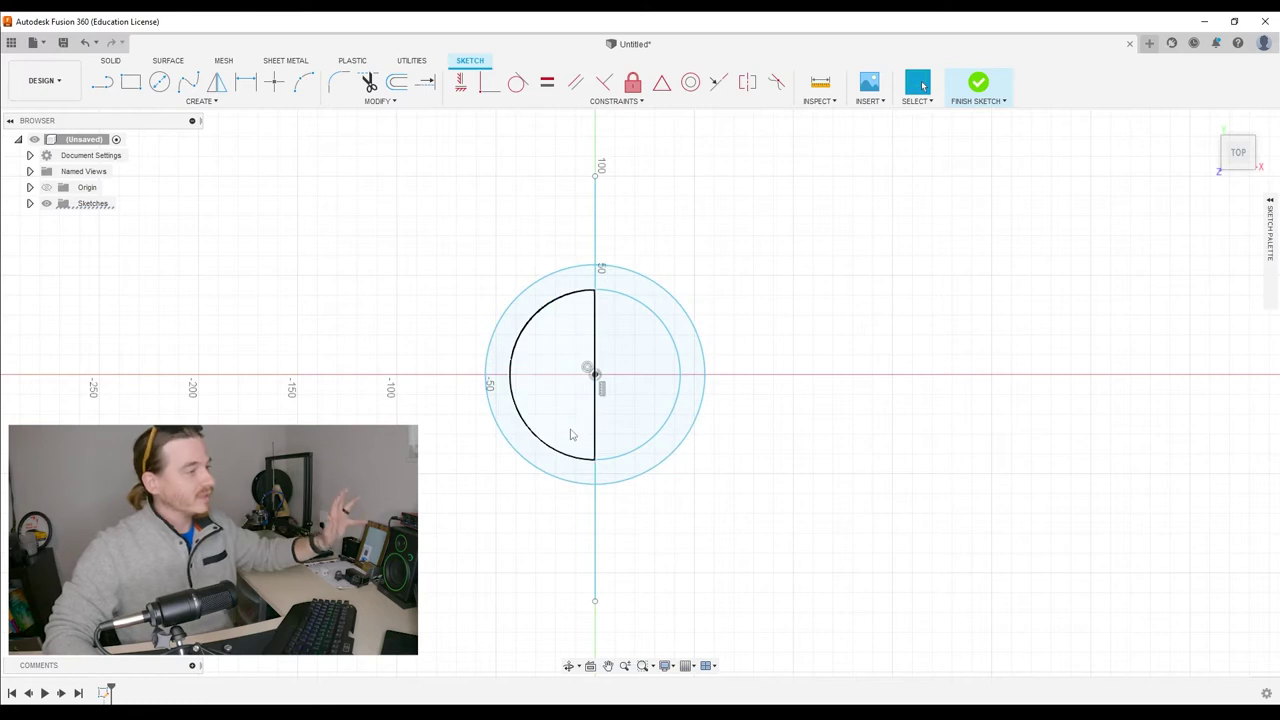
# Convert the vertical line through the circles' shared centre into a construction line
pyautogui.click(595, 205)
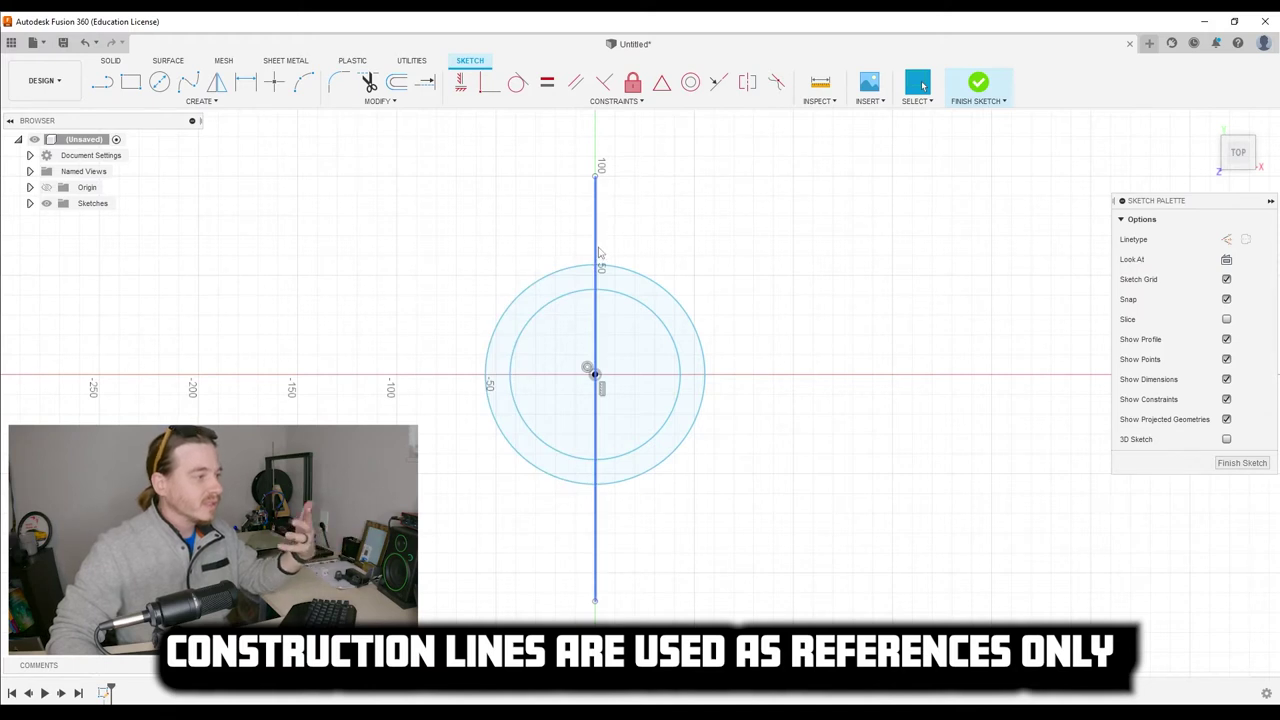
pyautogui.press('Escape')
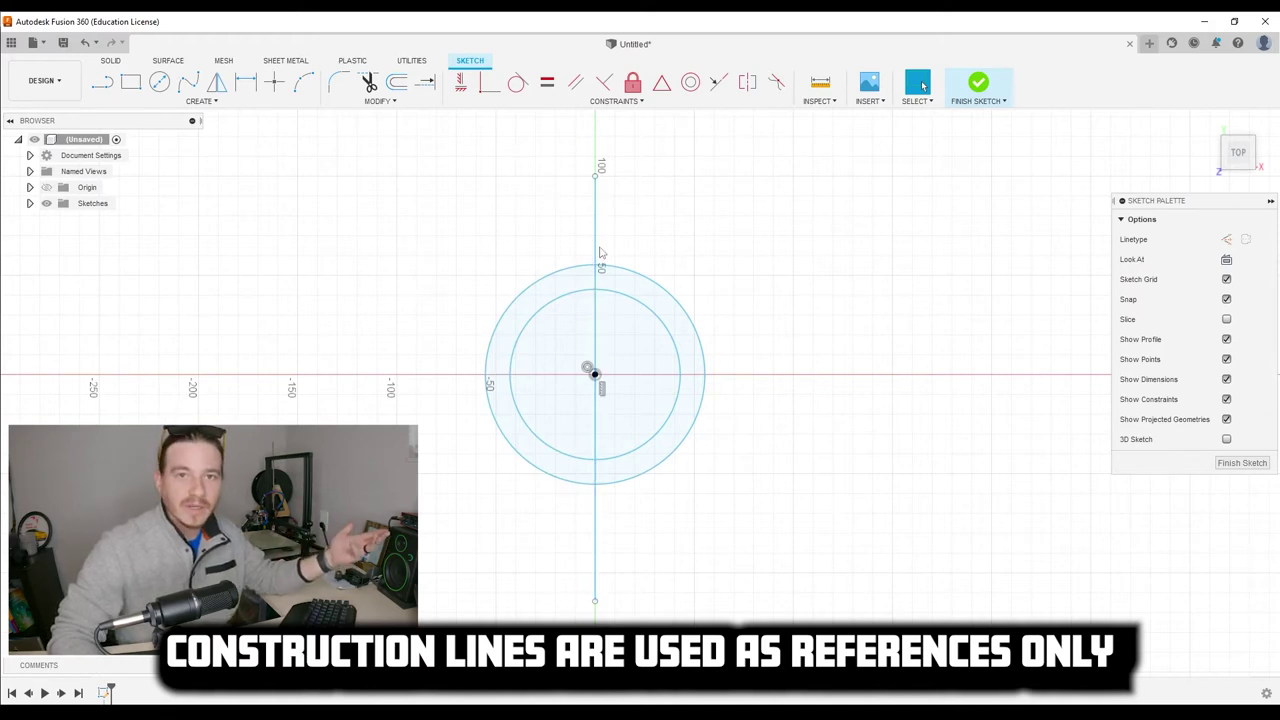
pyautogui.click(597, 220)
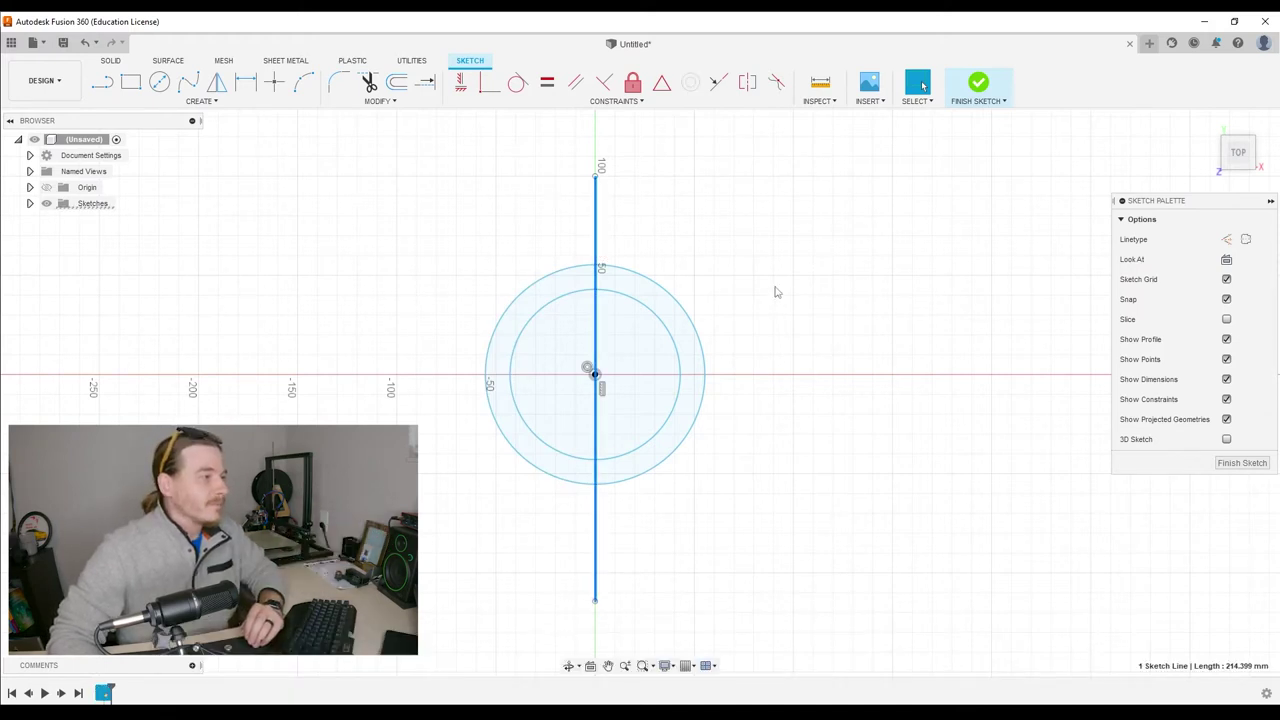
pyautogui.press('Escape')
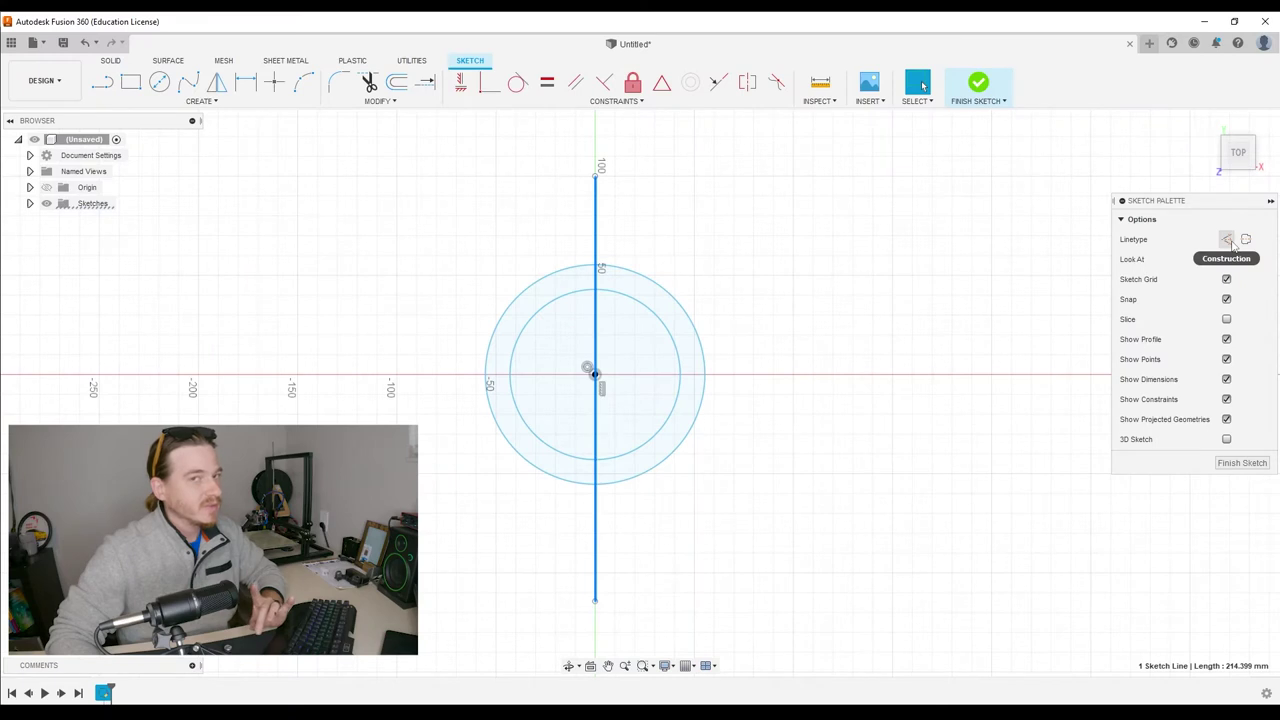
pyautogui.click(1228, 240)
pyautogui.scroll(2, 603, 232)
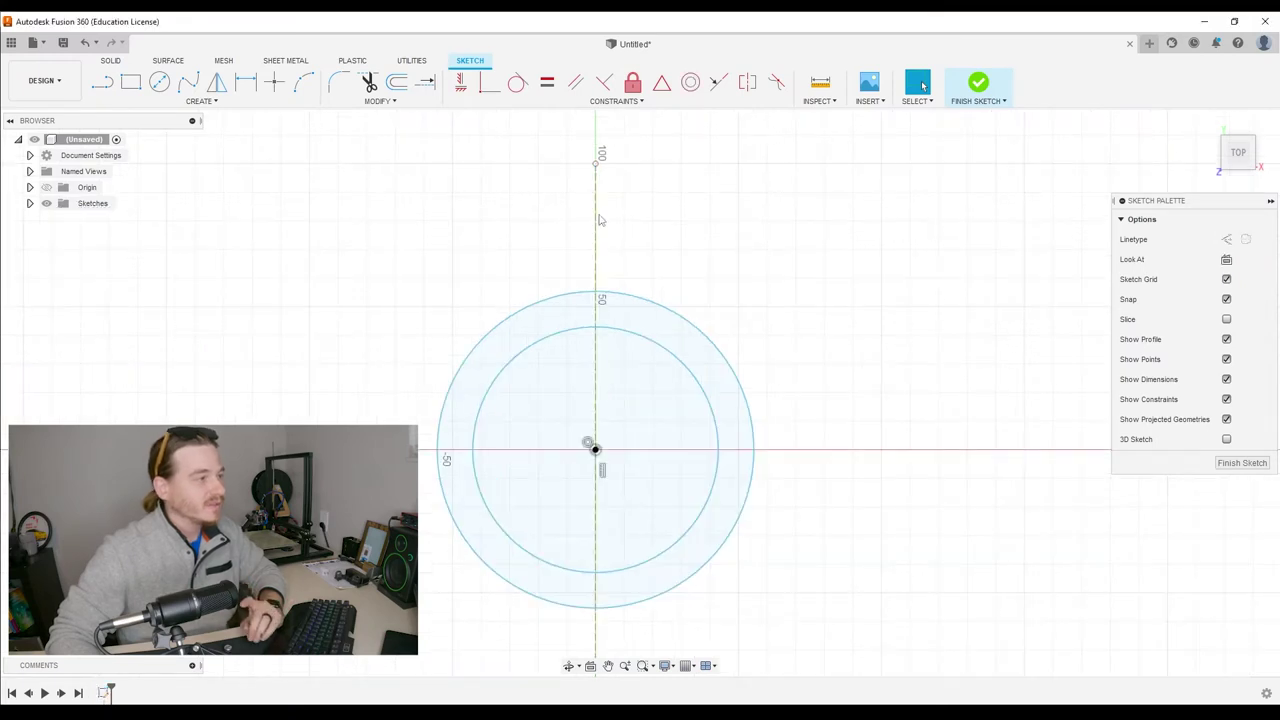
pyautogui.click(597, 220)
pyautogui.scroll(-2, 597, 219)
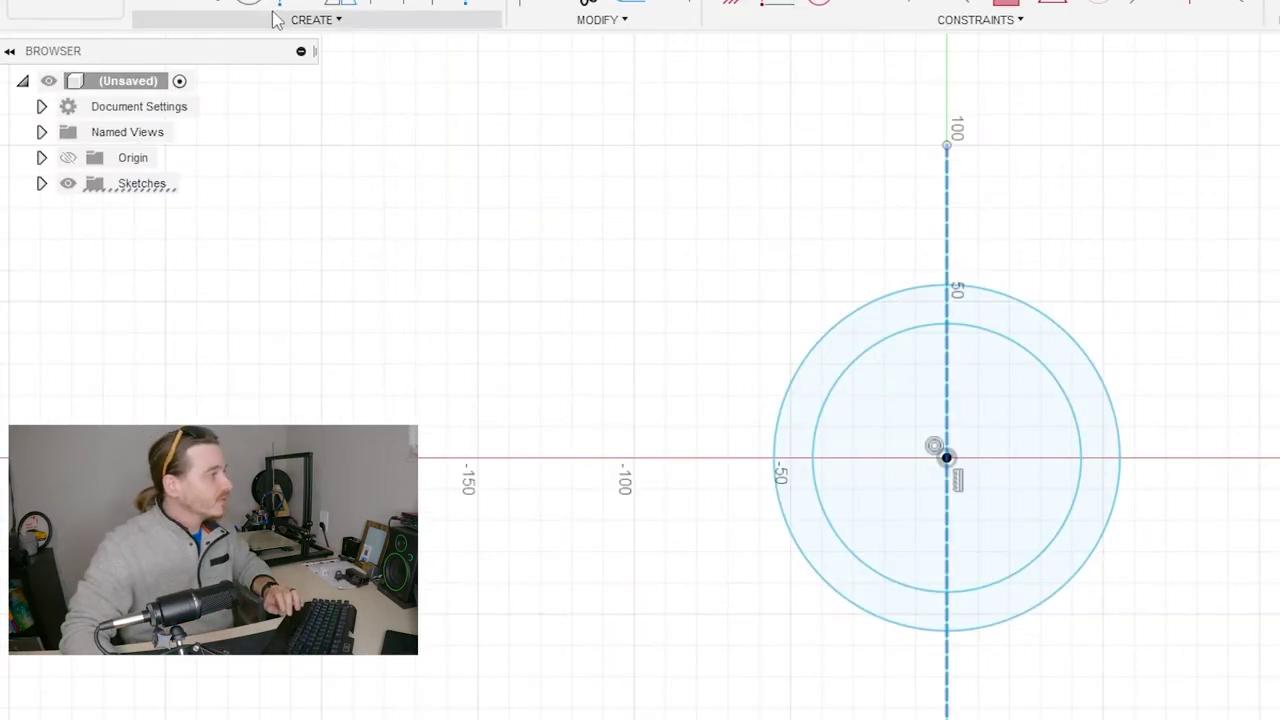
# Dimension the outer circle's diameter and set it to 20 mm
pyautogui.click(201, 101)
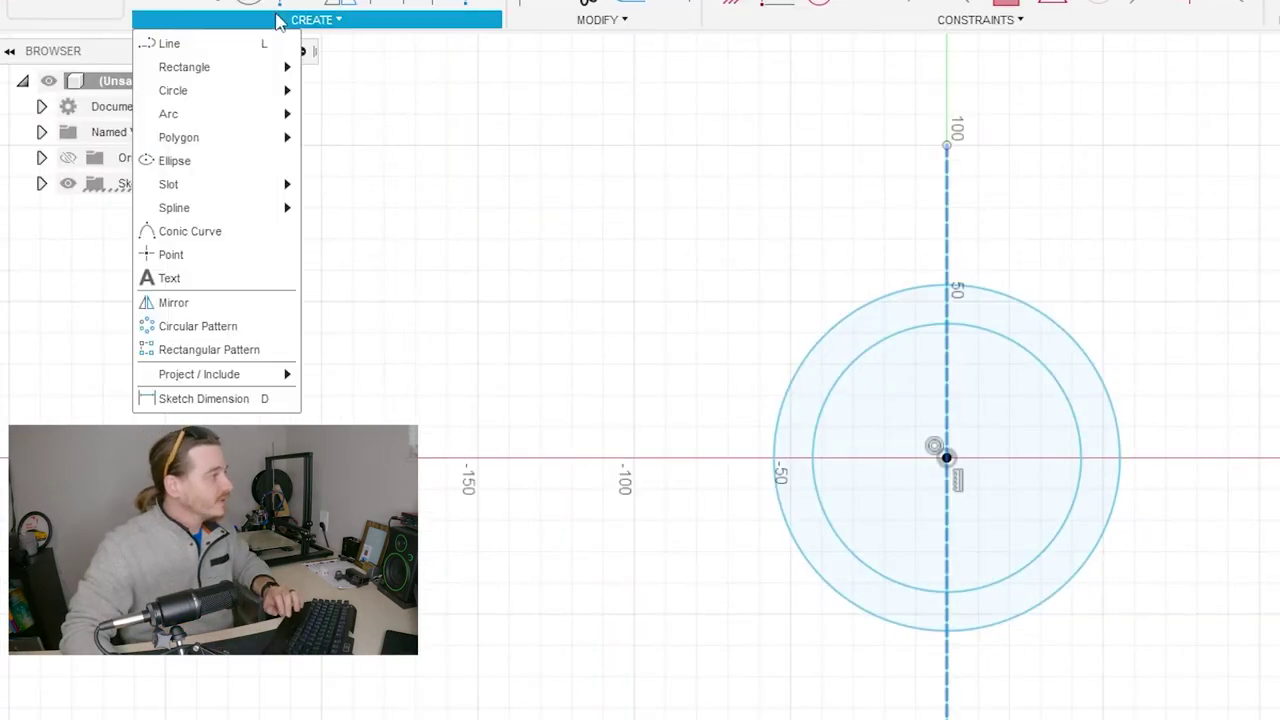
pyautogui.click(158, 400)
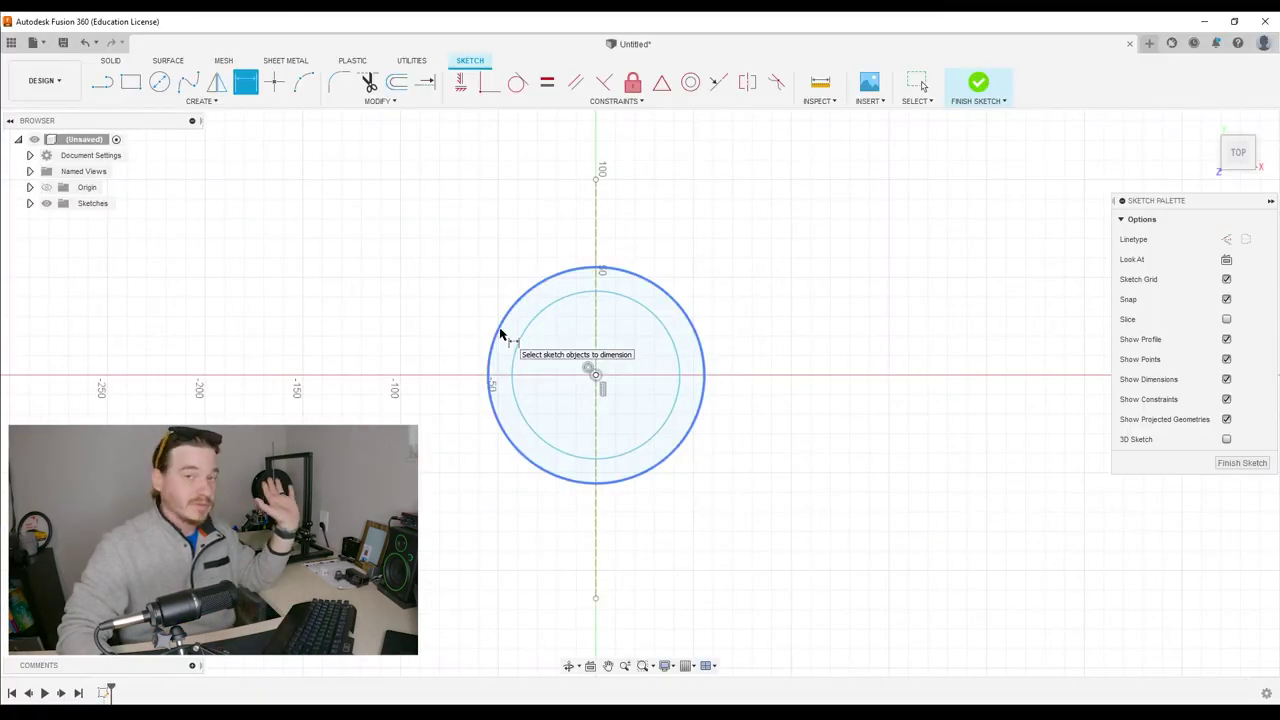
pyautogui.click(500, 334)
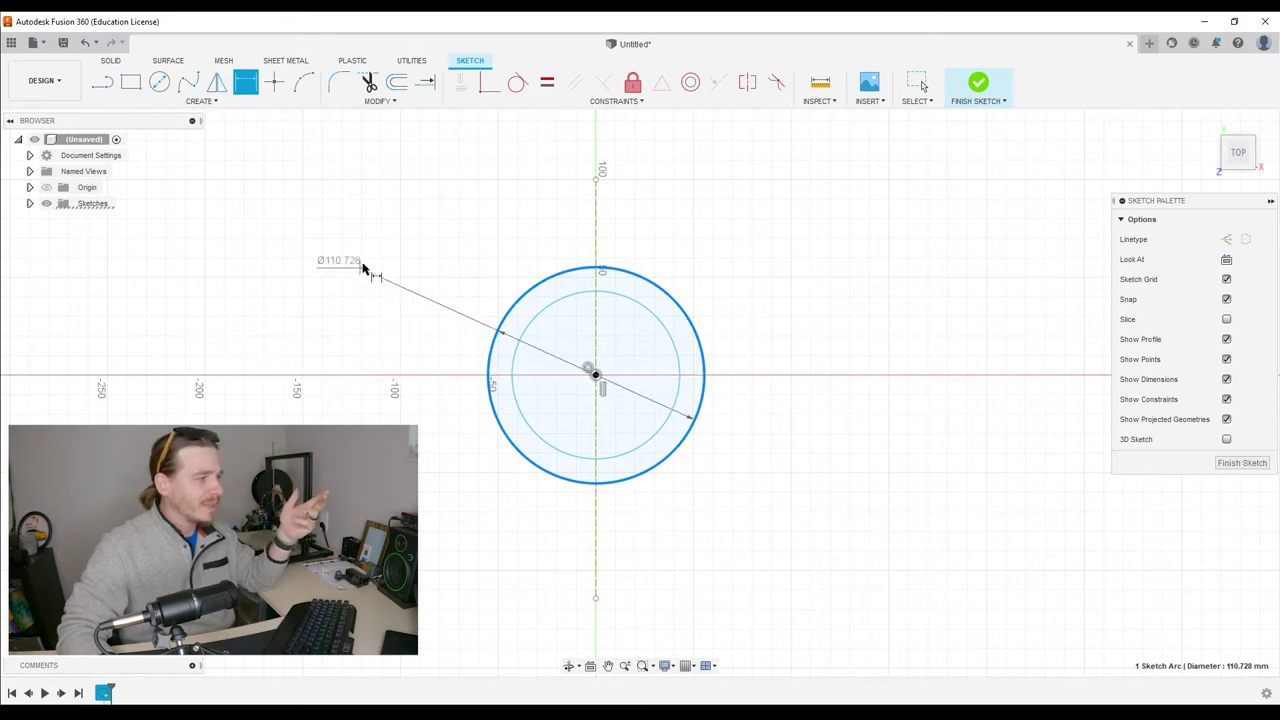
pyautogui.click(398, 278)
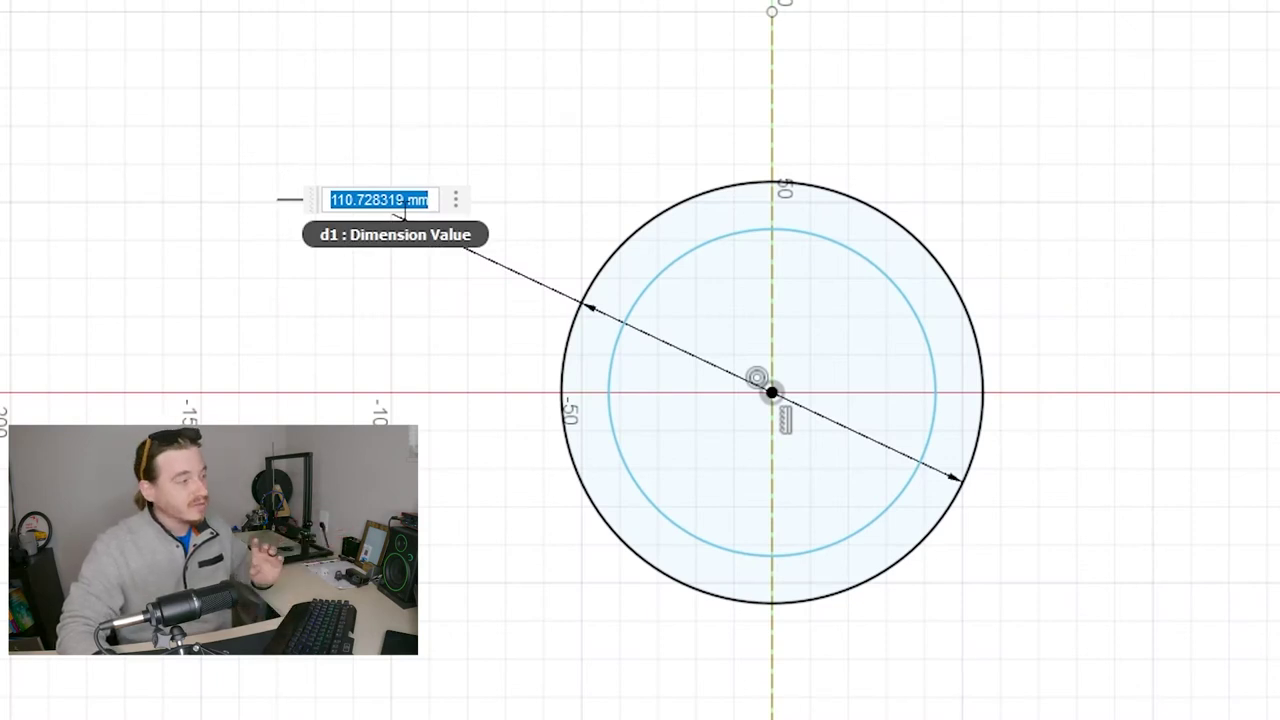
pyautogui.write('20')
pyautogui.press('Return')
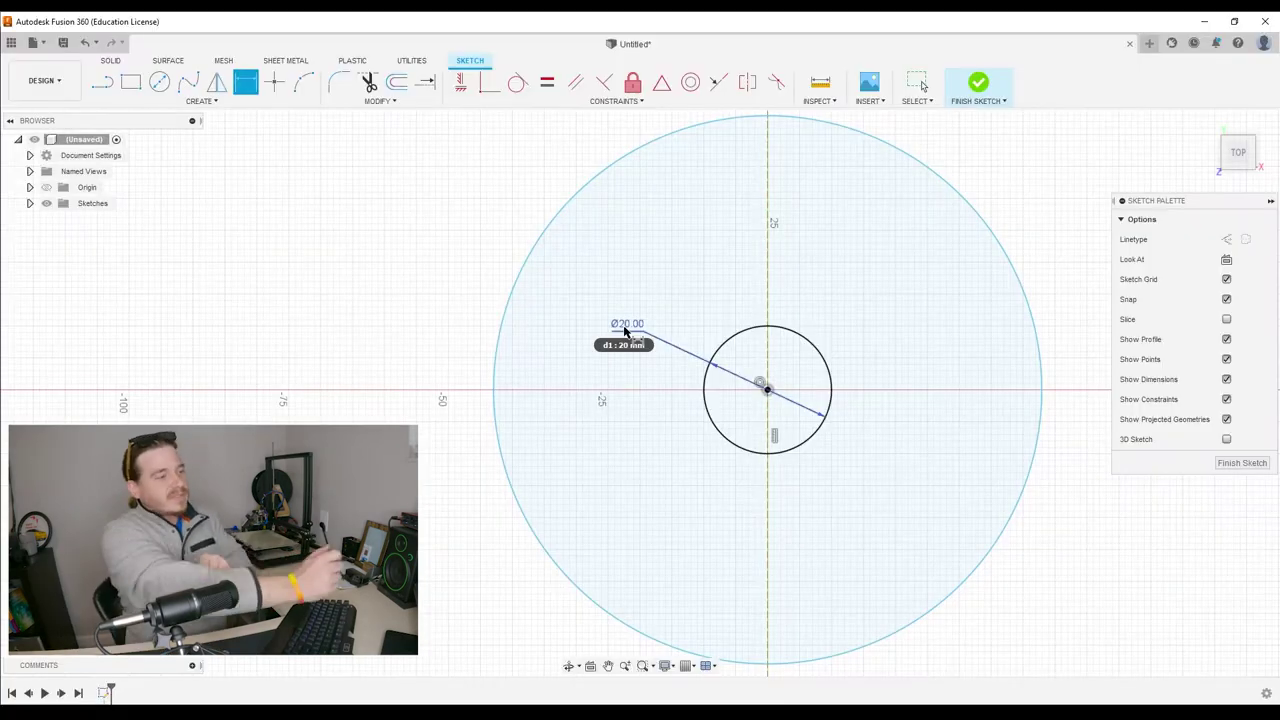
pyautogui.doubleClick(624, 329)
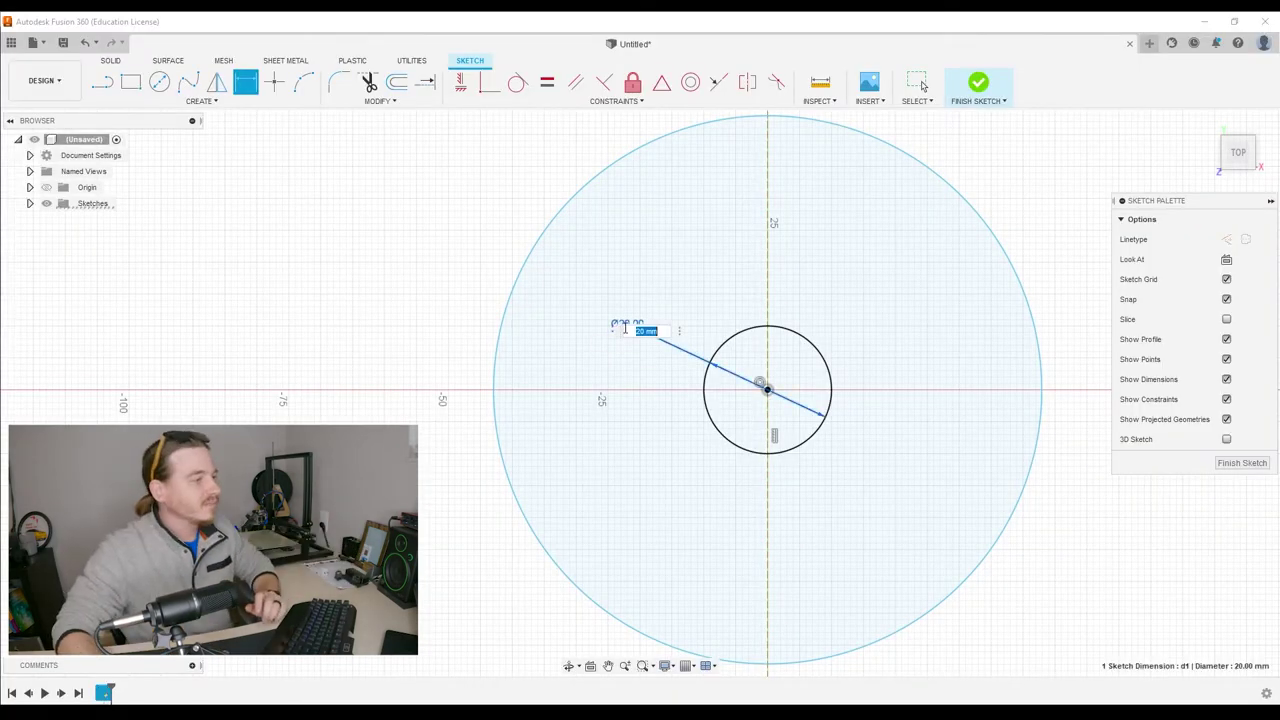
pyautogui.press('Escape')
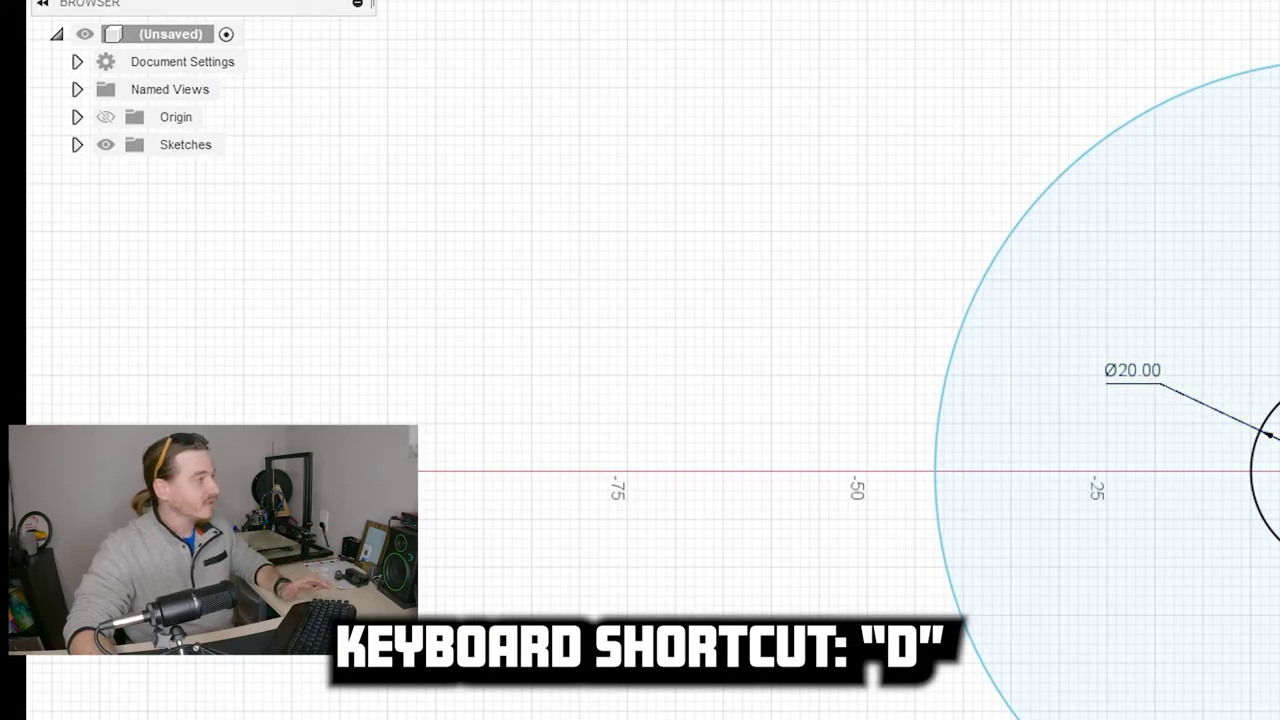
# Dimension the other concentric circle's diameter with the expression 20-1.5 mm
pyautogui.click(210, 0)
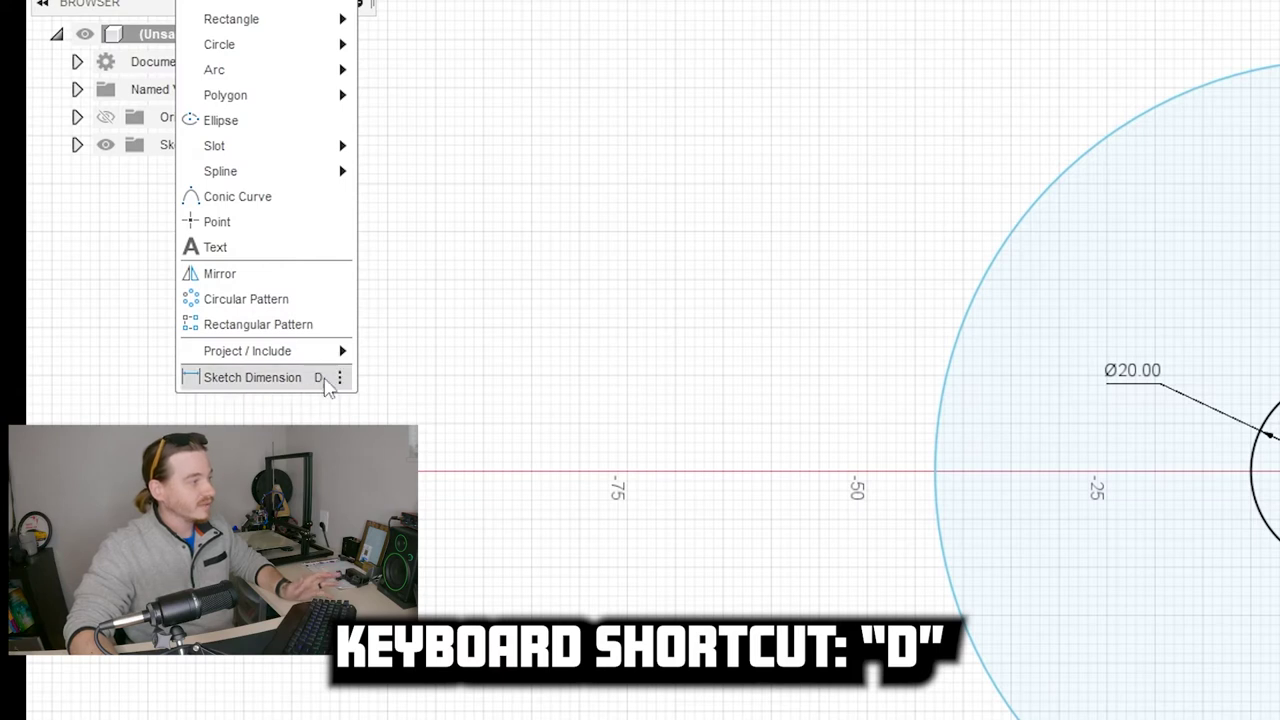
pyautogui.click(245, 379)
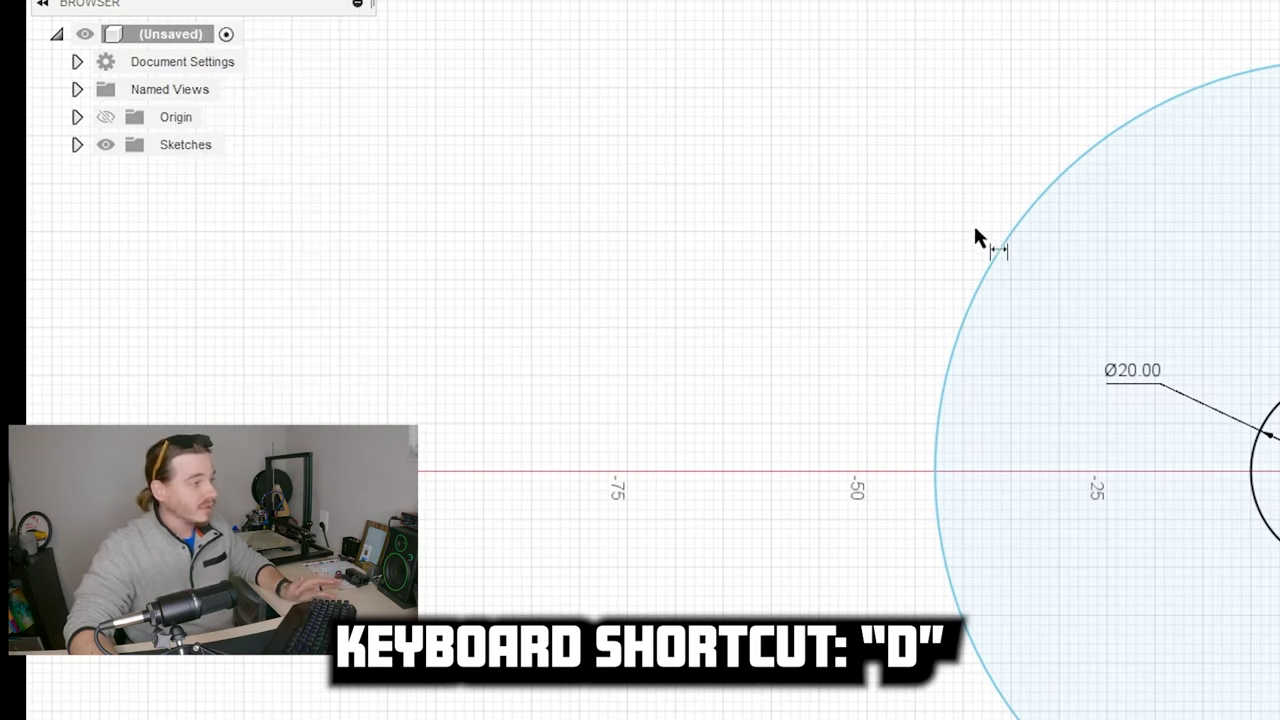
pyautogui.click(1012, 226)
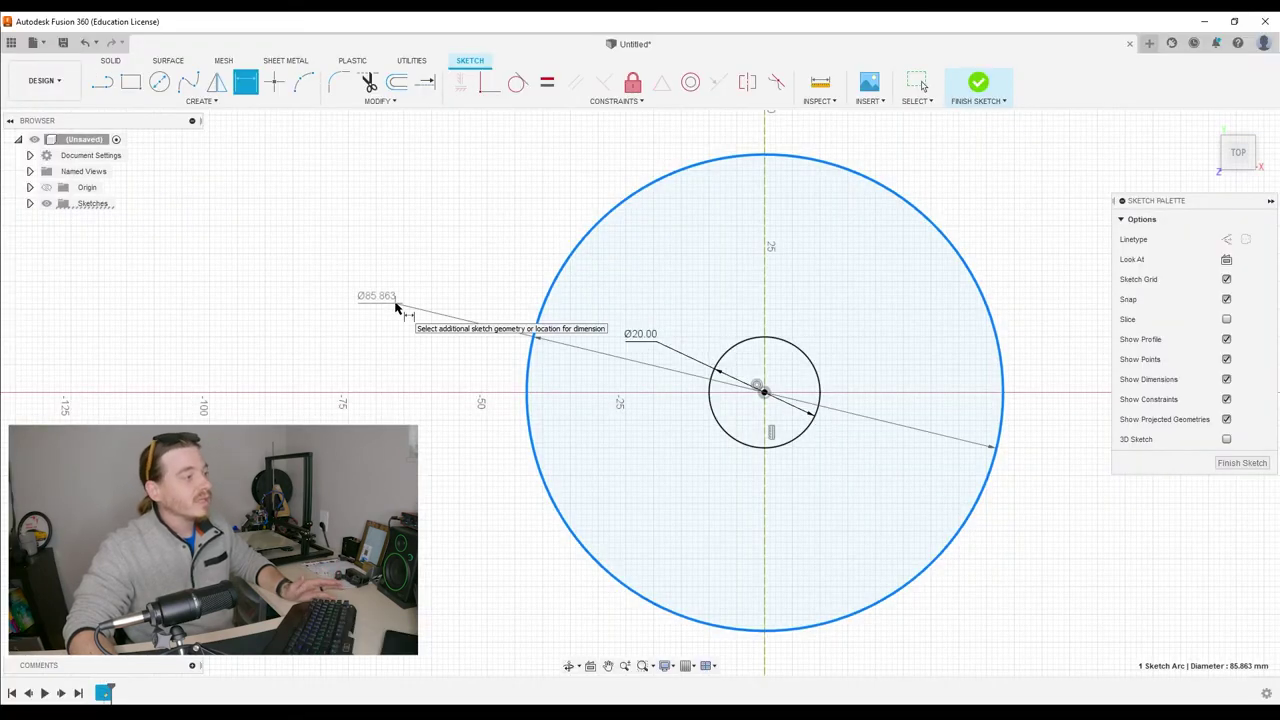
pyautogui.click(395, 307)
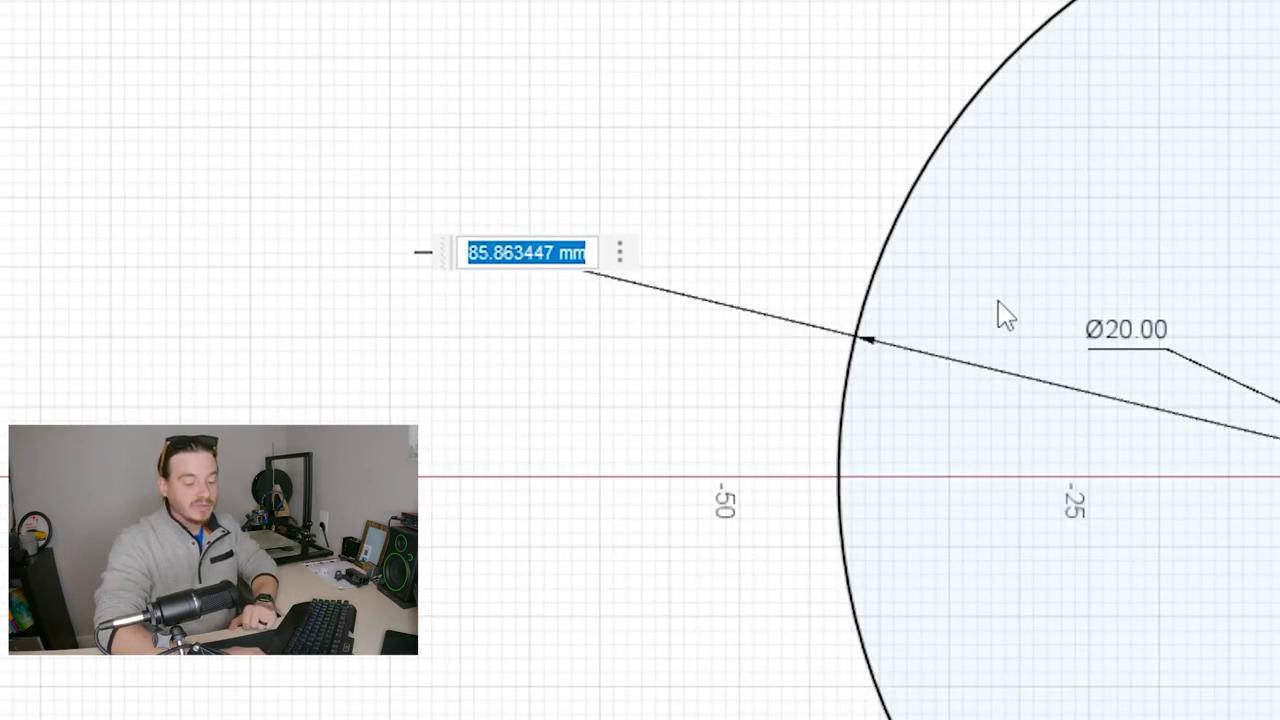
pyautogui.write('20-1.5')
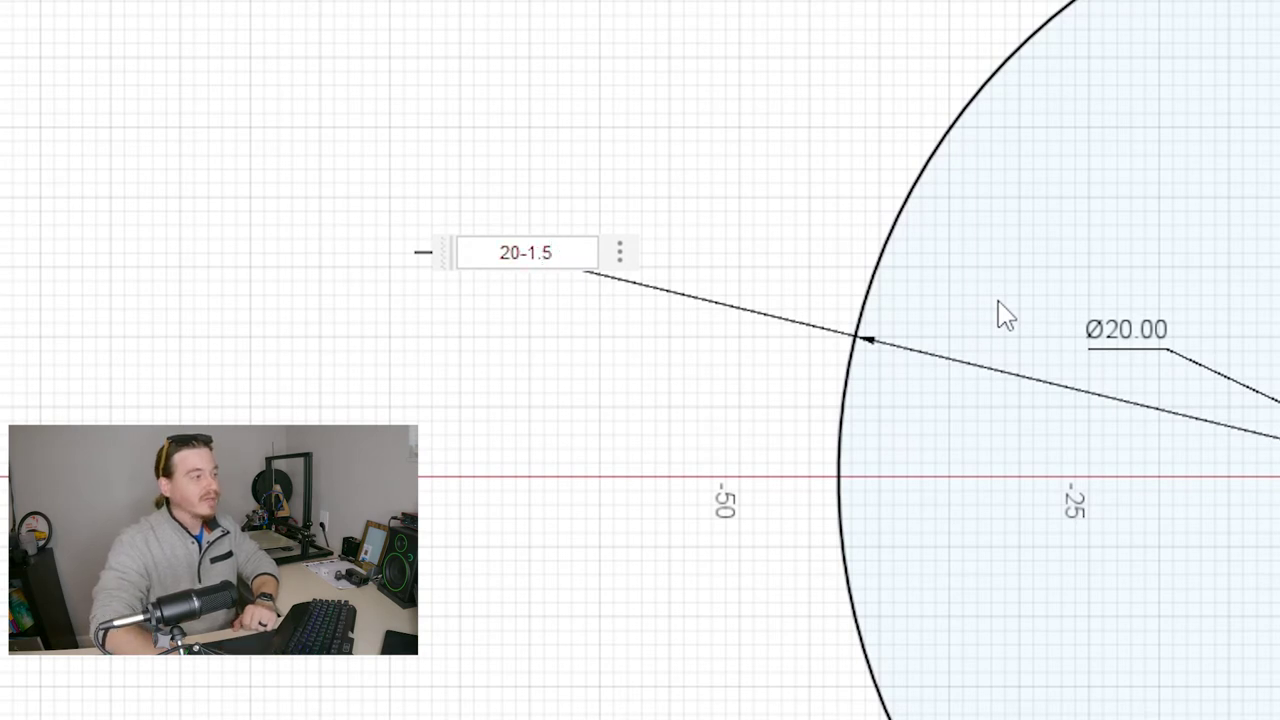
pyautogui.press('Return')
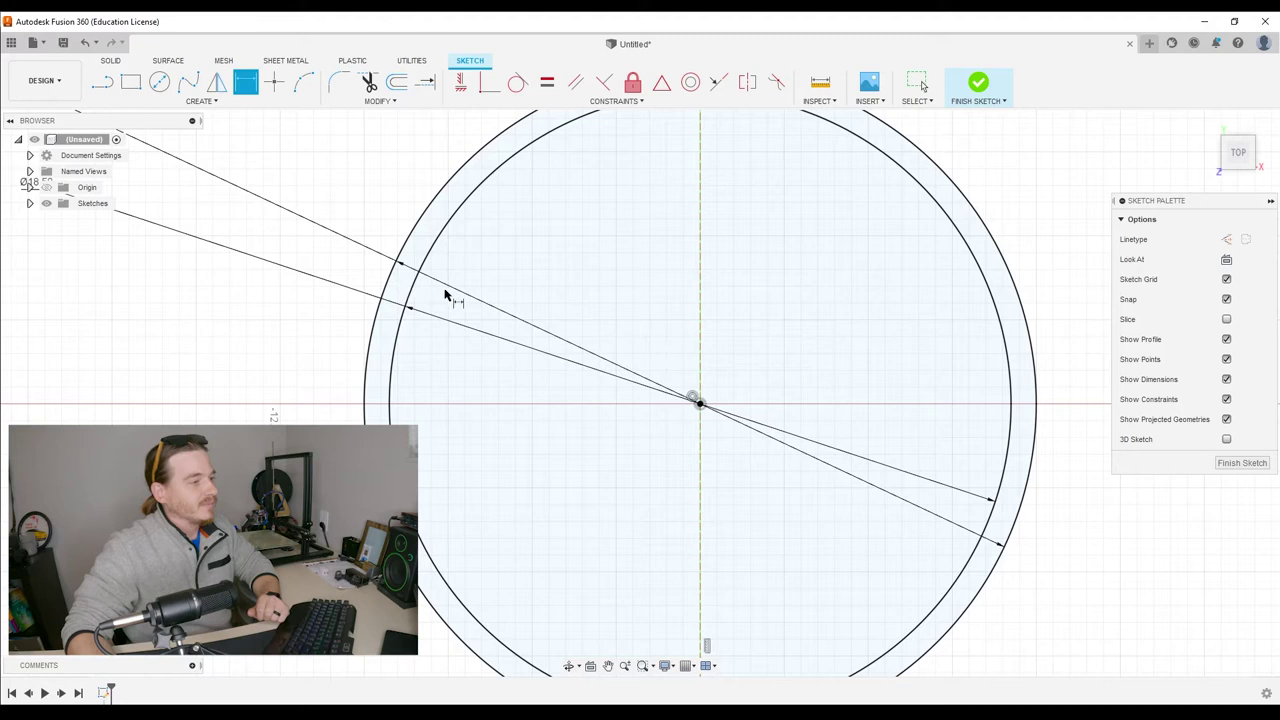
# Draw four vertical lines spanning the inner circle, about 2 mm and 1 mm to each side of the construction line
pyautogui.scroll(-2, 470, 300)
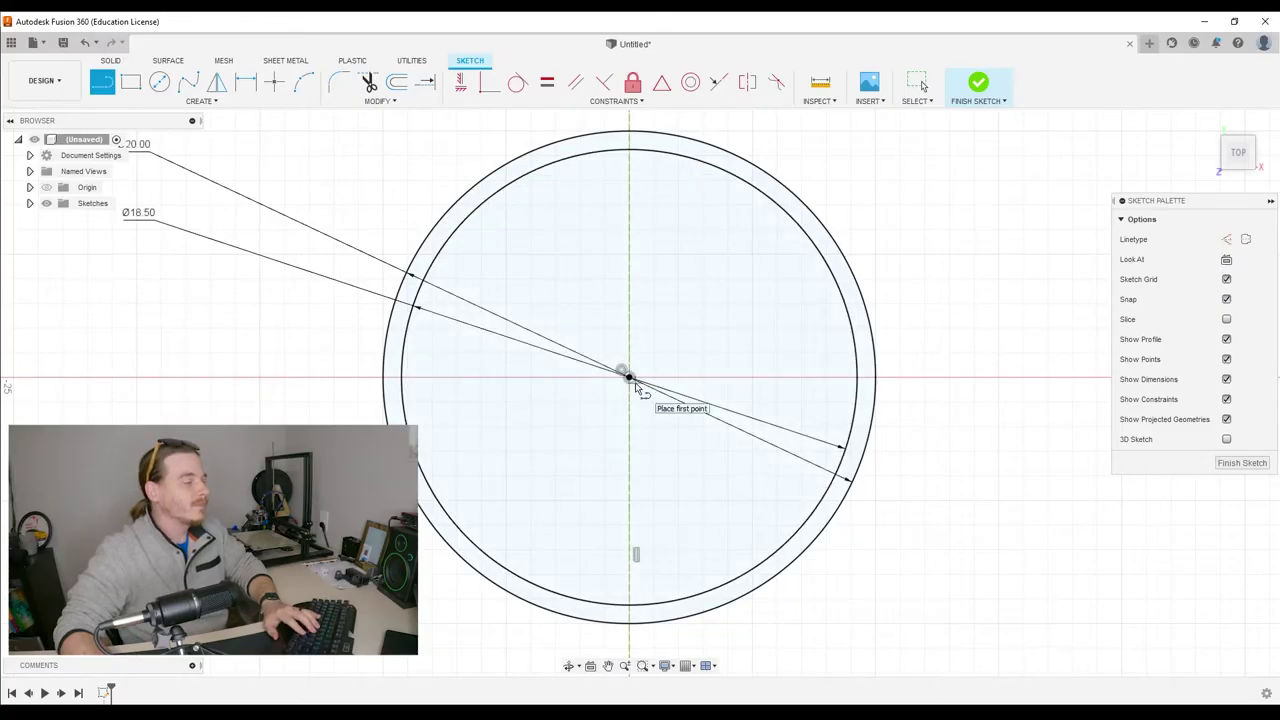
pyautogui.click(579, 155)
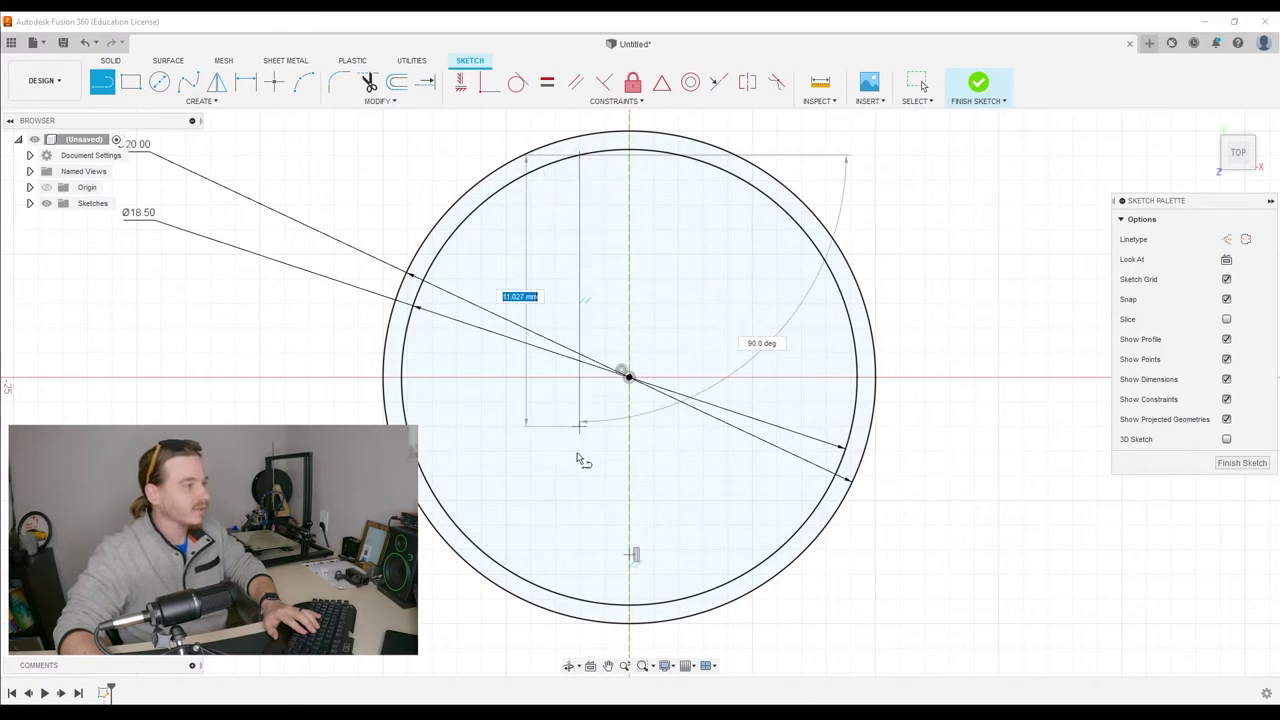
pyautogui.click(581, 602)
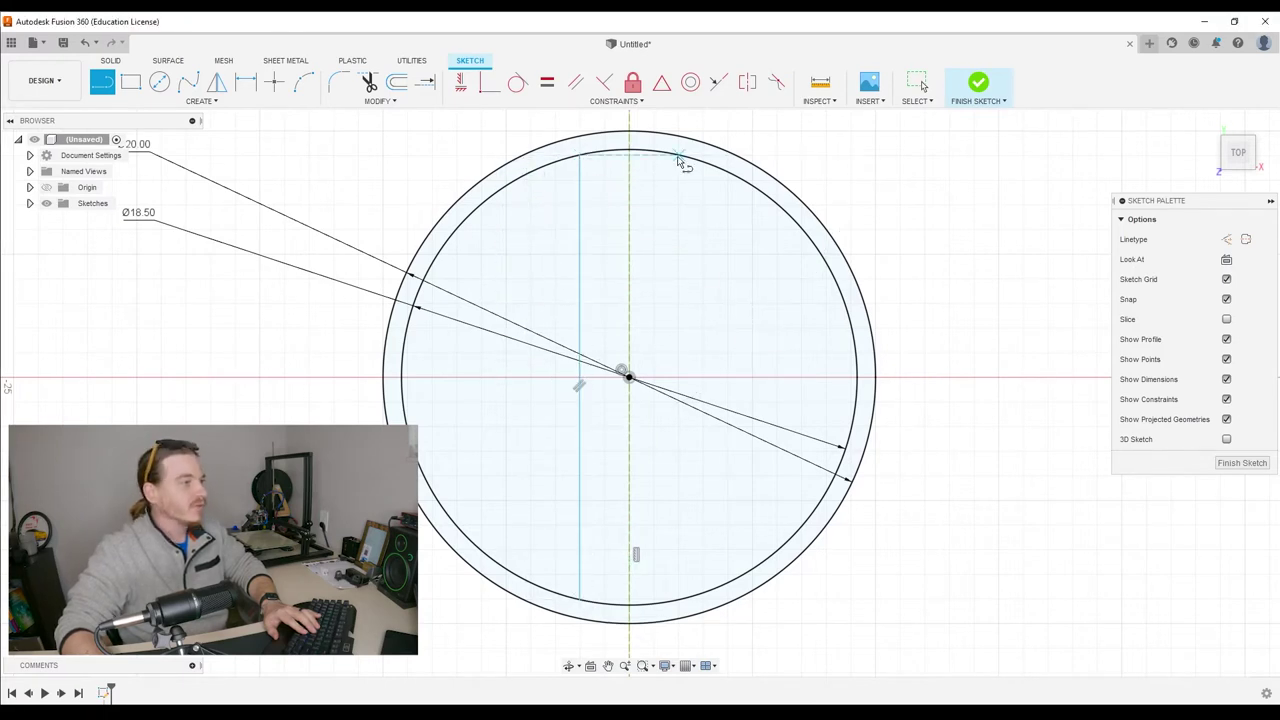
pyautogui.click(679, 603)
pyautogui.click(607, 155)
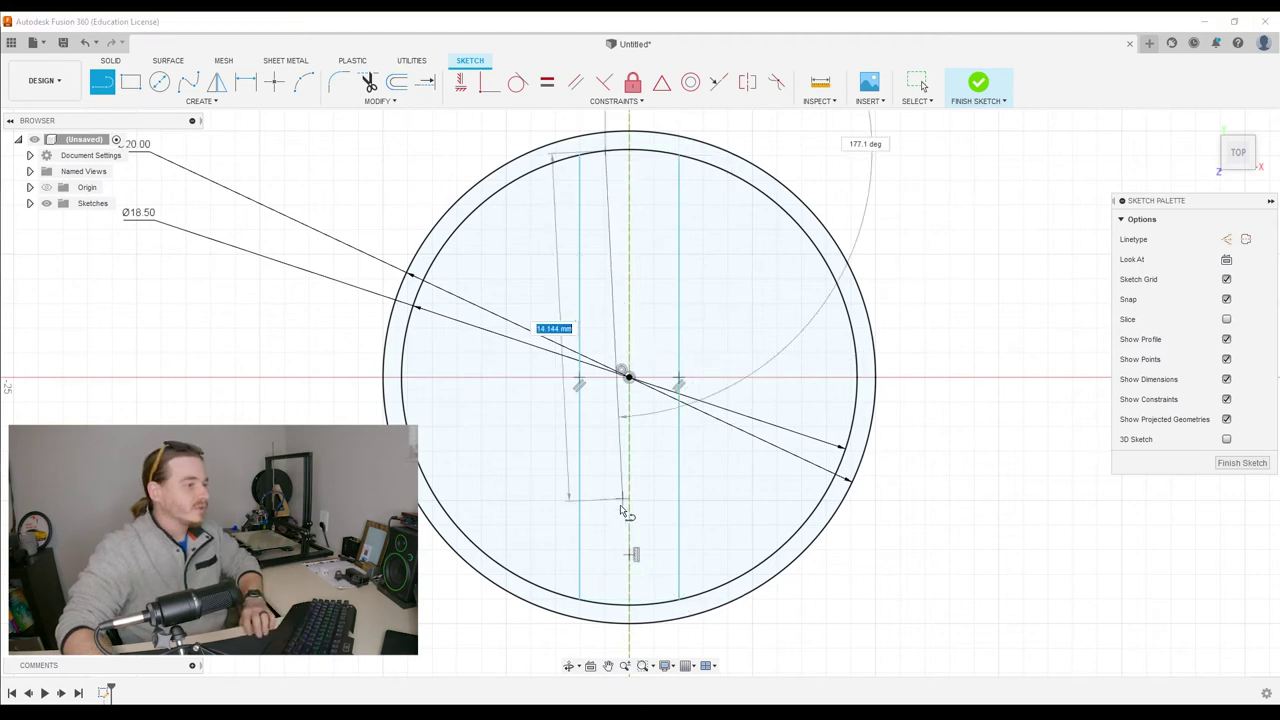
pyautogui.press('Escape')
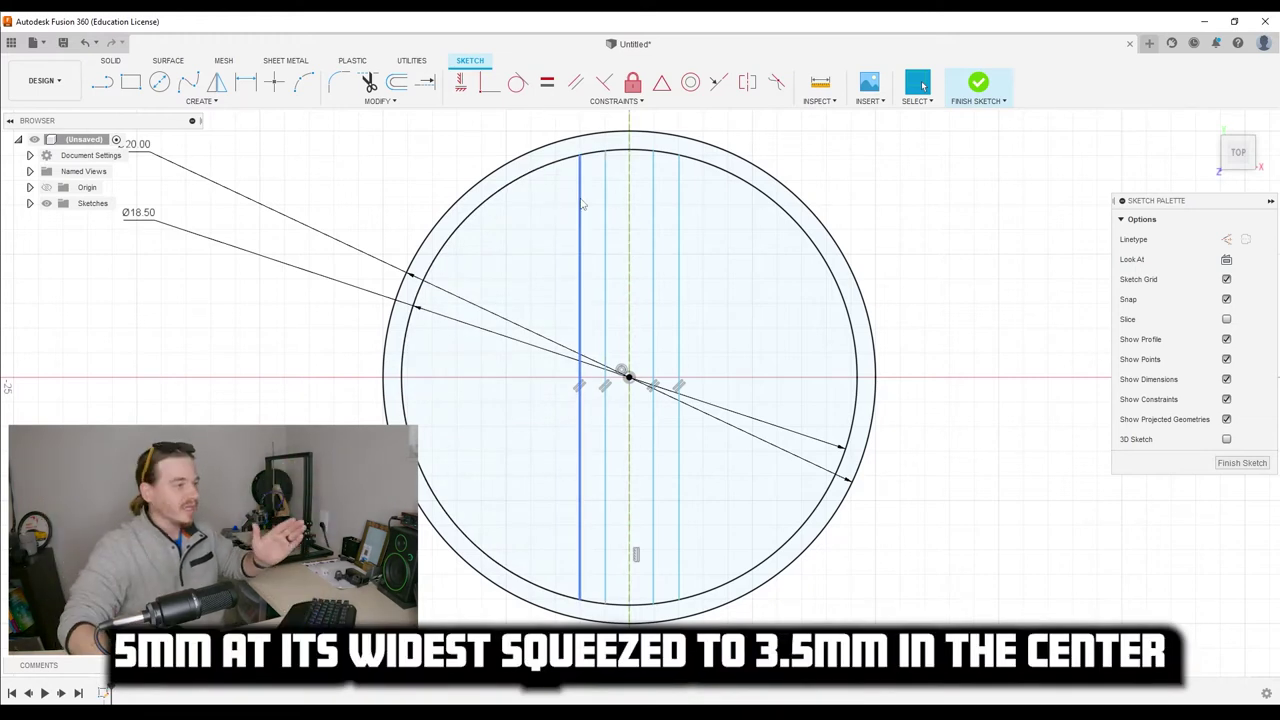
# Dimension the leftmost vertical line from the circles' centre point with the expression 5/2 mm, placing the dimension below the circles
pyautogui.click(265, 103)
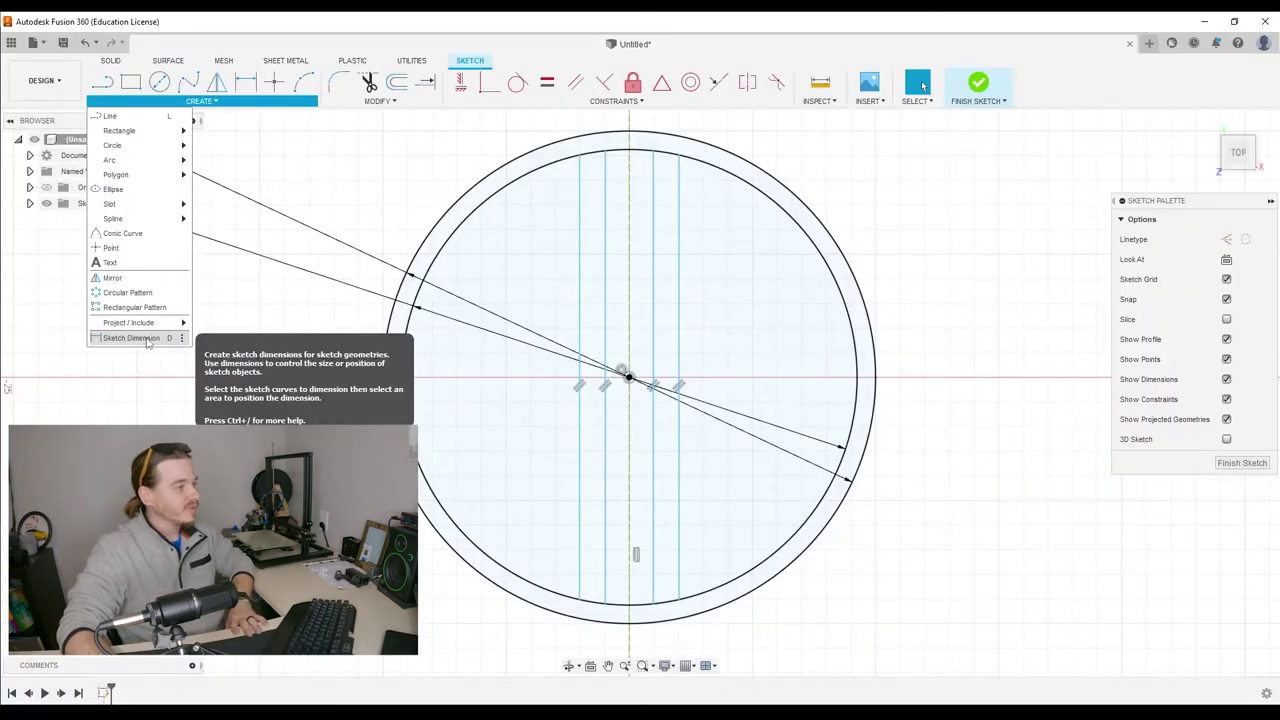
pyautogui.click(130, 338)
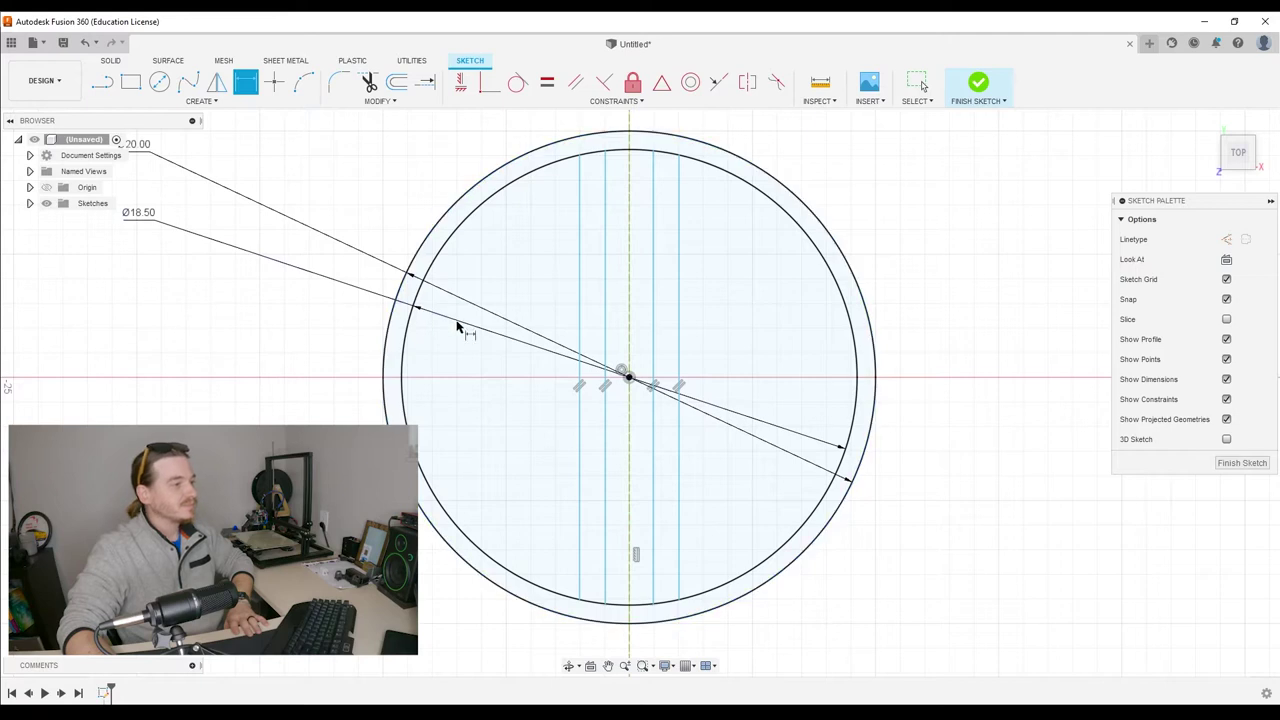
pyautogui.click(531, 130)
pyautogui.press('Escape')
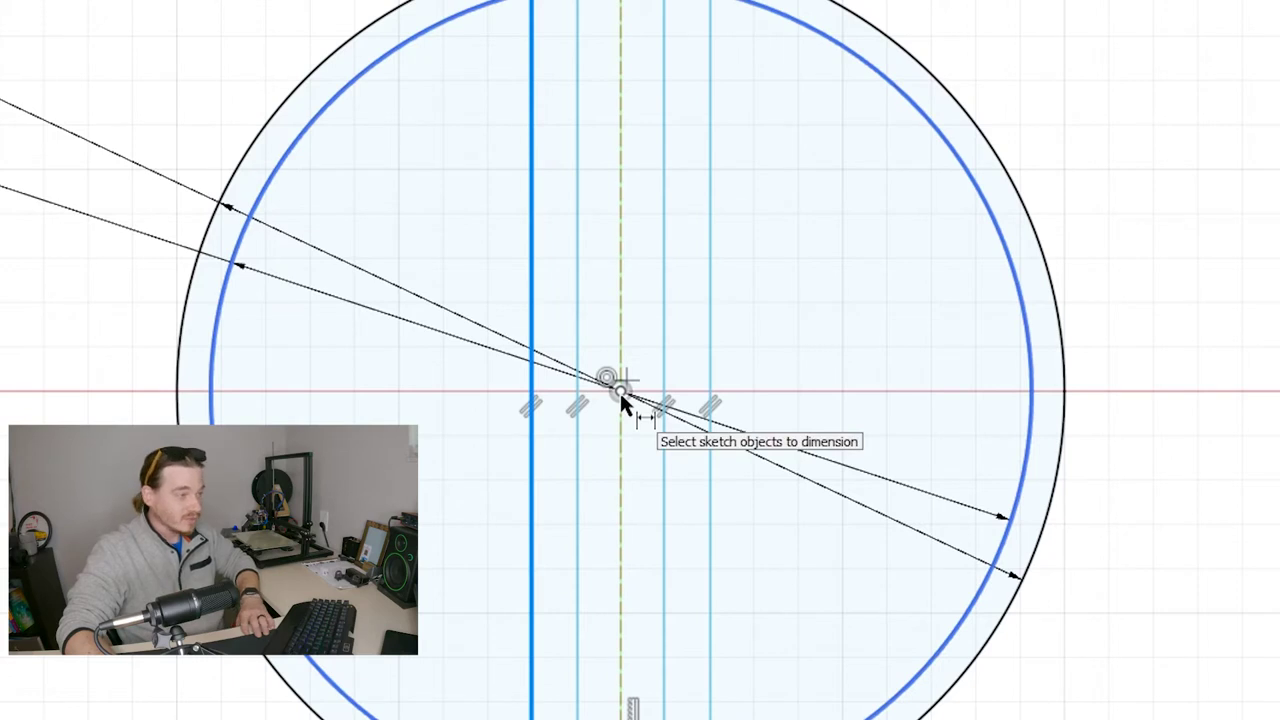
pyautogui.click(619, 390)
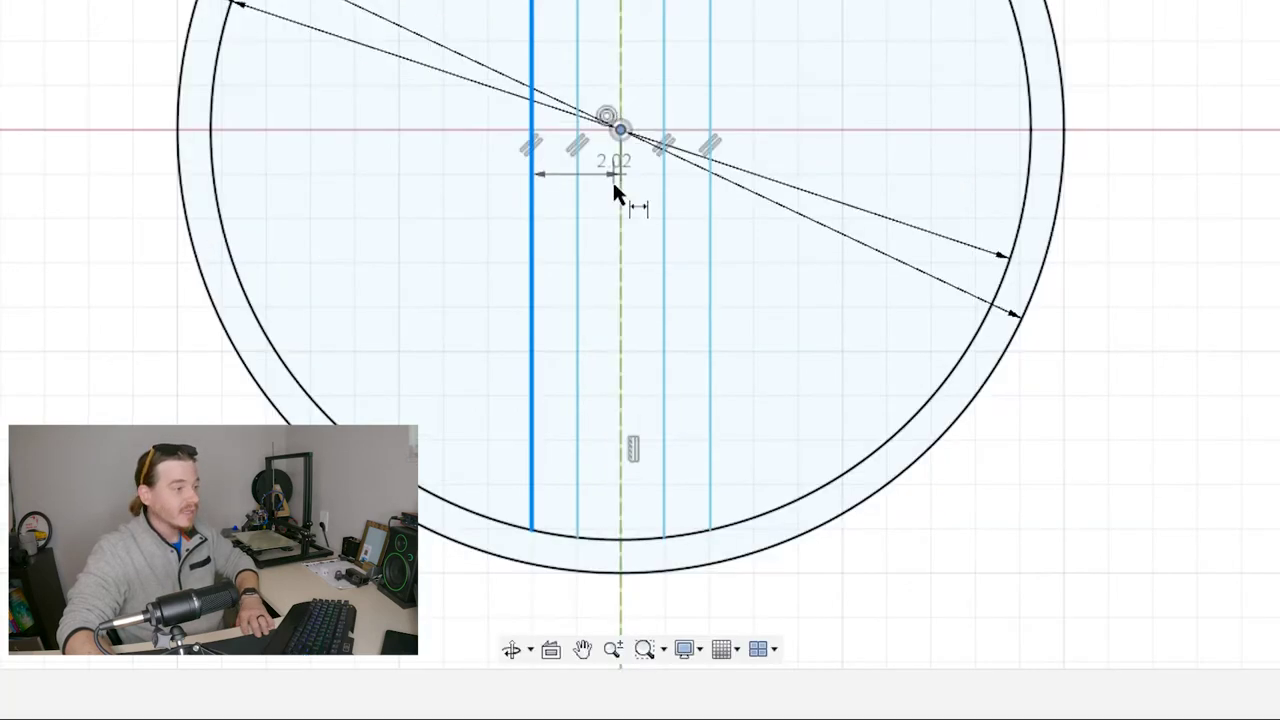
pyautogui.scroll(3, 606, 414)
pyautogui.scroll(-4, 603, 414)
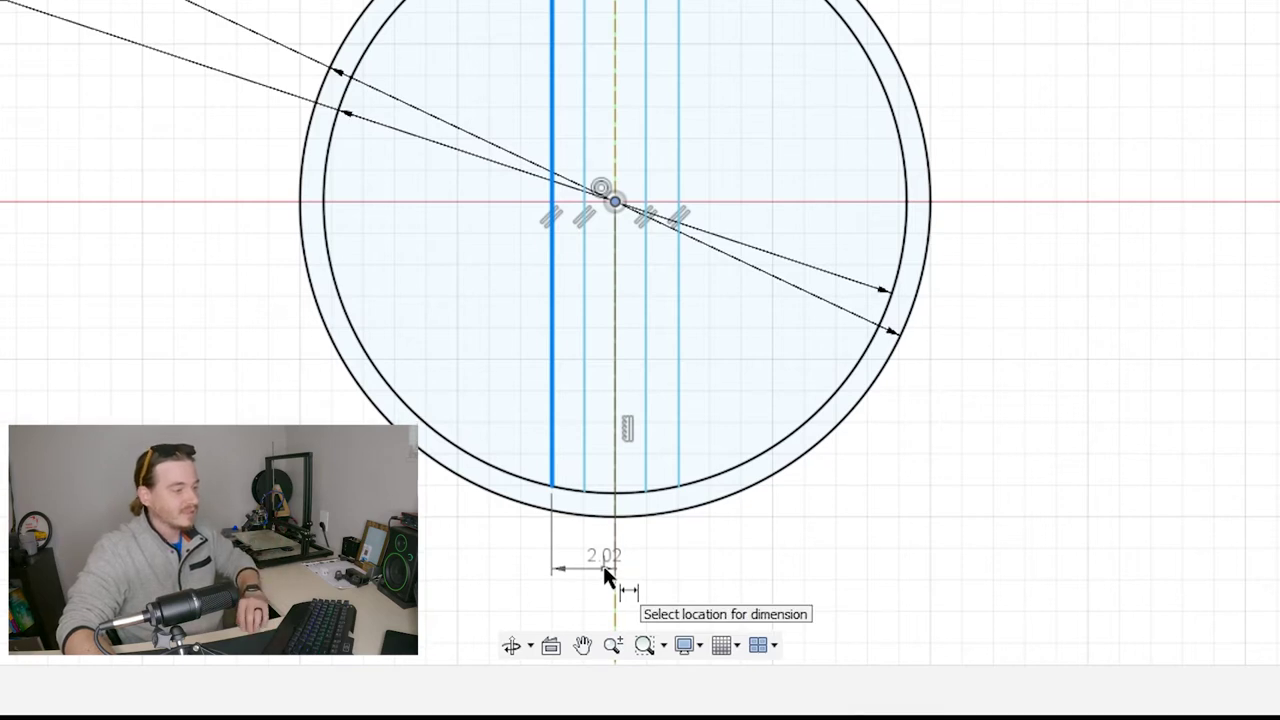
pyautogui.click(605, 577)
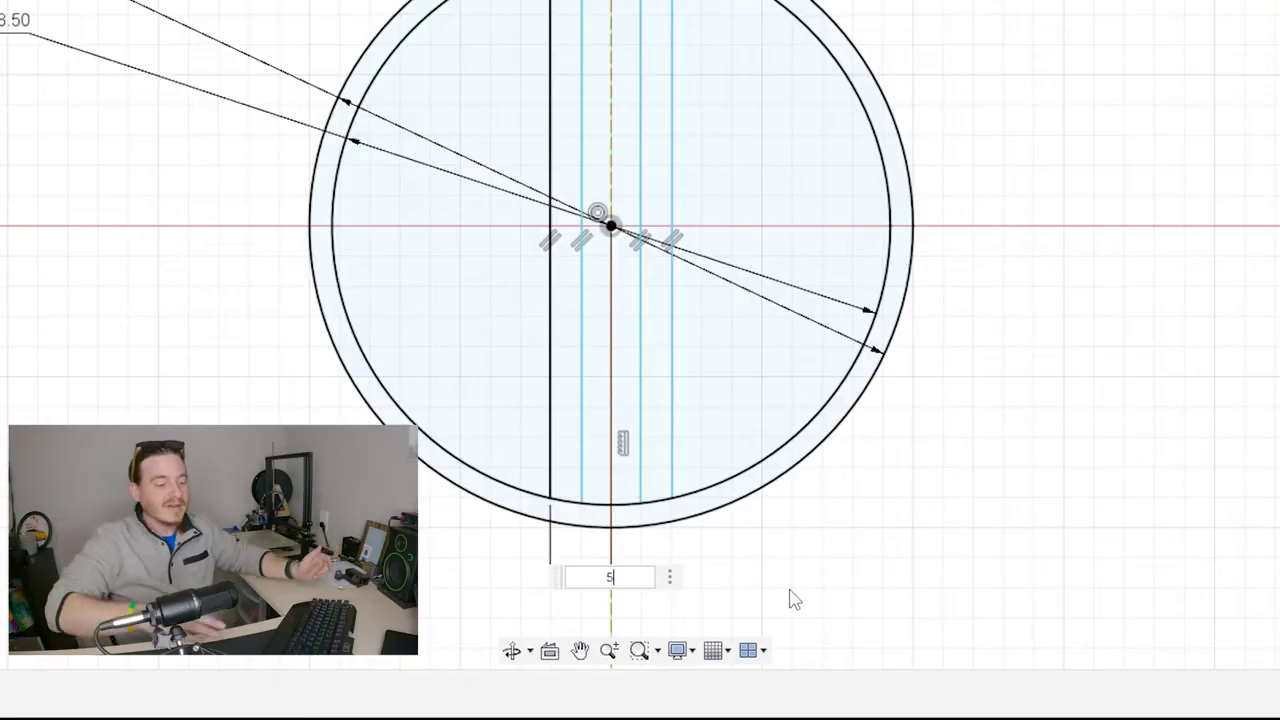
pyautogui.write('/2')
pyautogui.press('Return')
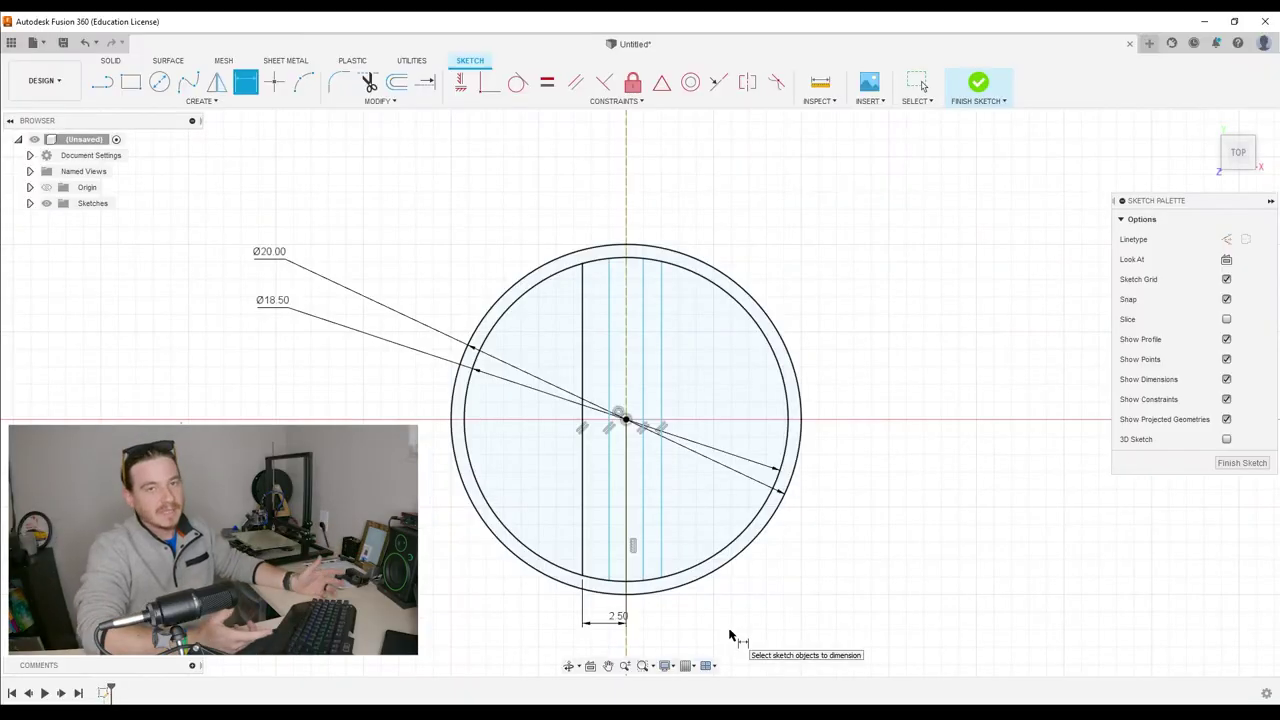
# Dimension the inner vertical line just left of the construction line at 1.75 mm from the circles' centre point
pyautogui.scroll(2, 690, 474)
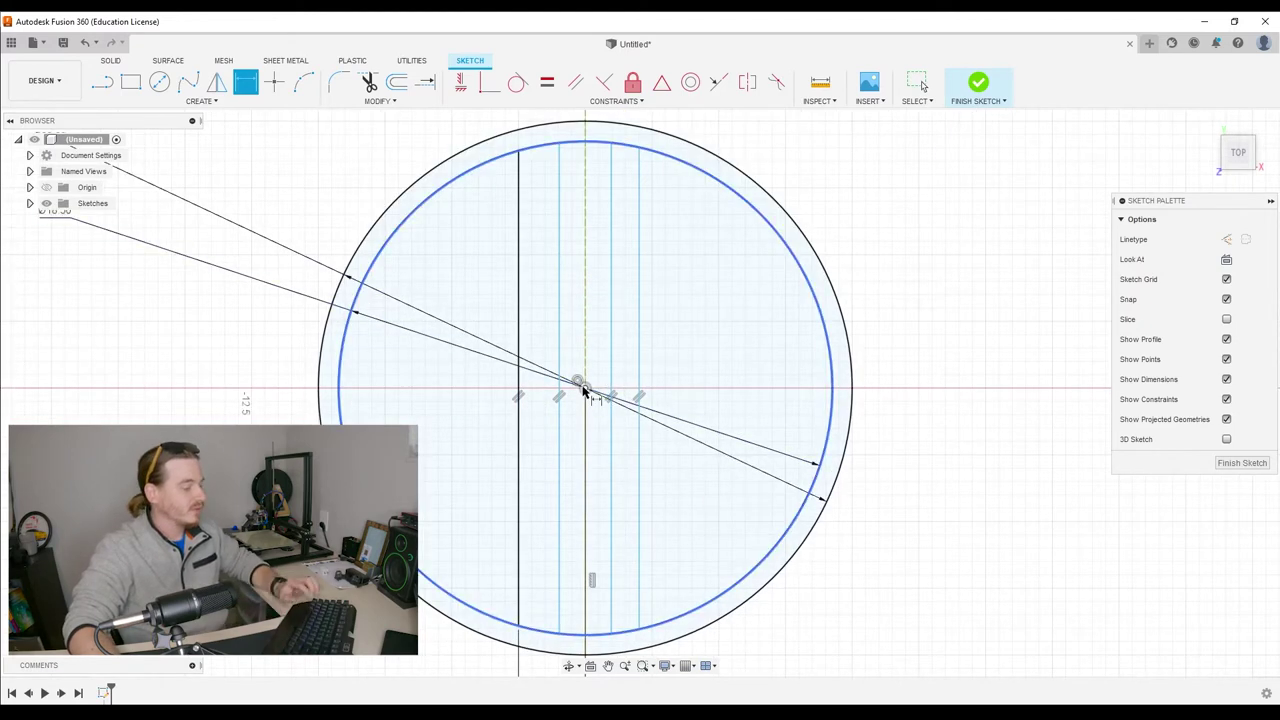
pyautogui.click(200, 101)
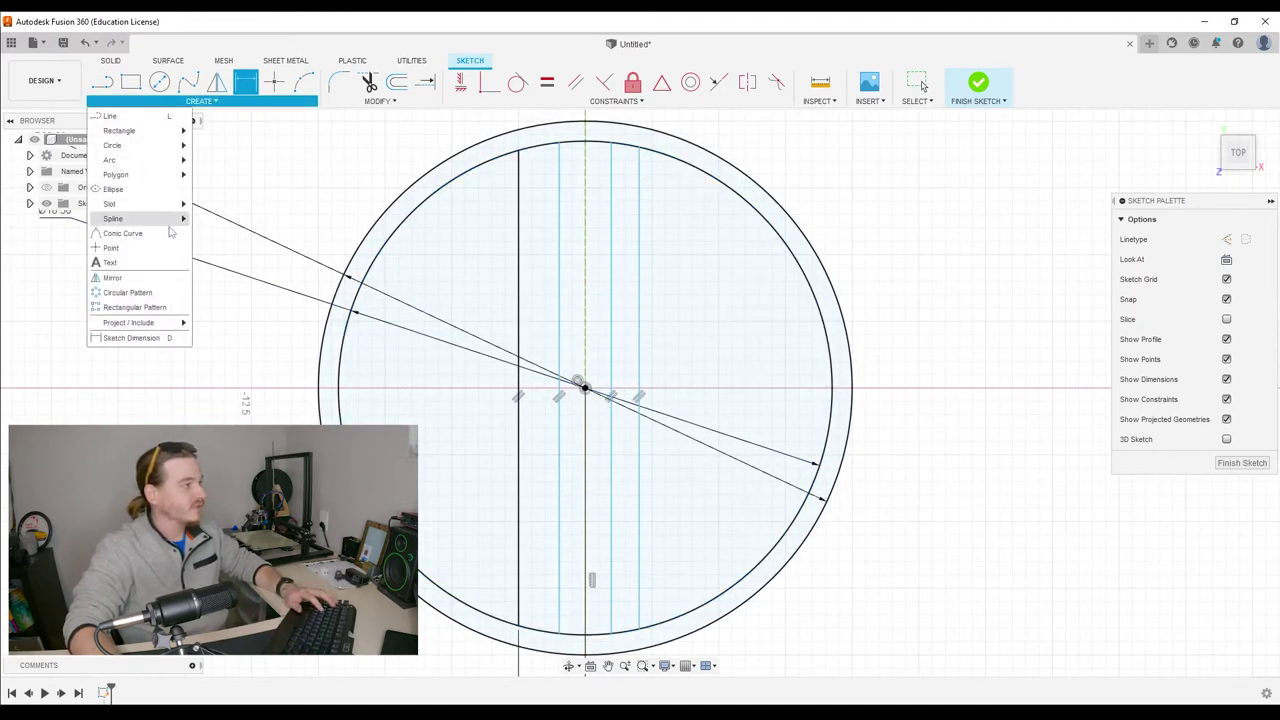
pyautogui.click(168, 338)
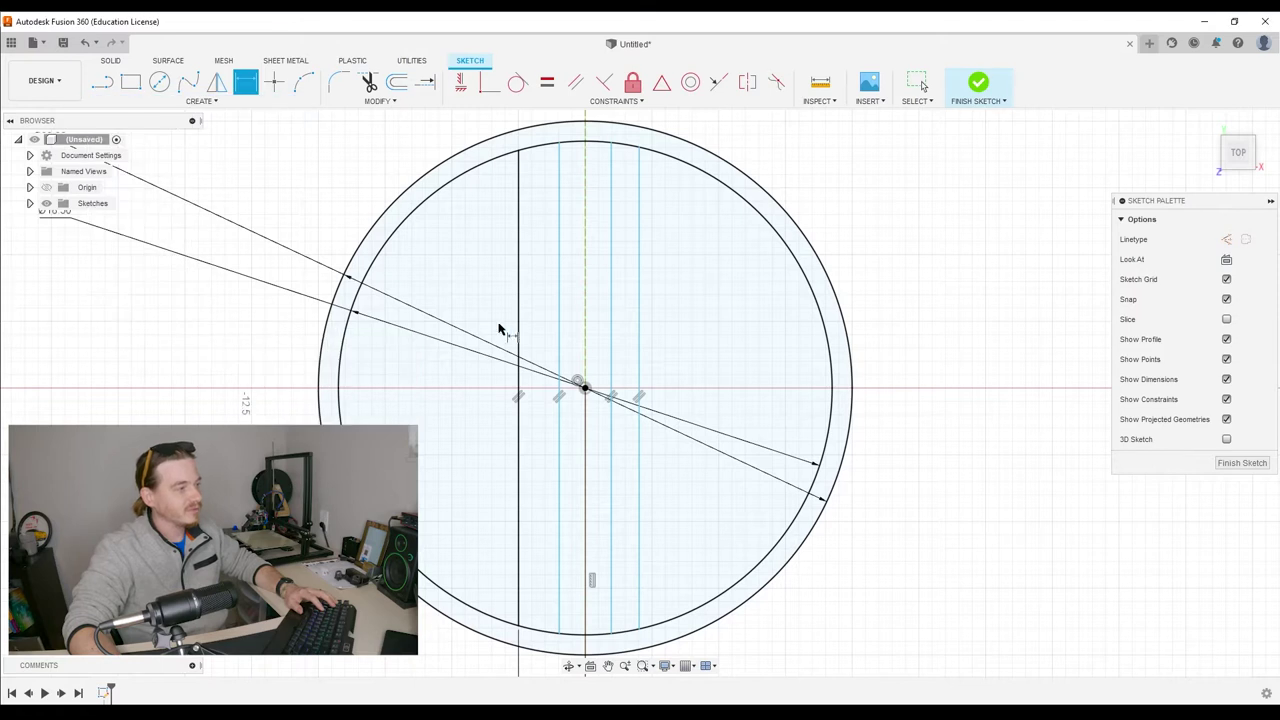
pyautogui.click(585, 393)
pyautogui.click(560, 370)
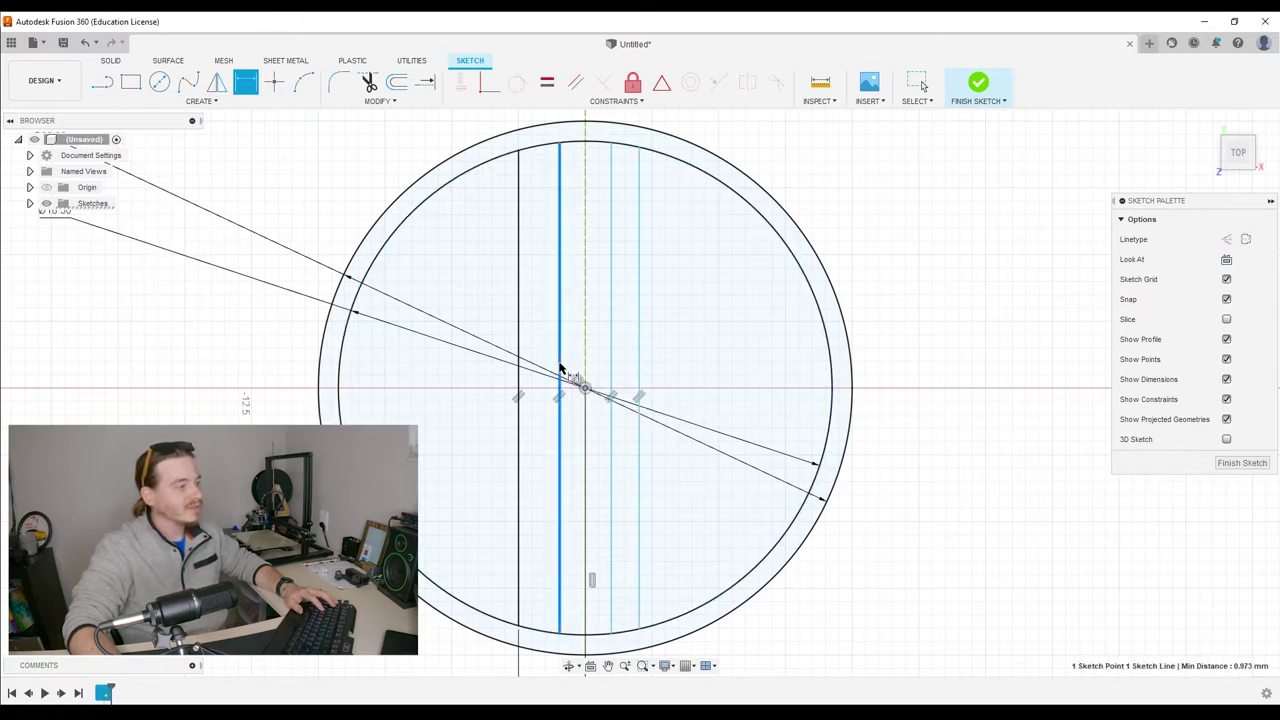
pyautogui.click(560, 600)
pyautogui.write('3')
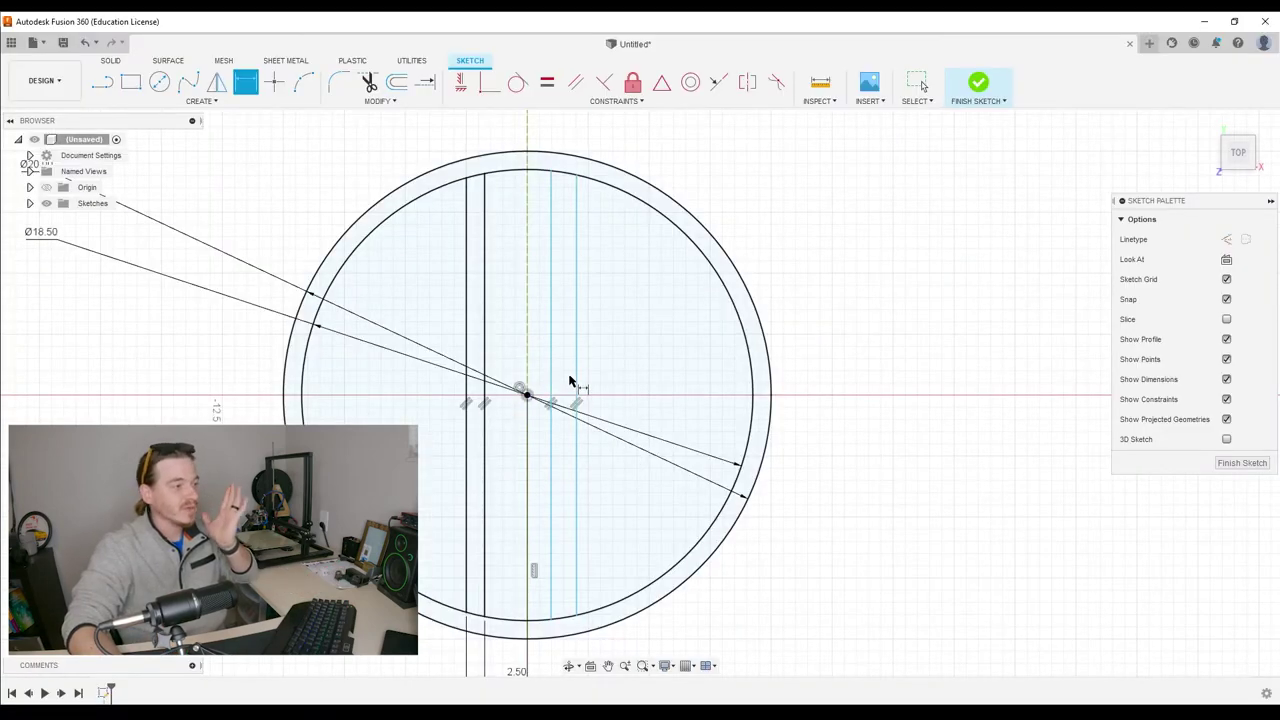
pyautogui.scroll(-2, 507, 407)
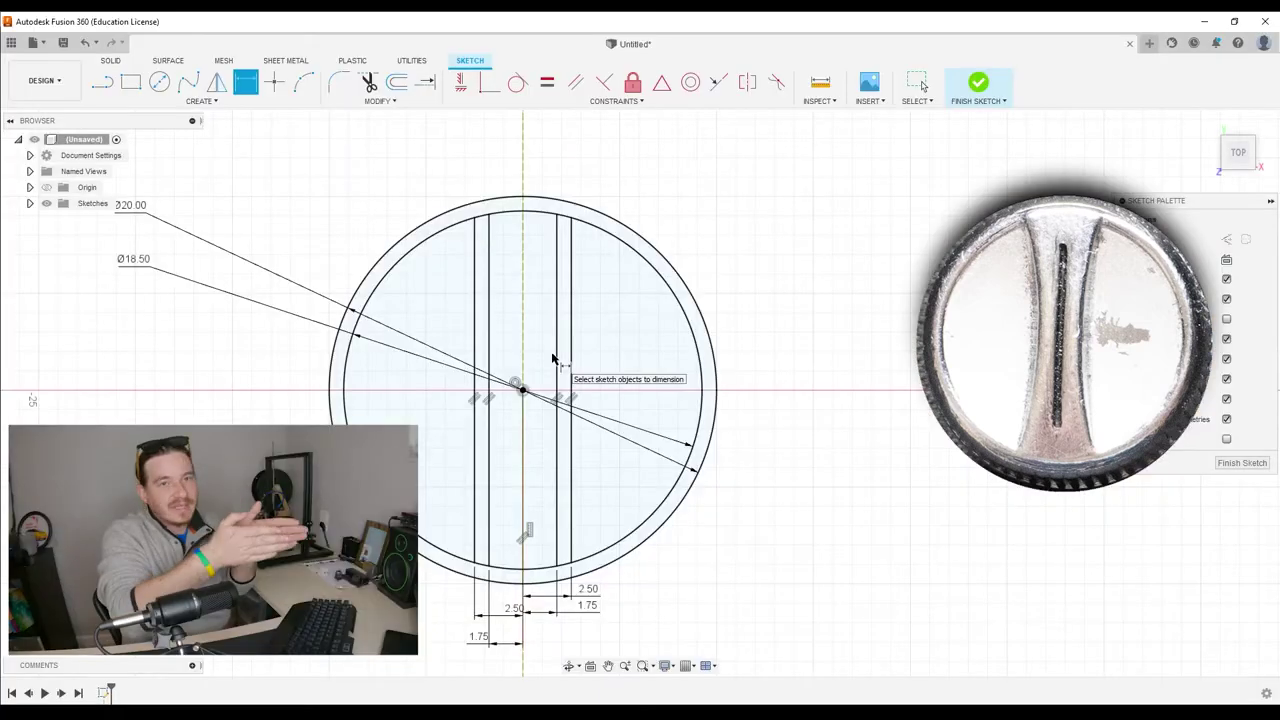
pyautogui.press('Escape')
# Convert all four vertical lines inside the inner circle to construction lines
pyautogui.click(572, 274)
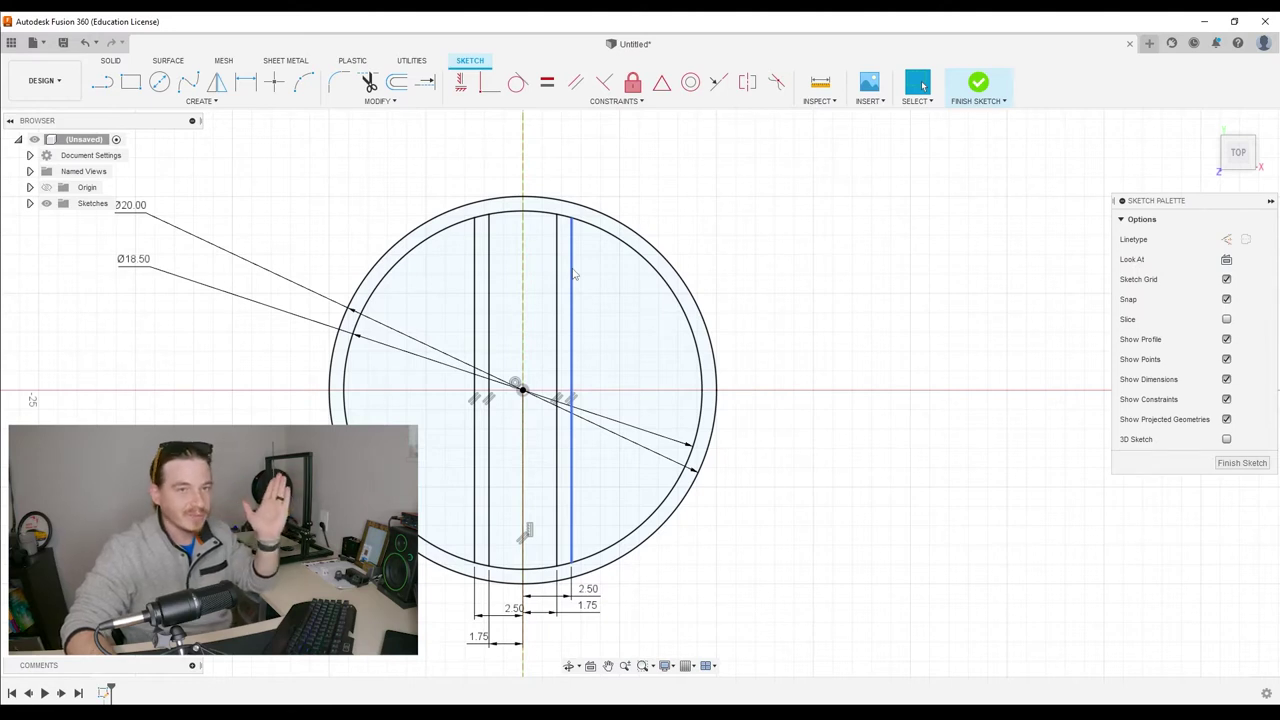
pyautogui.press('Escape')
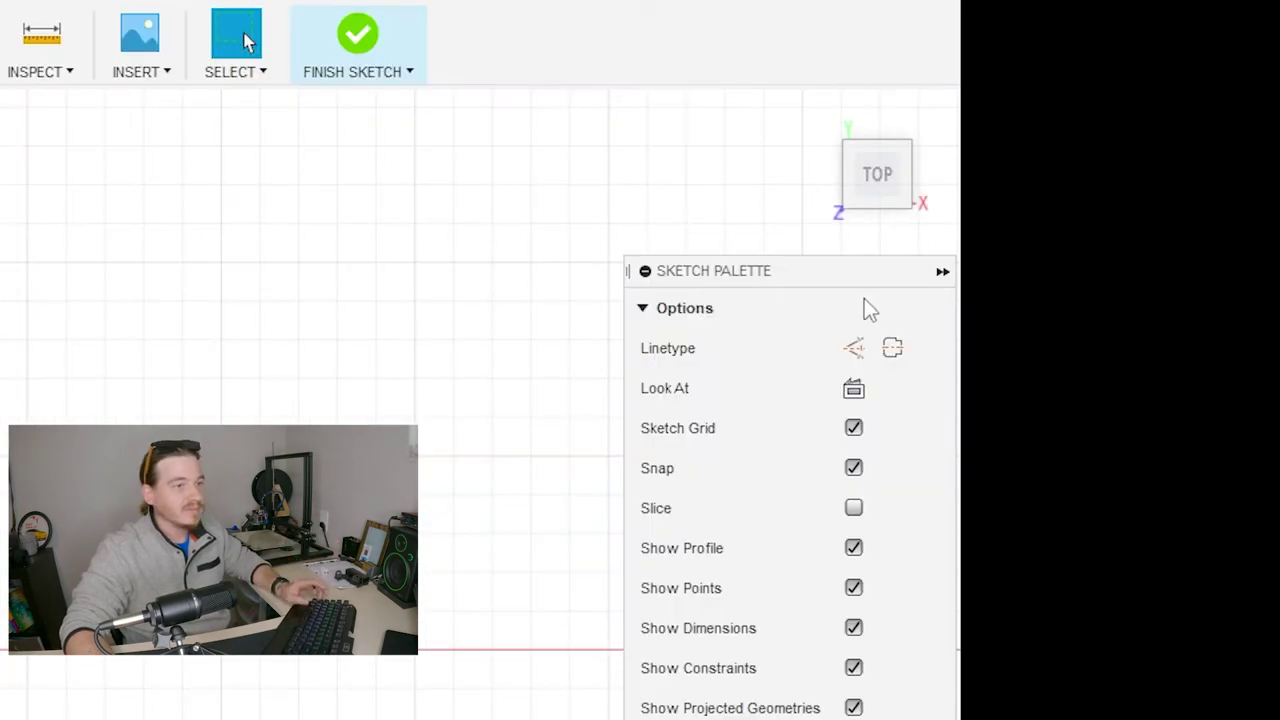
pyautogui.click(858, 347)
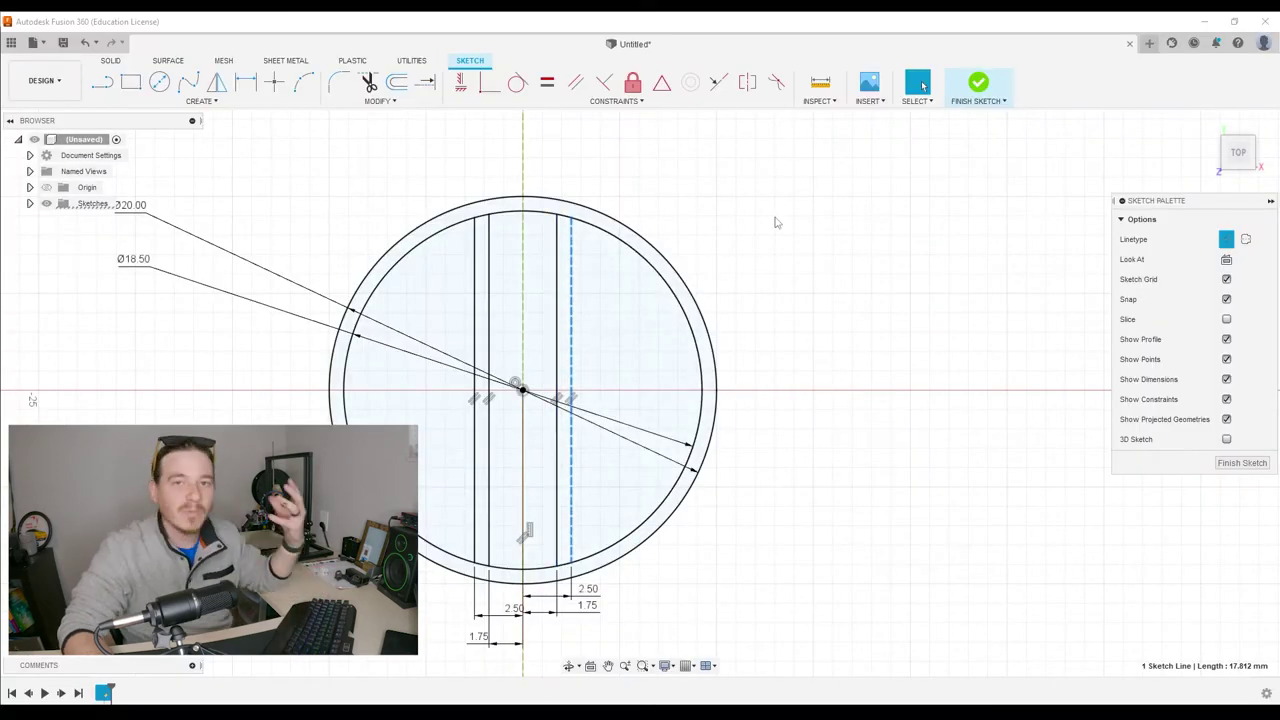
pyautogui.click(557, 278)
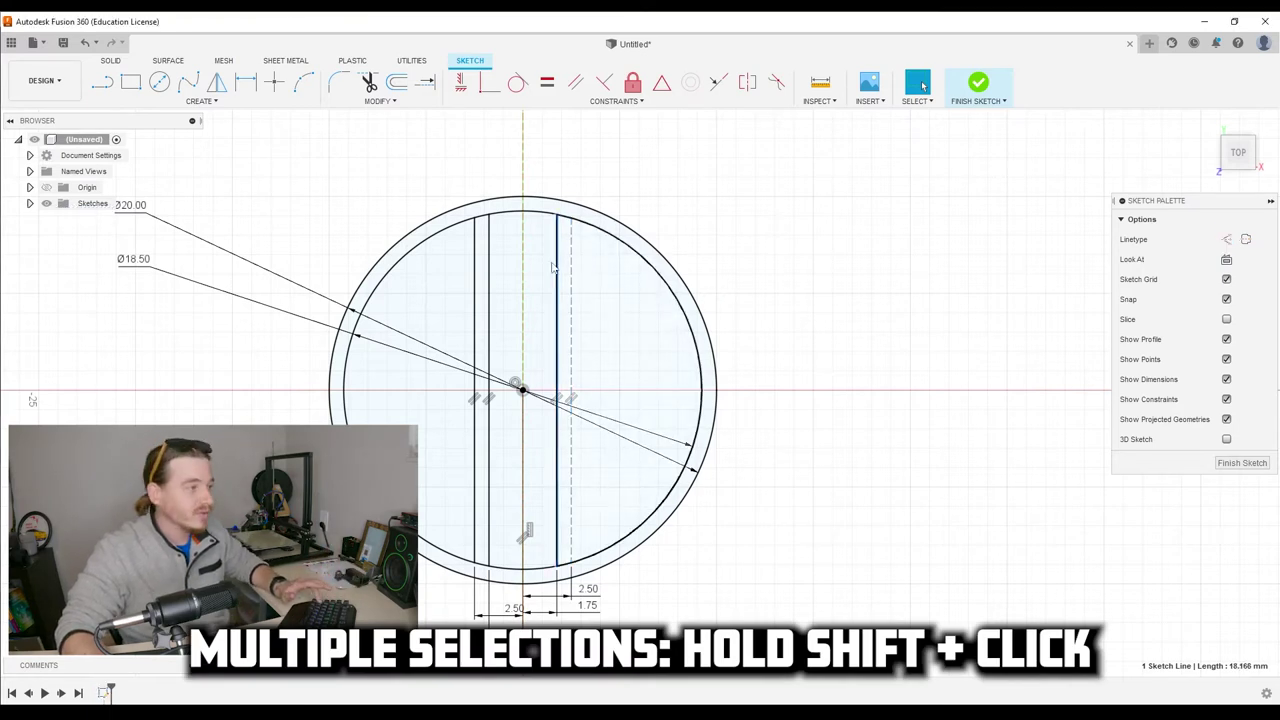
pyautogui.keyDown('shift'); pyautogui.click(490, 274); pyautogui.keyUp('shift')
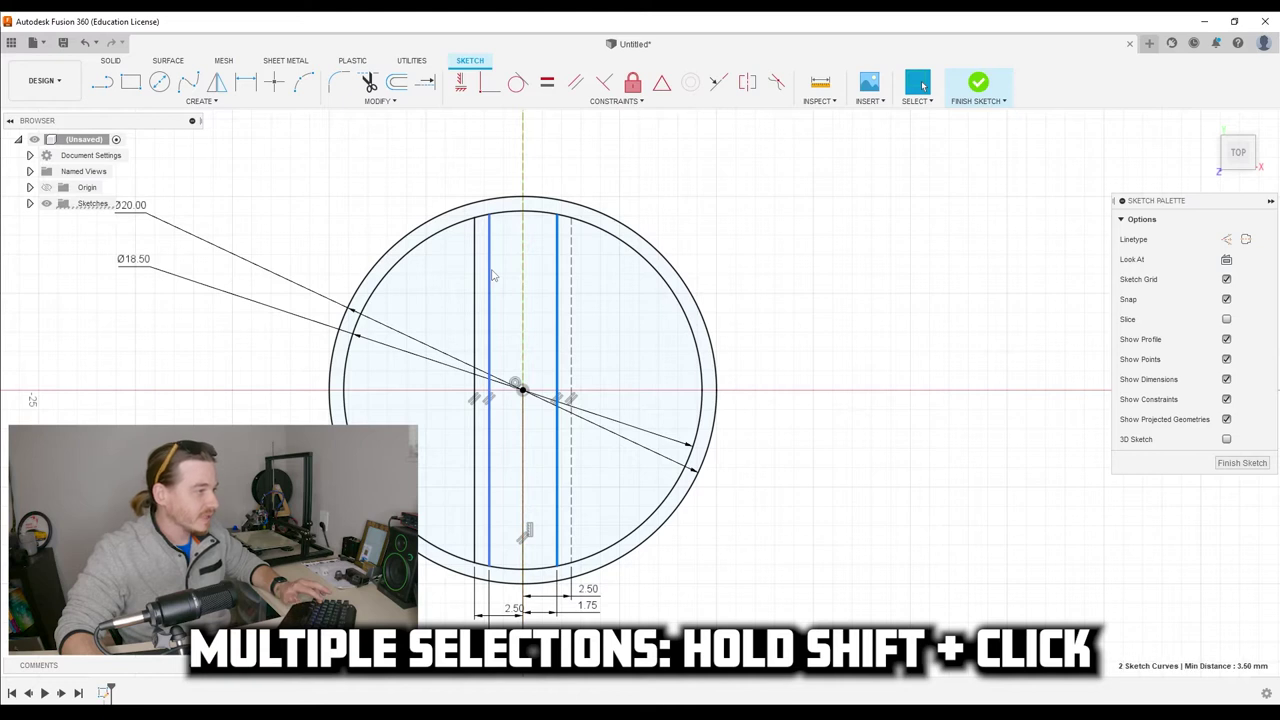
pyautogui.keyDown('shift'); pyautogui.click(476, 280); pyautogui.keyUp('shift')
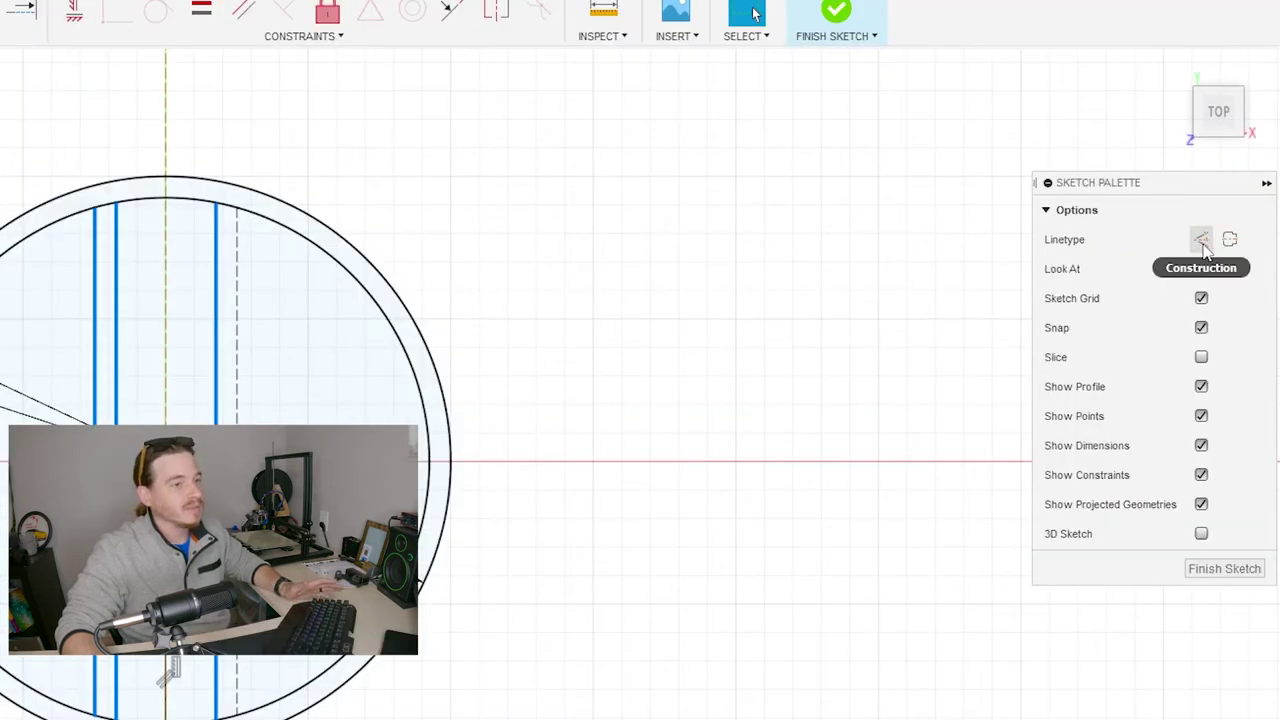
pyautogui.click(1201, 241)
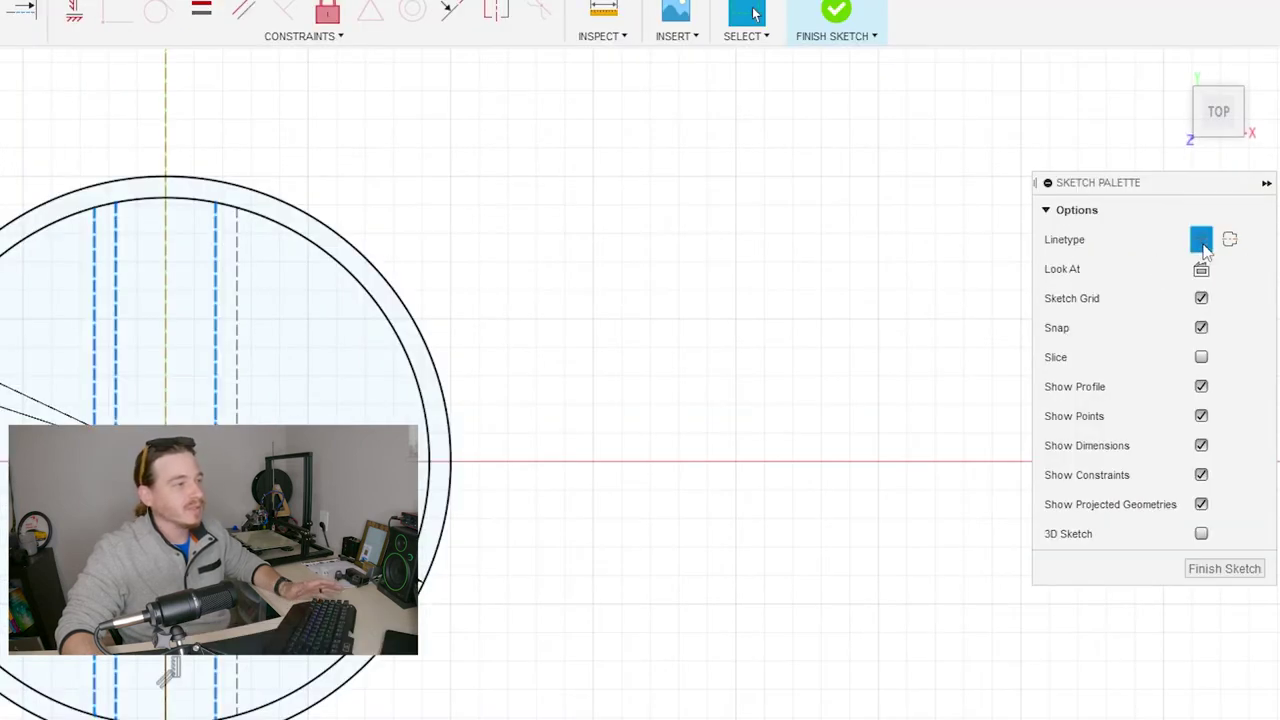
pyautogui.click(810, 311)
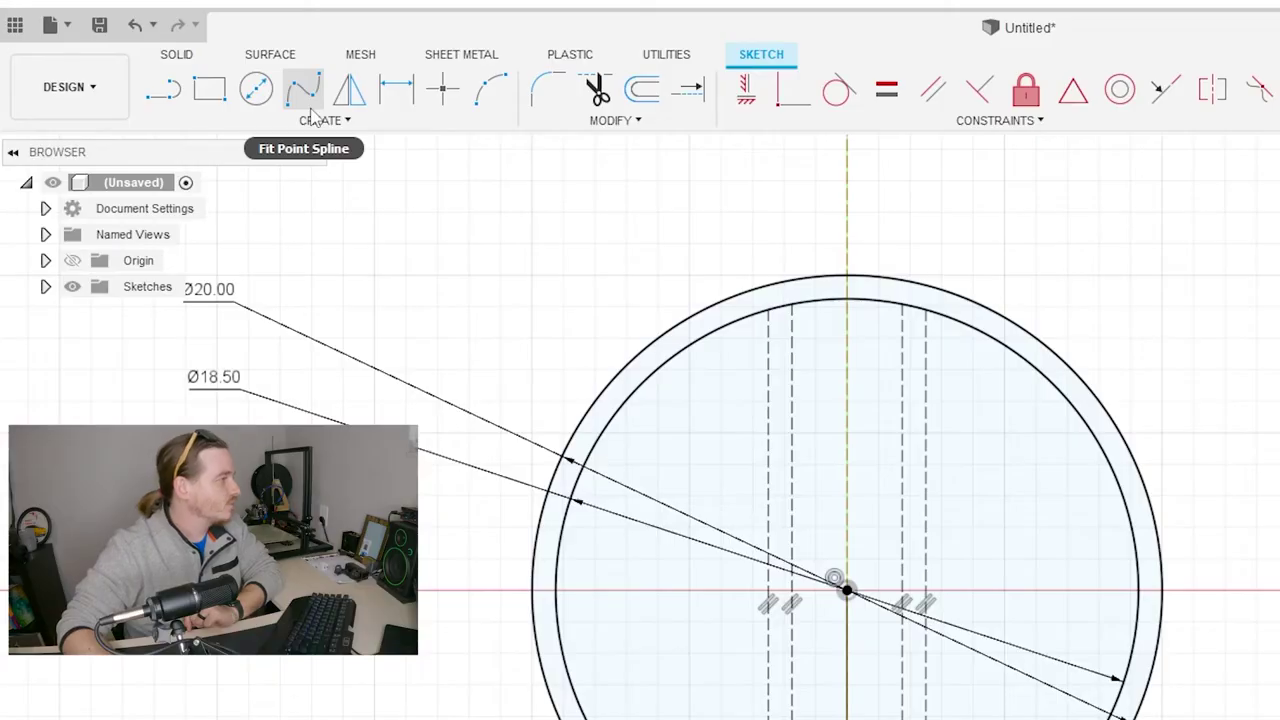
# Draw a 3-point arc between the ends of the leftmost vertical line, bulging inward to the neighbouring inner line
pyautogui.click(318, 121)
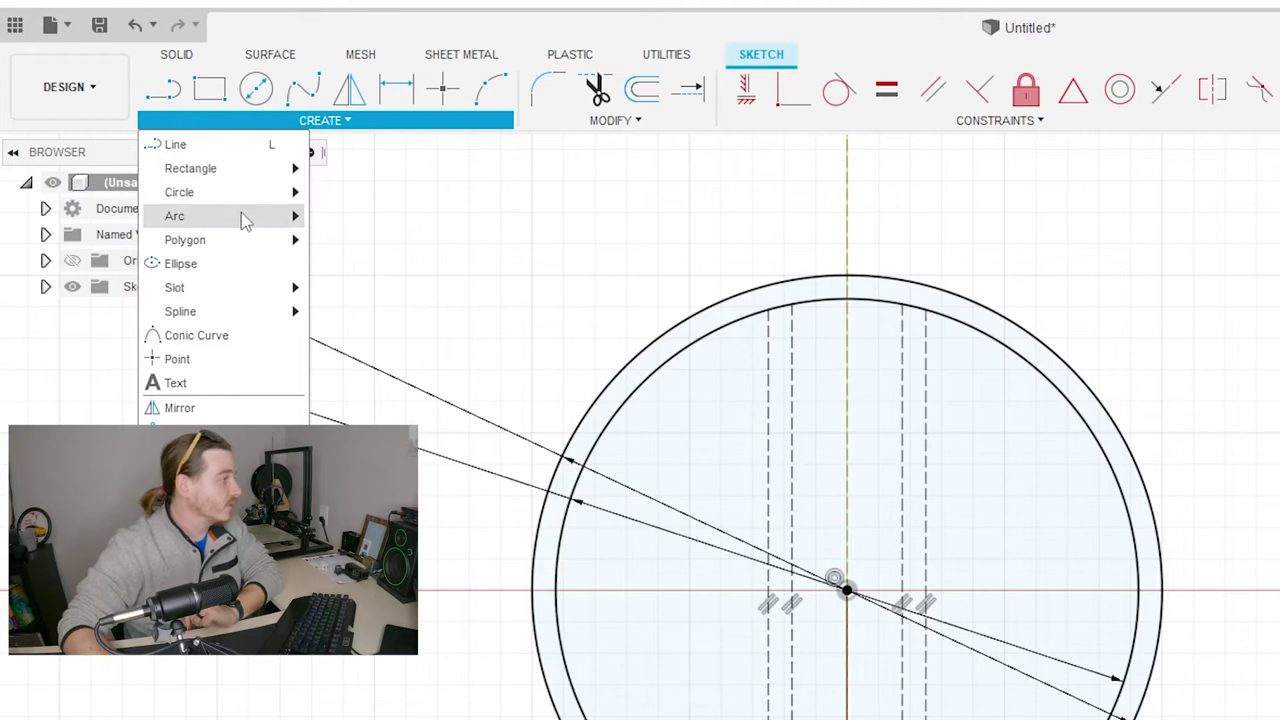
pyautogui.moveTo(241, 216)
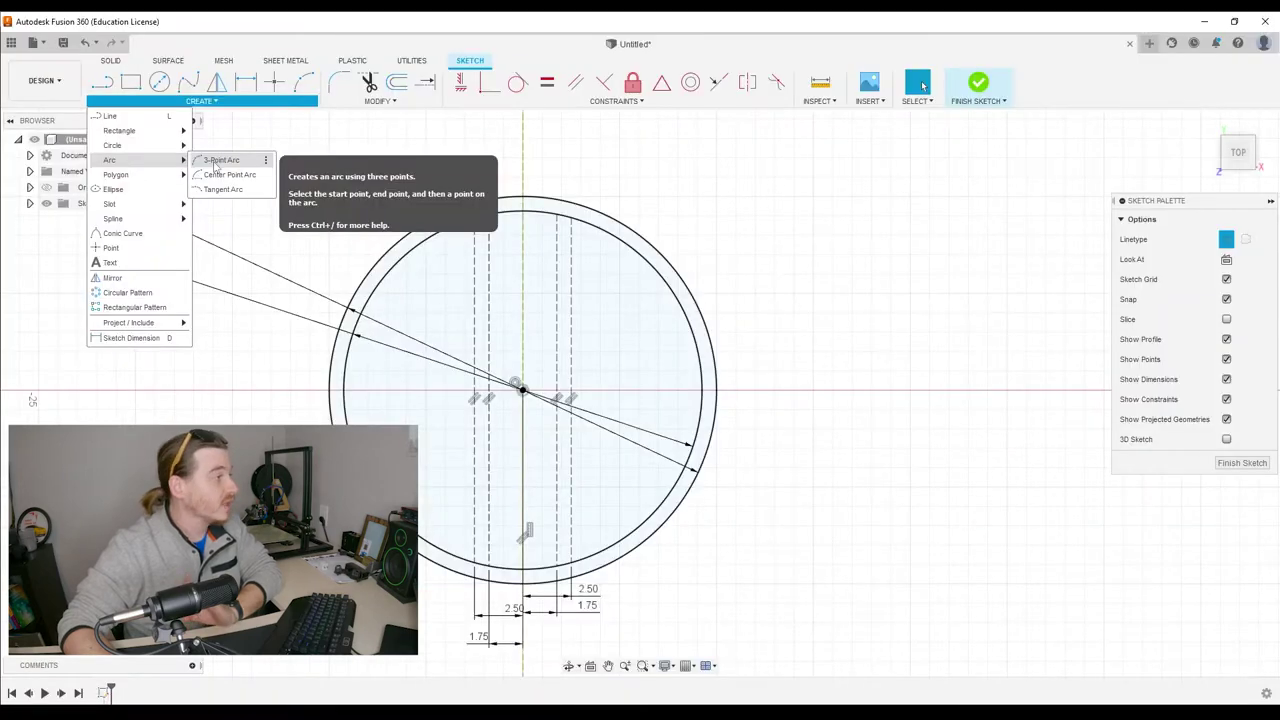
pyautogui.click(220, 160)
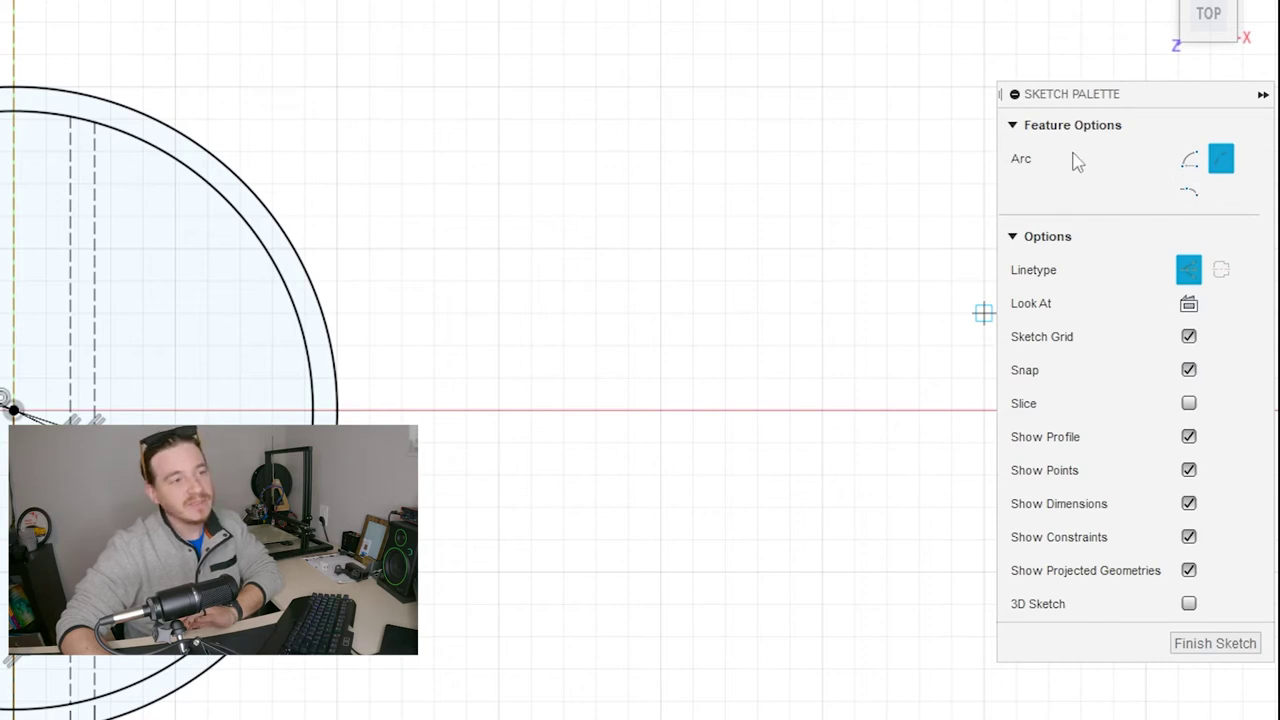
pyautogui.click(1012, 126)
pyautogui.click(1012, 126)
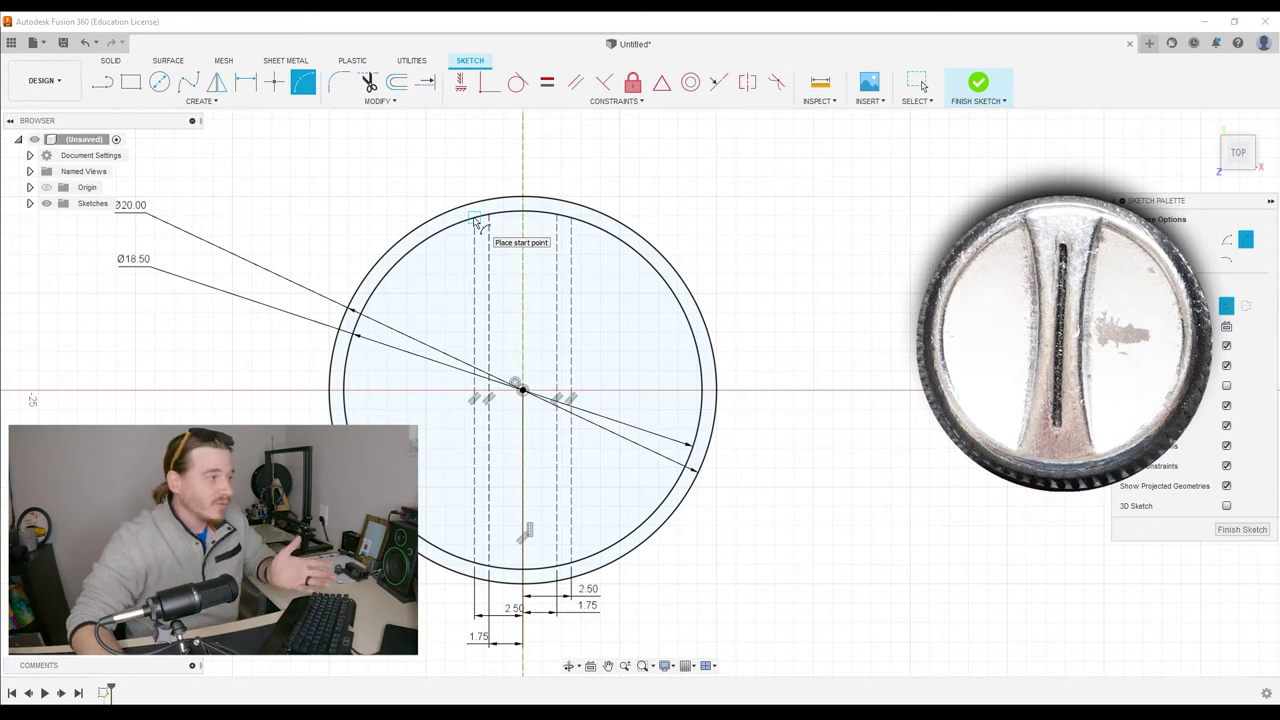
pyautogui.click(476, 221)
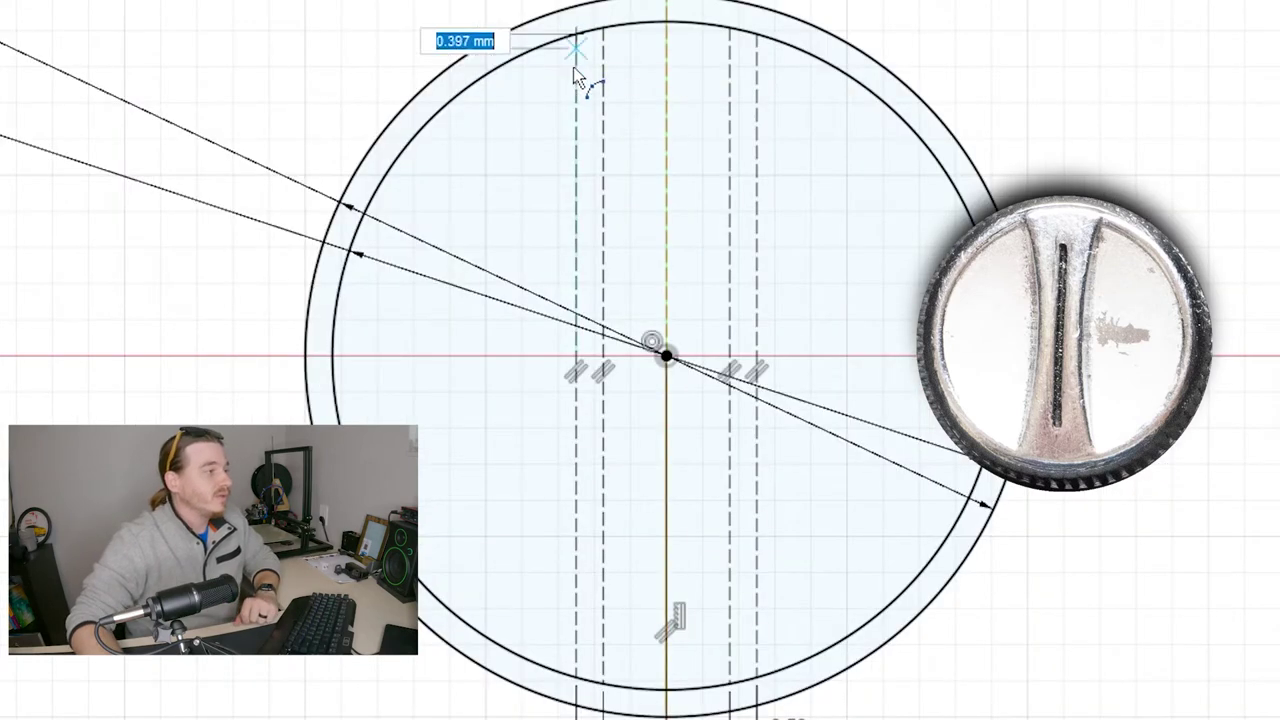
pyautogui.click(574, 680)
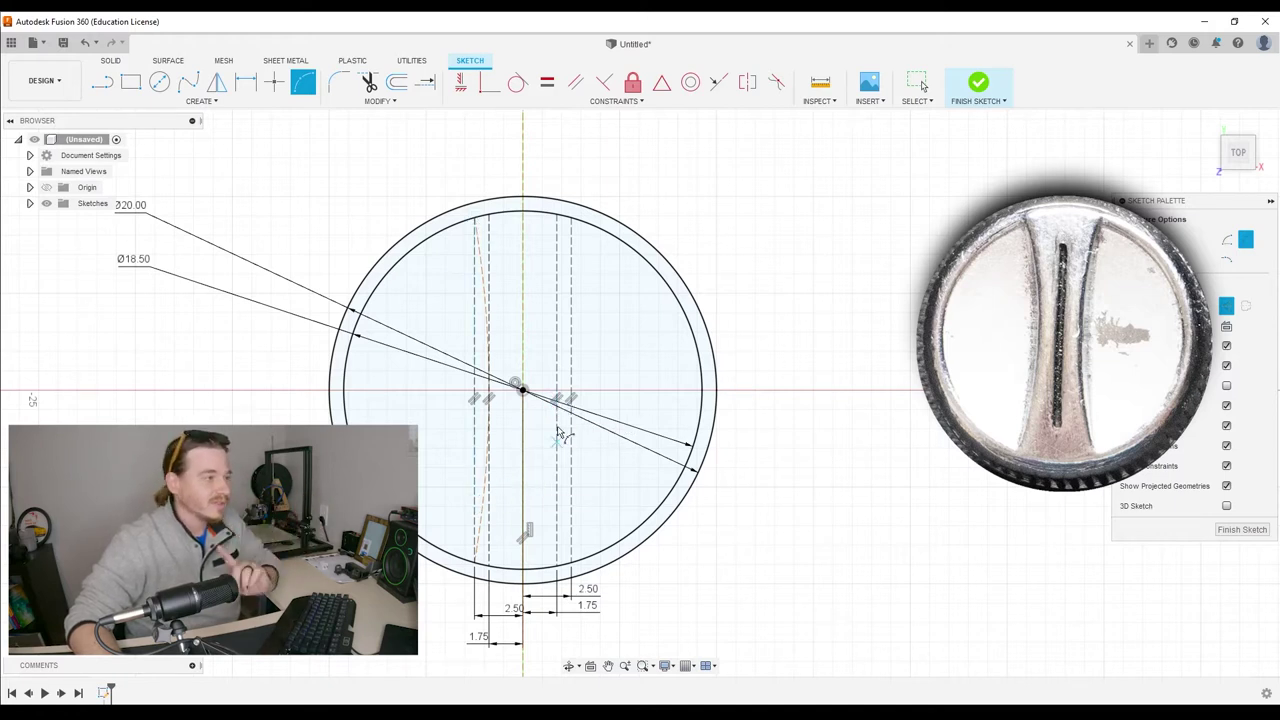
# Draw the matching 3-point arc between the ends of the rightmost vertical line, bulging inward to its inner neighbour
pyautogui.click(573, 222)
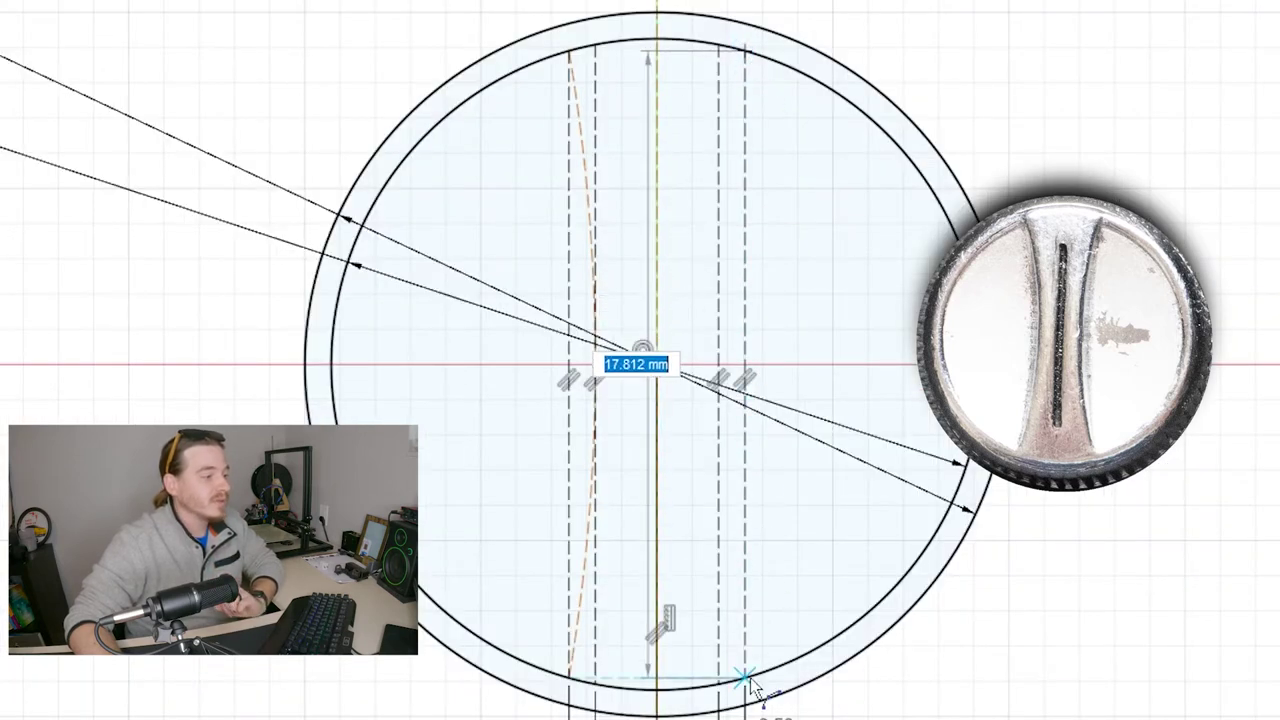
pyautogui.click(752, 688)
pyautogui.click(722, 365)
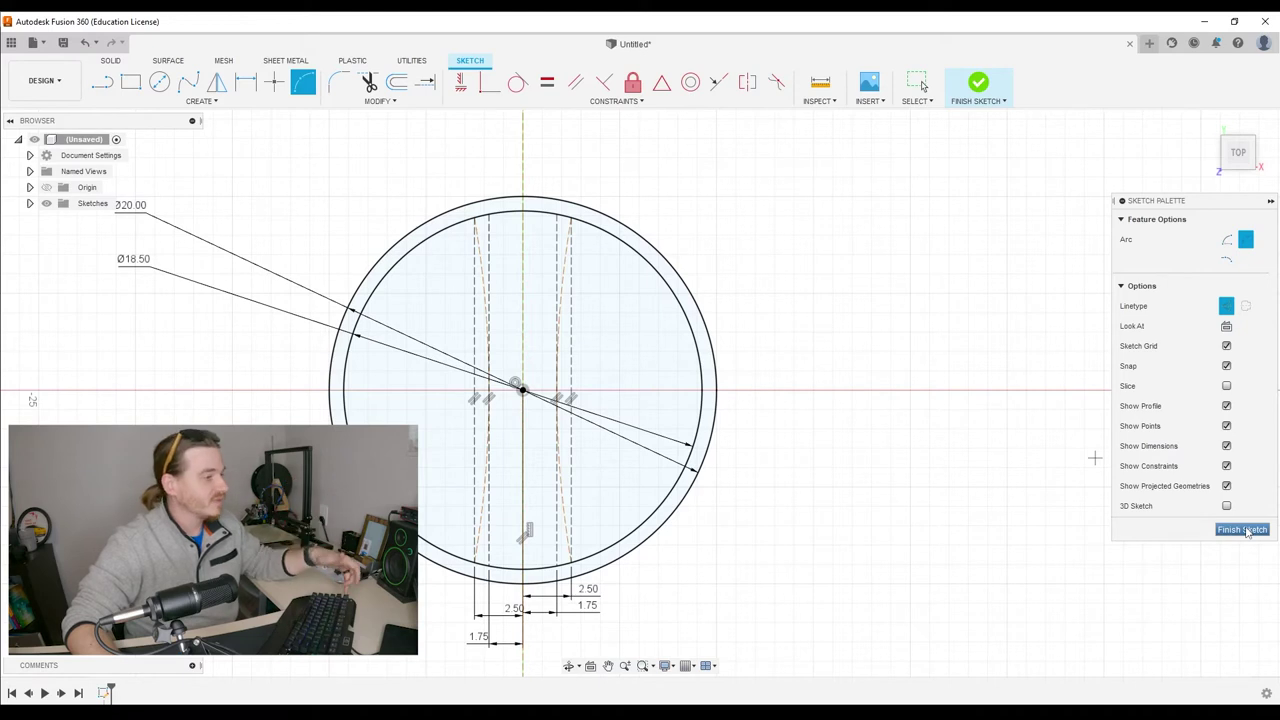
pyautogui.press('Escape')
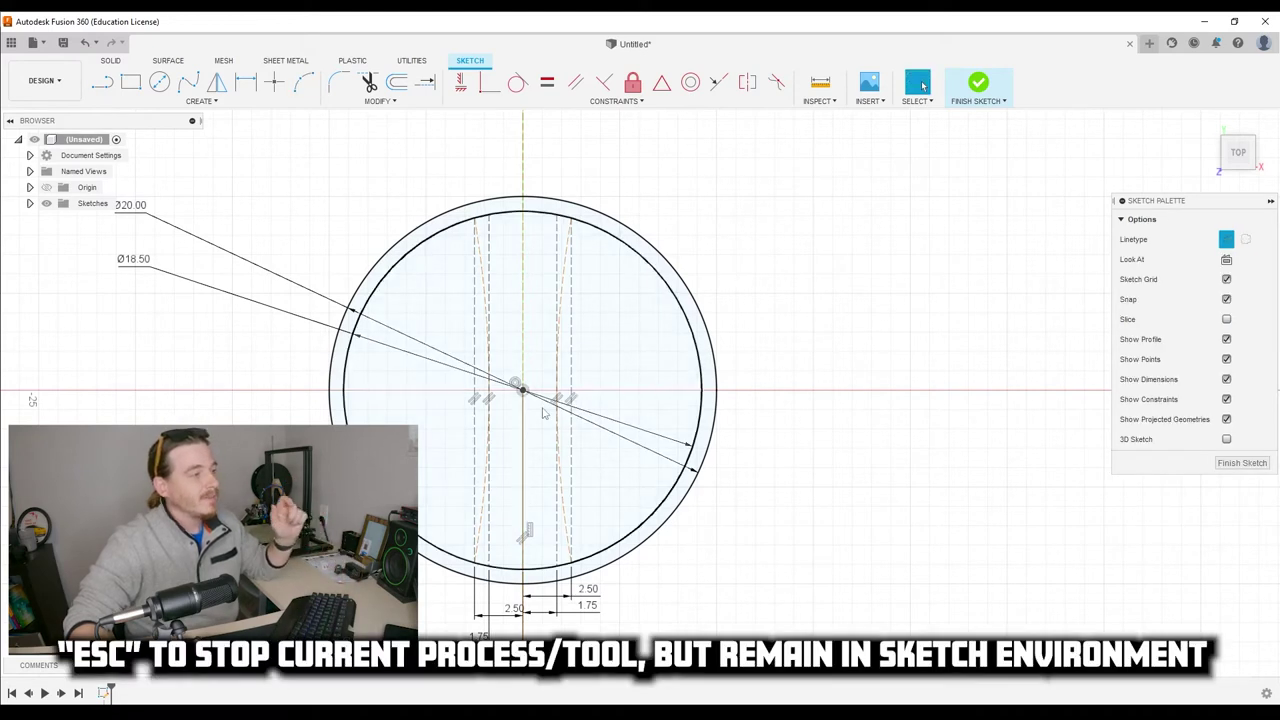
# Convert both arcs from construction geometry to normal sketch lines
pyautogui.scroll(4, 751, 417)
pyautogui.moveTo(640, 372); pyautogui.dragTo(708, 366, button='middle')
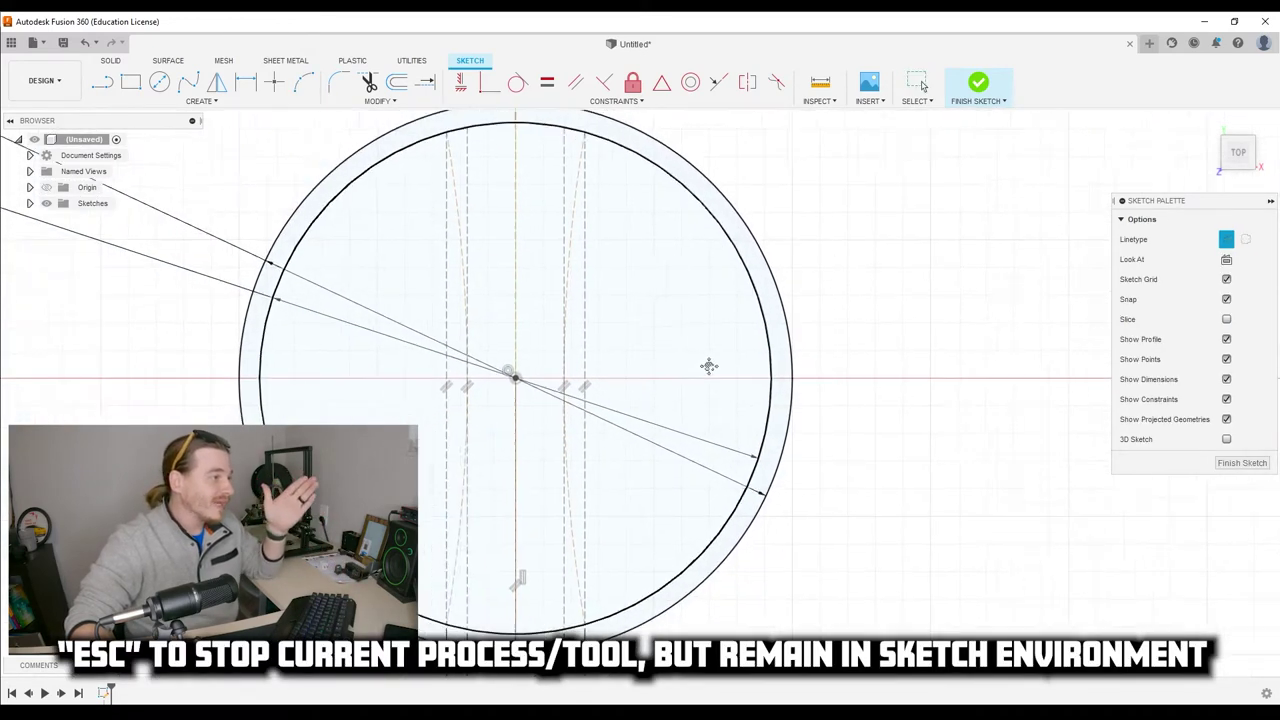
pyautogui.scroll(-1, 695, 372)
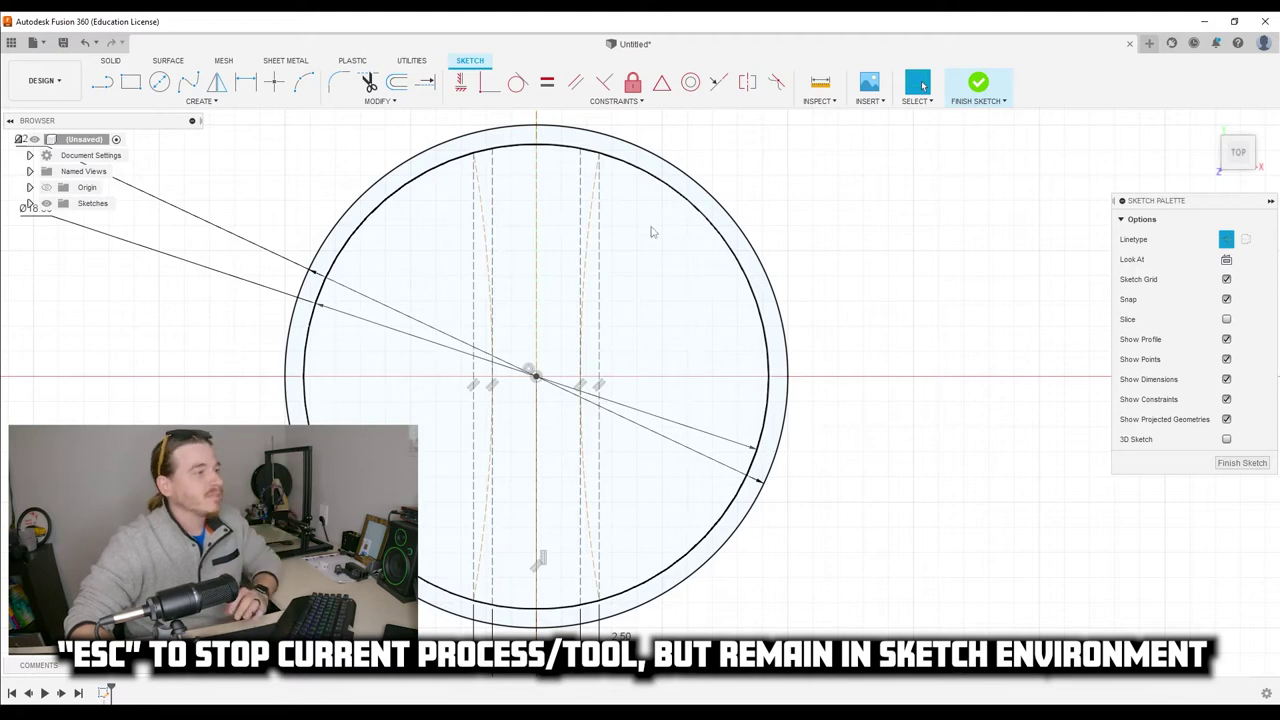
pyautogui.click(594, 197)
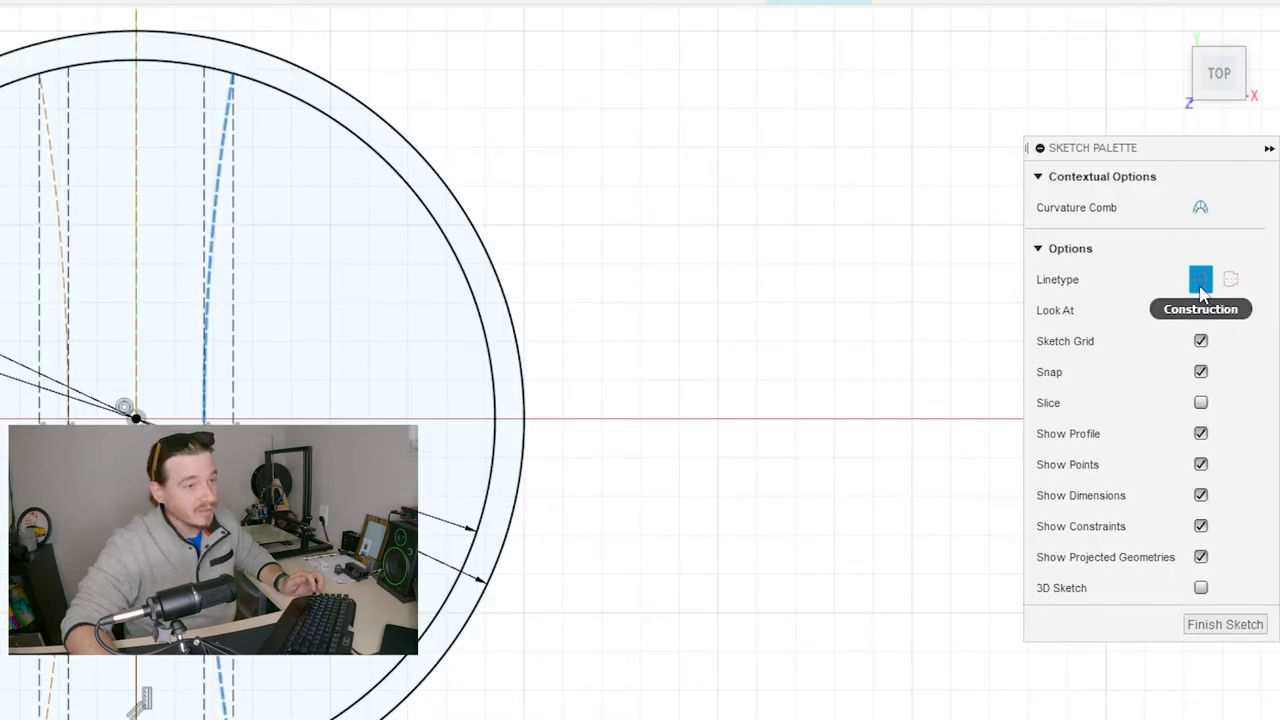
pyautogui.press('Escape')
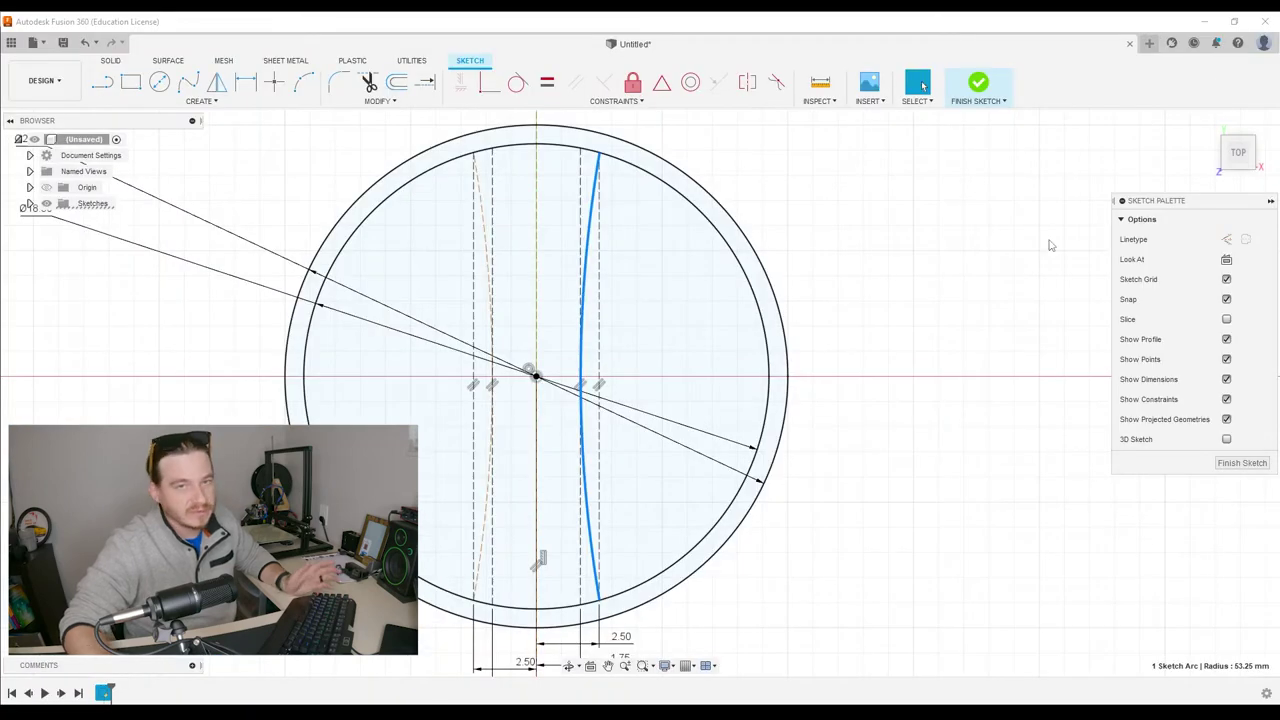
pyautogui.press('x')
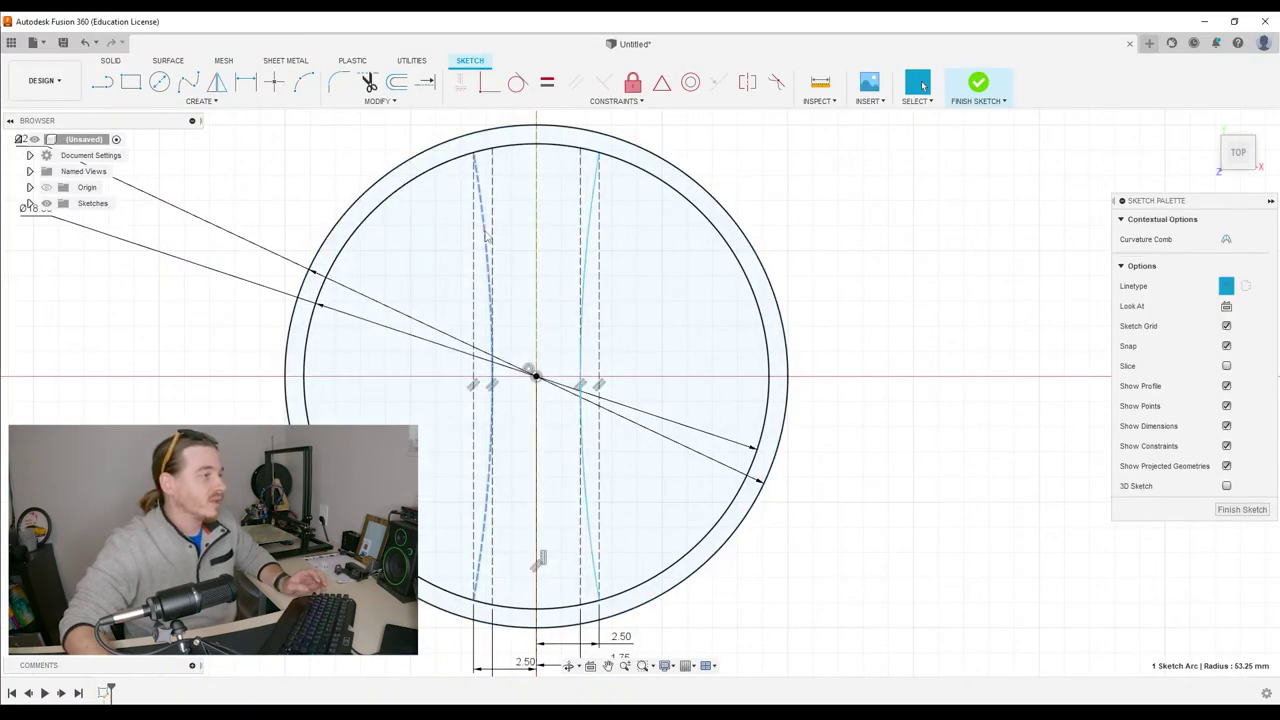
pyautogui.hotkey('ctrl', 'z')
pyautogui.scroll(1, 868, 336)
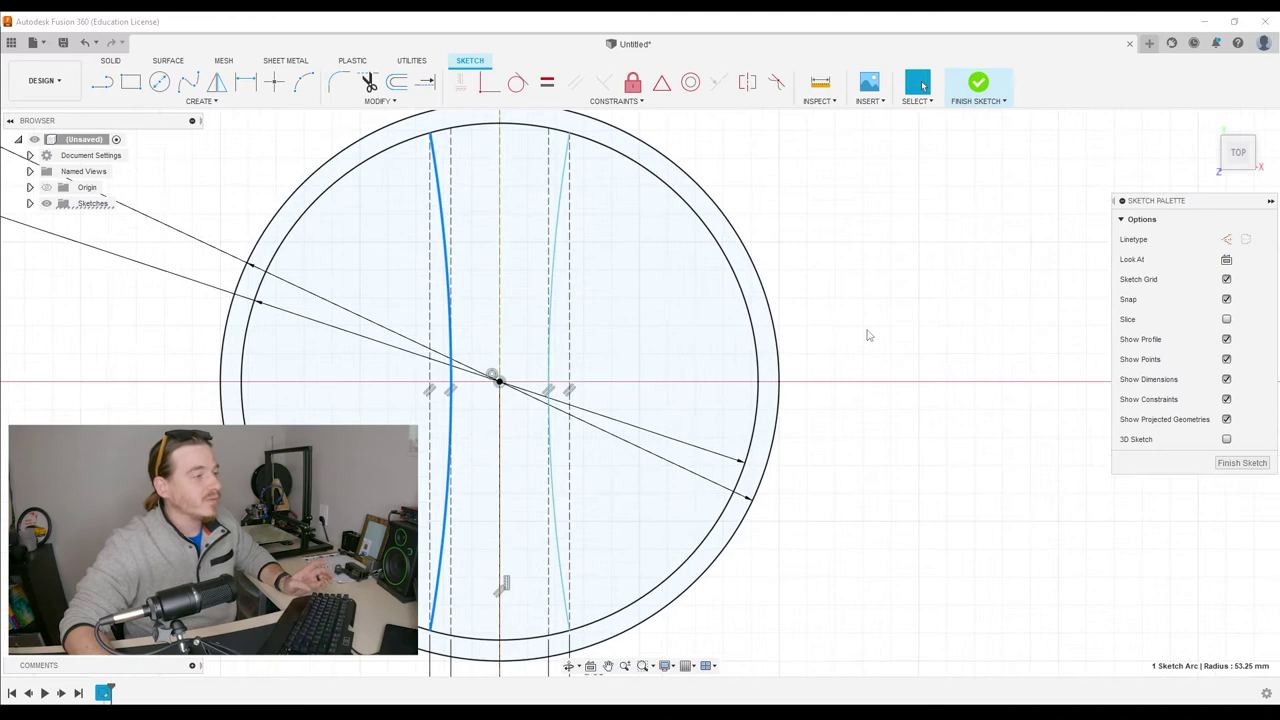
pyautogui.scroll(-3, 870, 337)
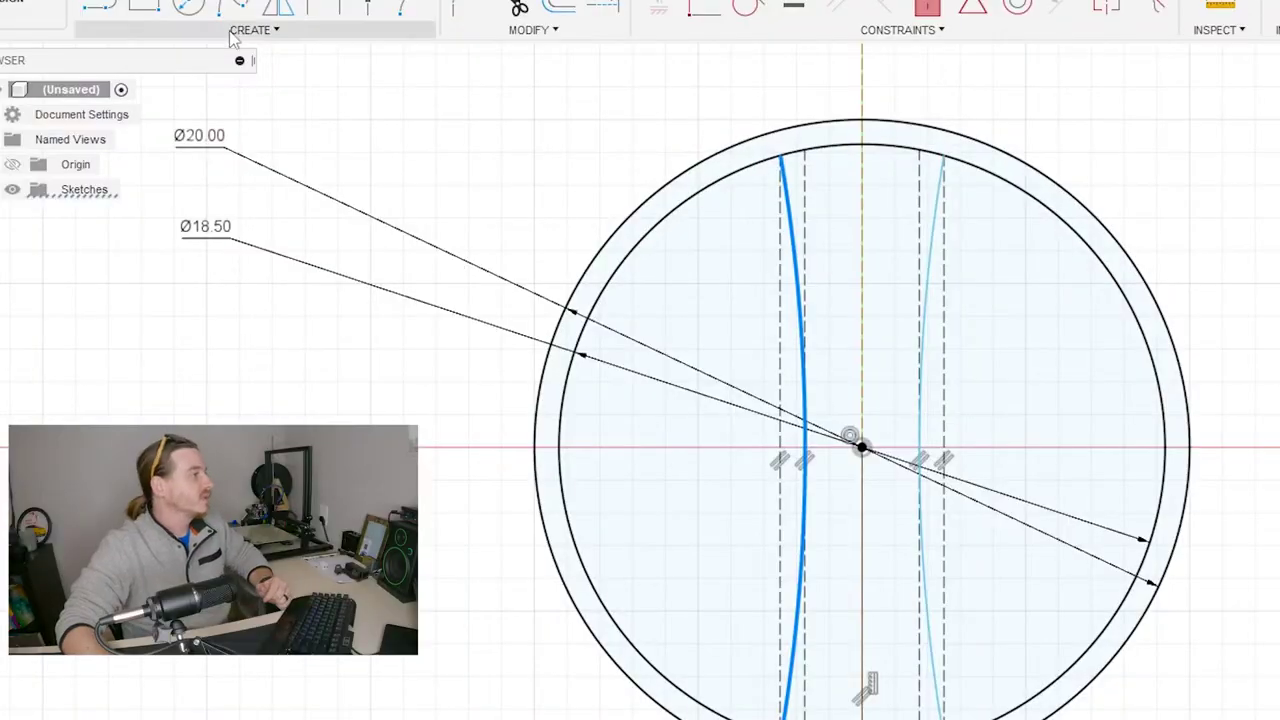
# Draw a center rectangle on the origin, 0.75 mm wide and 13 mm tall
pyautogui.click(232, 31)
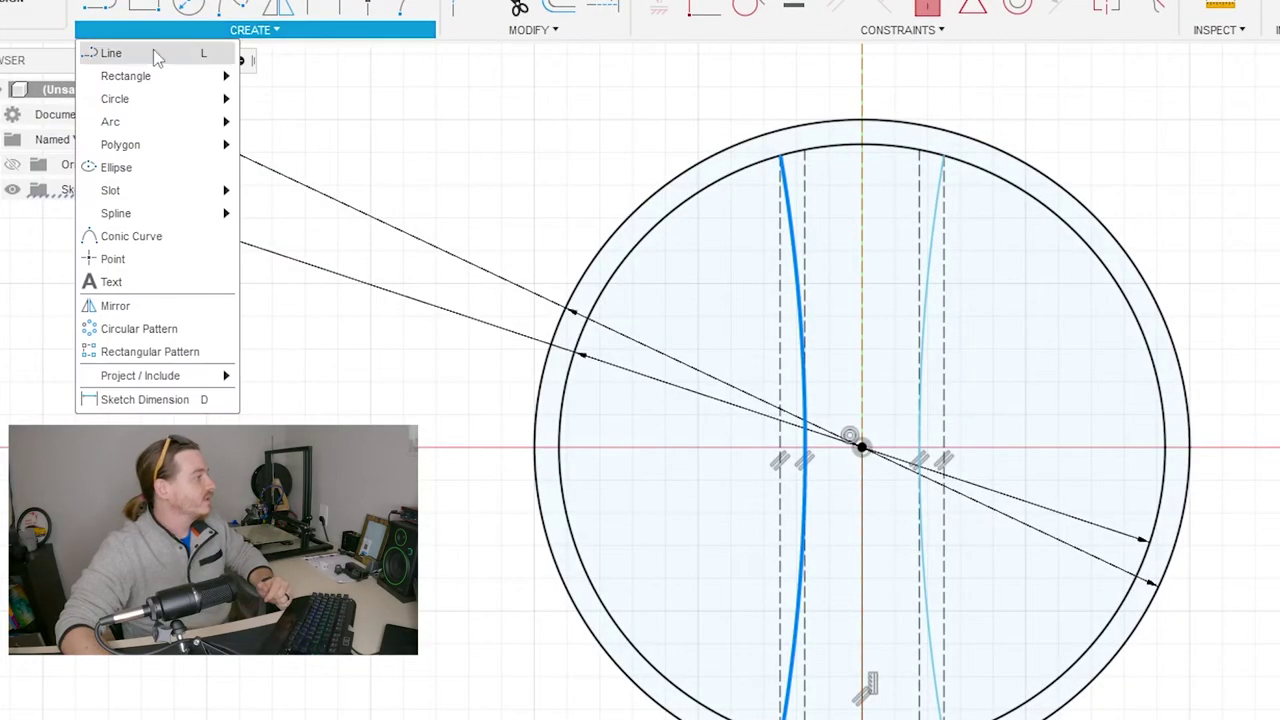
pyautogui.moveTo(152, 85)
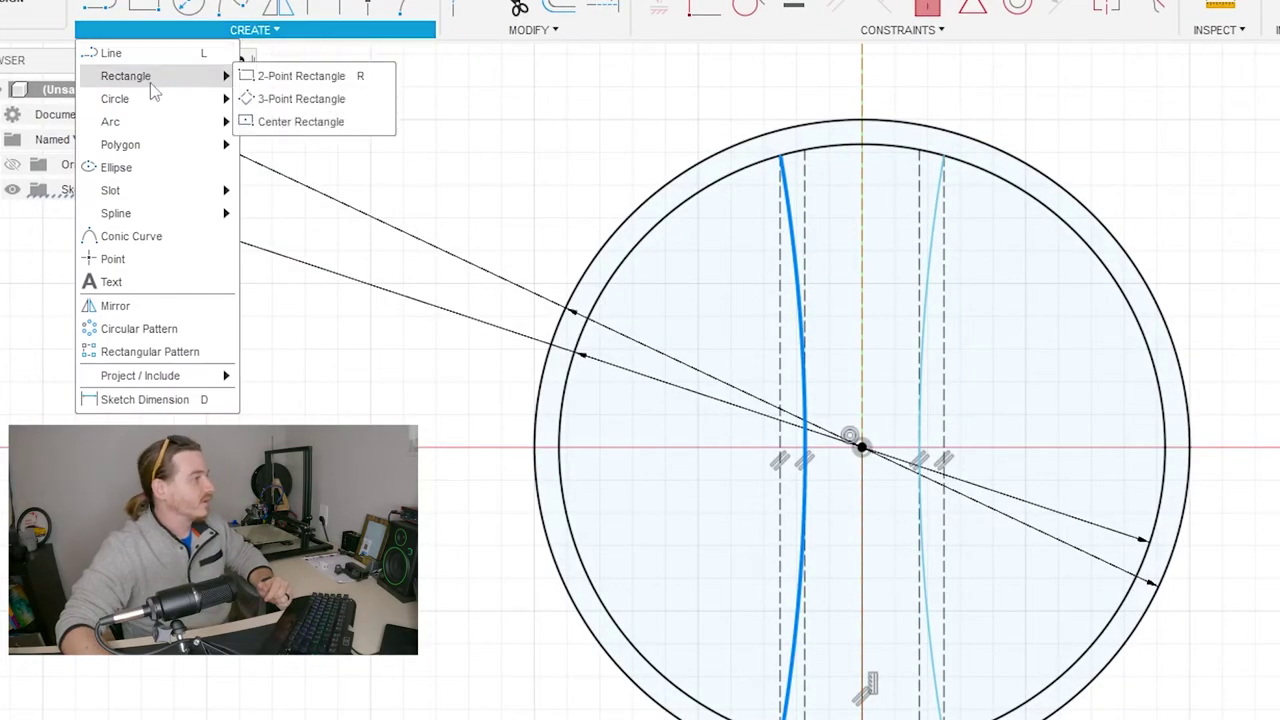
pyautogui.click(263, 79)
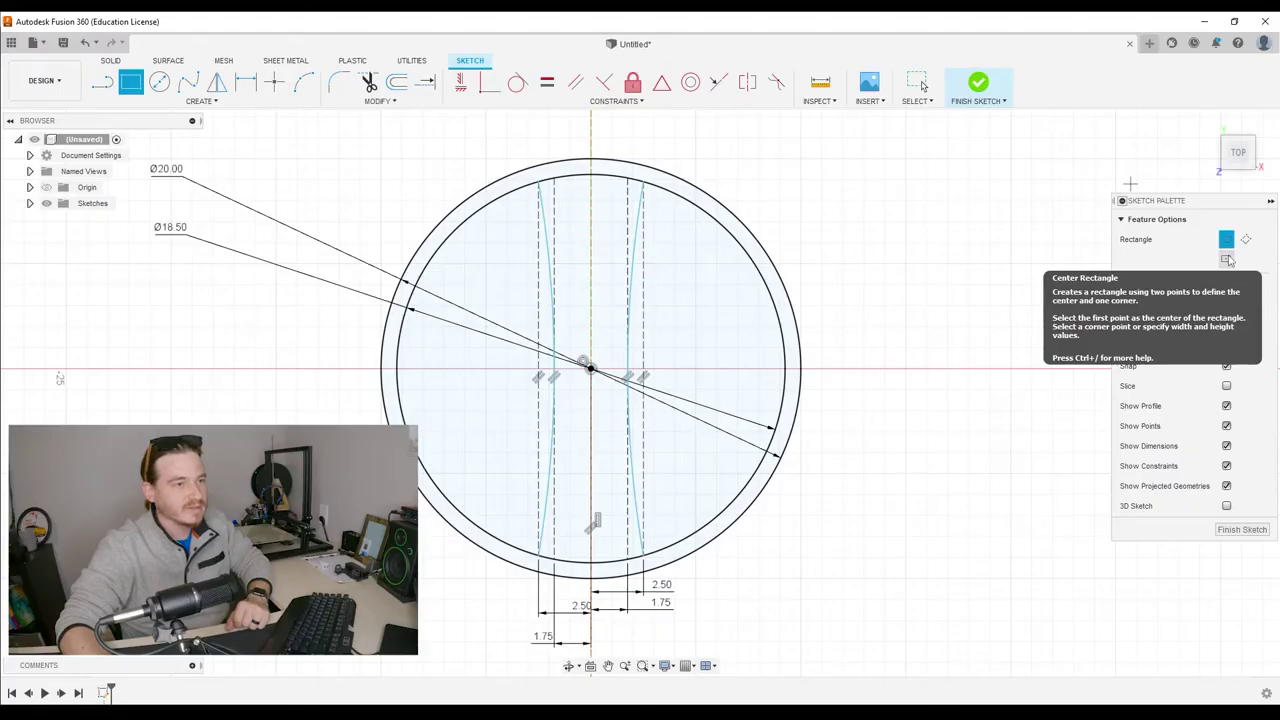
pyautogui.click(1227, 259)
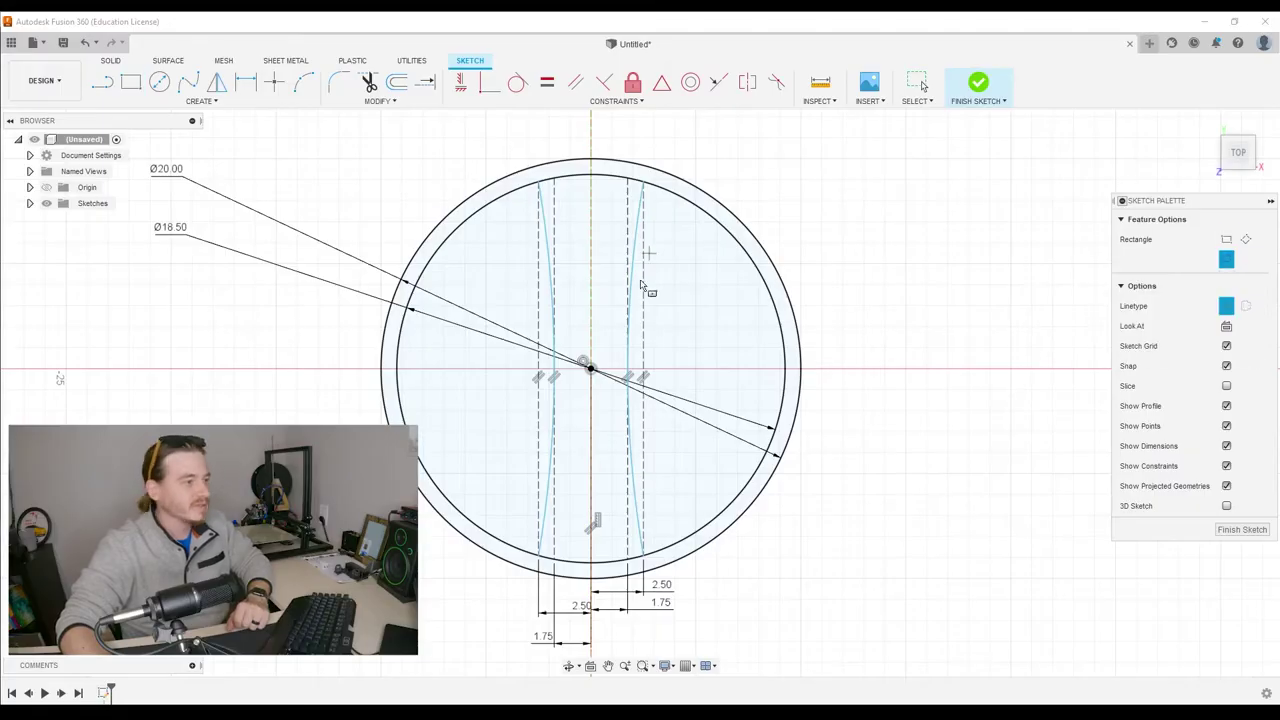
pyautogui.click(590, 369)
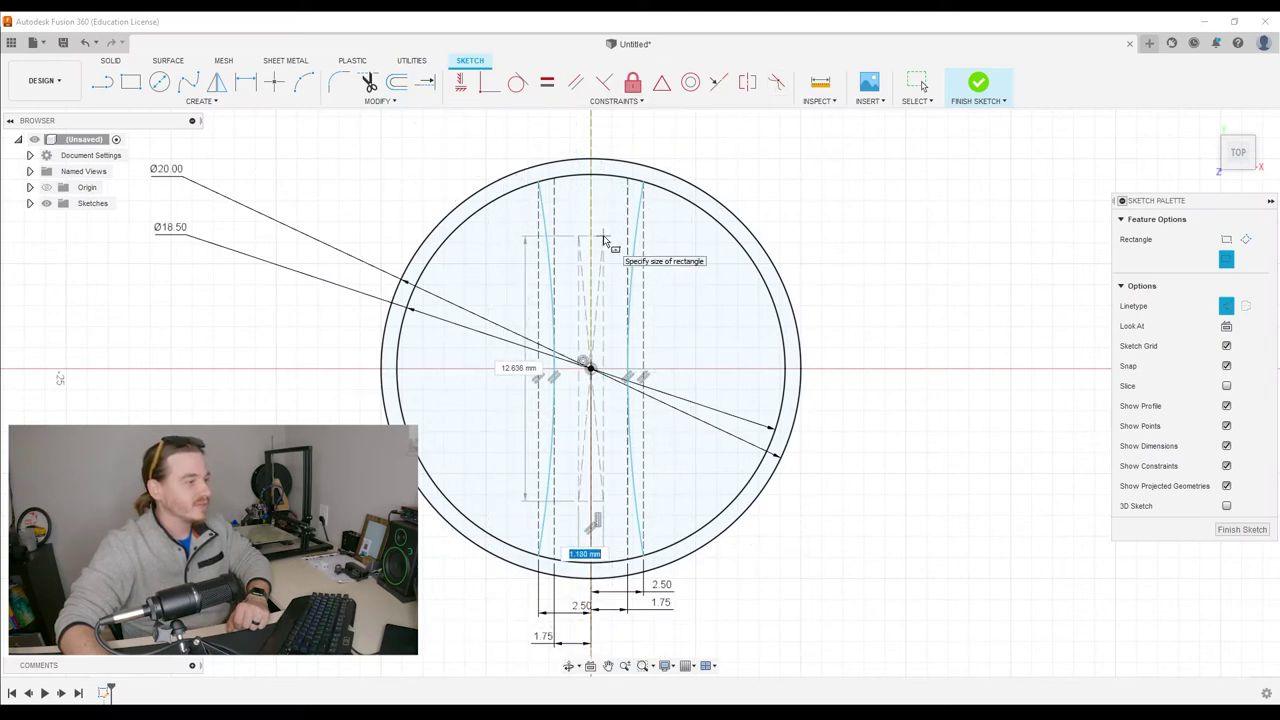
pyautogui.press('BackSpace')
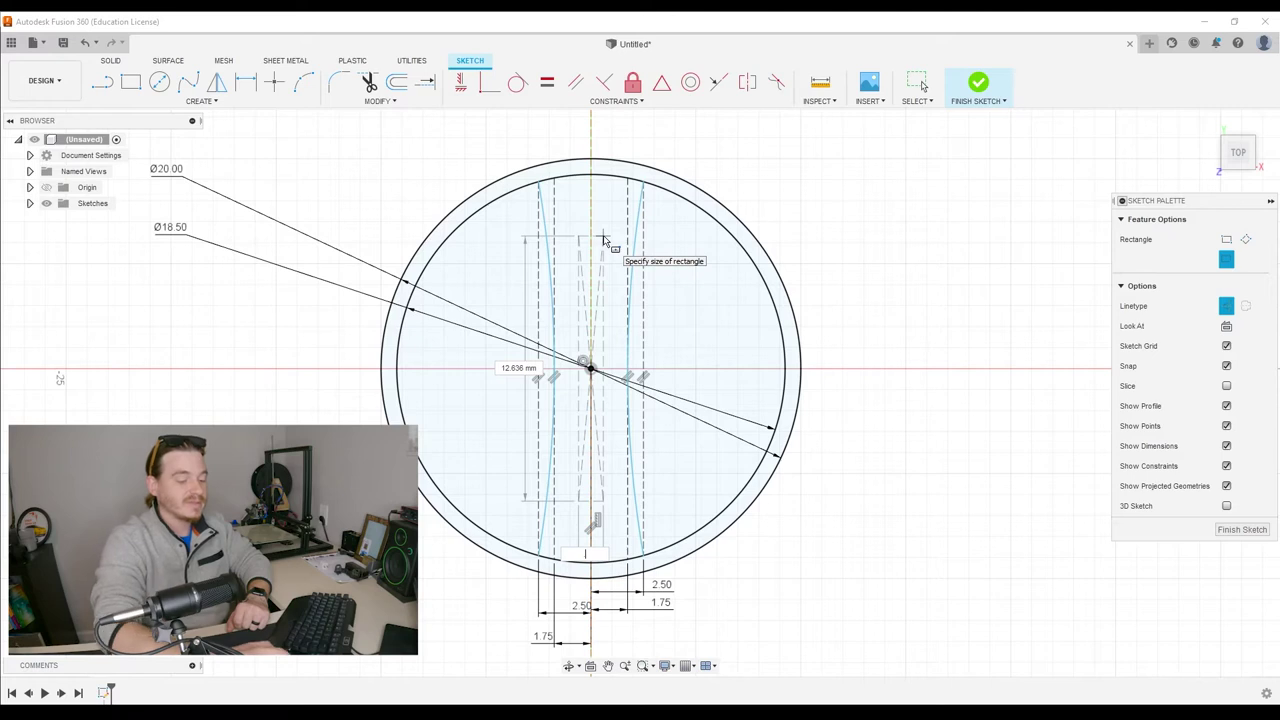
pyautogui.write('.75')
pyautogui.press('Tab')
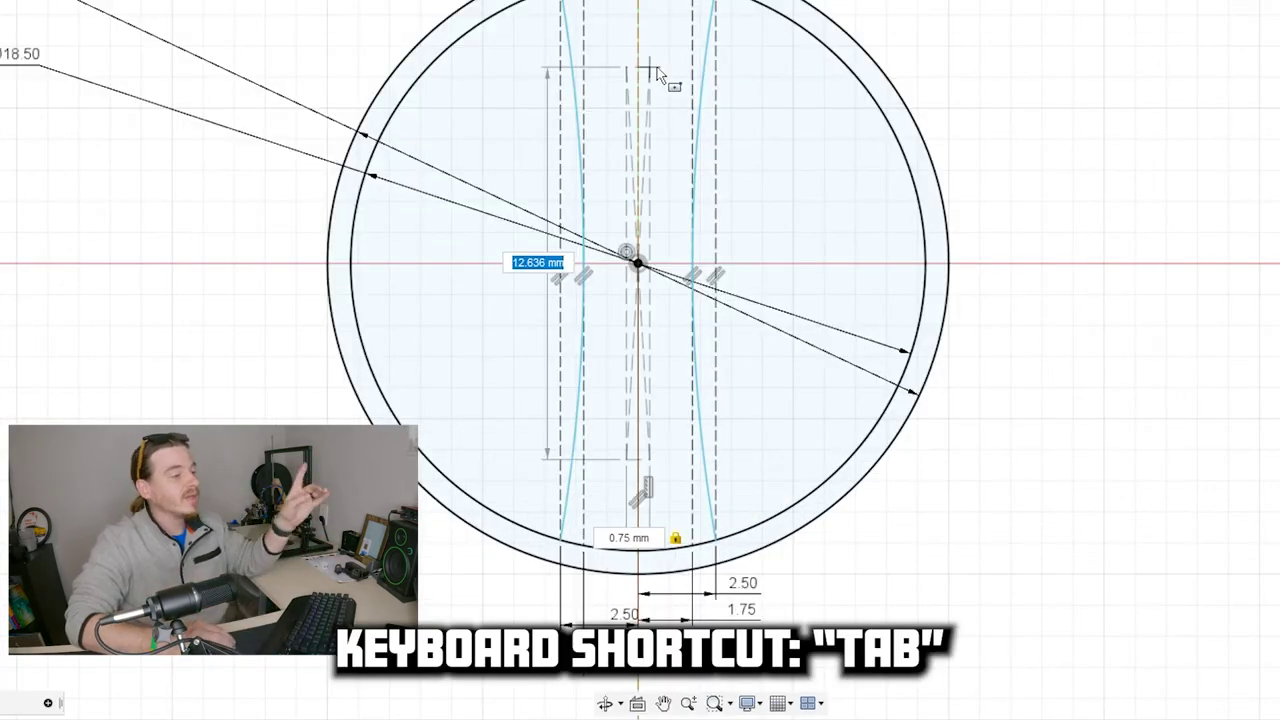
pyautogui.press('Tab')
pyautogui.press('Tab')
pyautogui.press('Tab')
pyautogui.press('Tab')
pyautogui.press('Tab')
pyautogui.press('Tab')
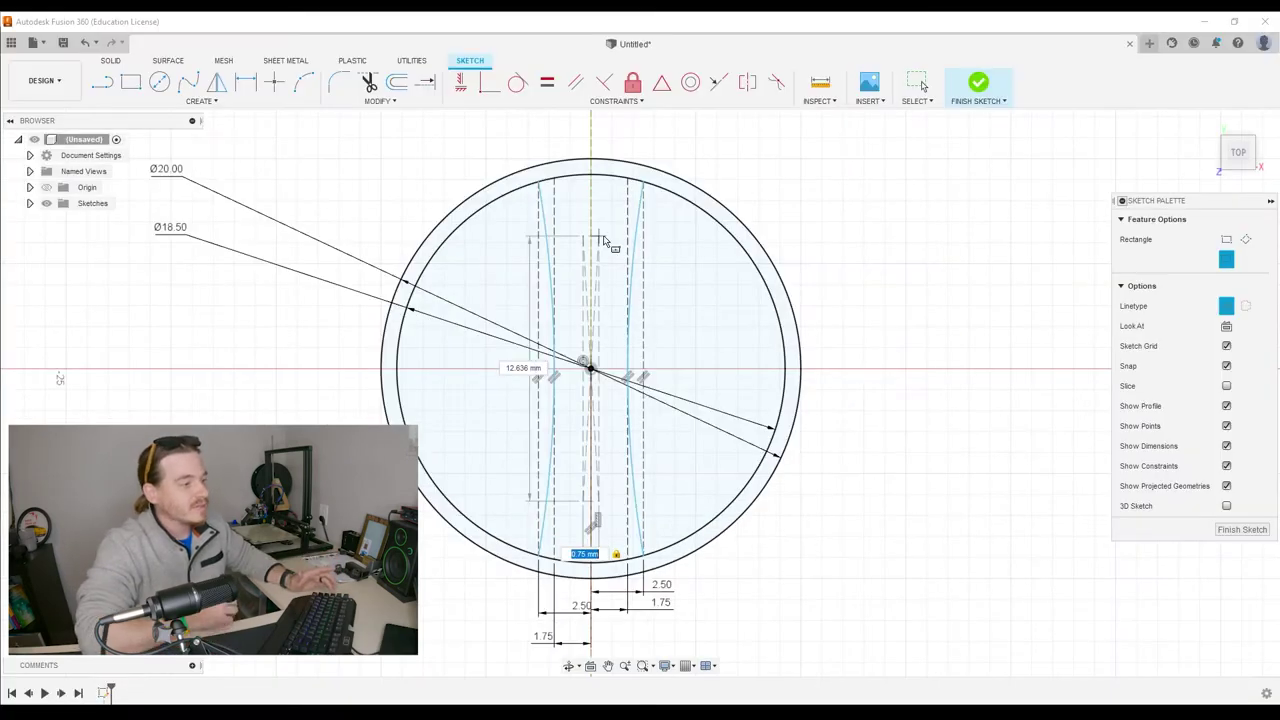
pyautogui.press('Return')
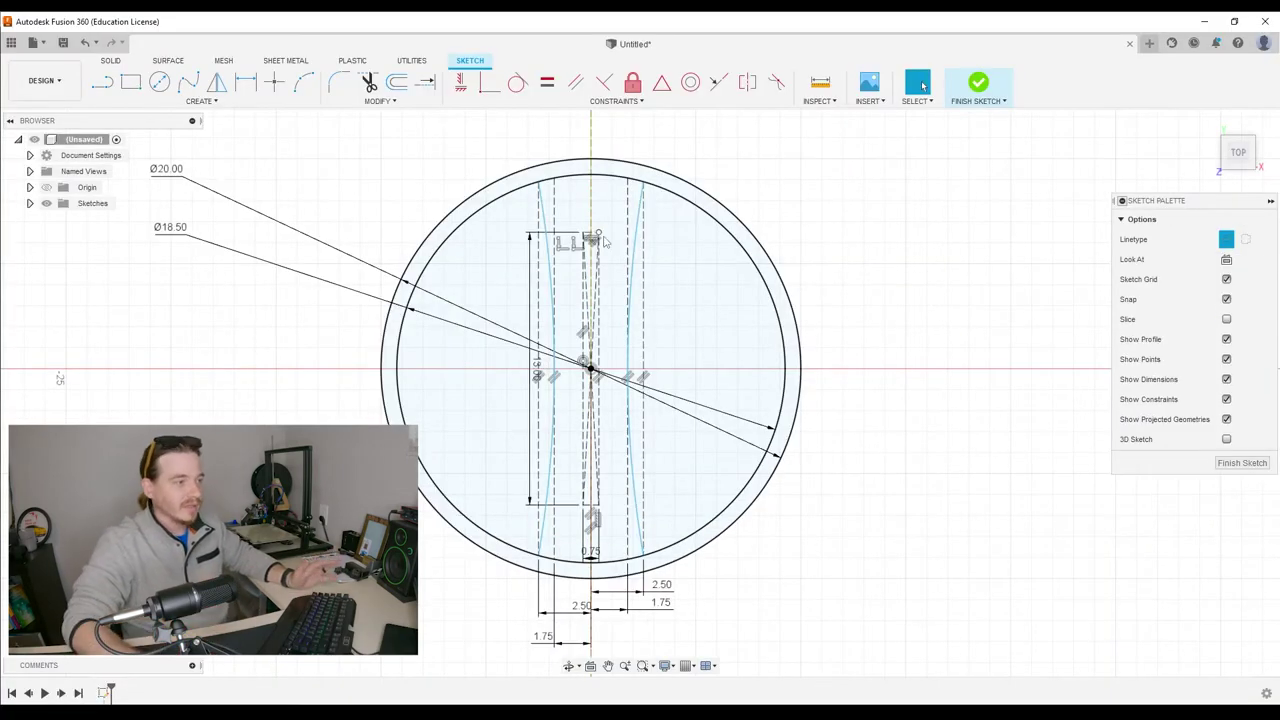
# Convert the narrow center rectangle's four sides from construction to normal lines and finish the sketch
pyautogui.scroll(2, 596, 236)
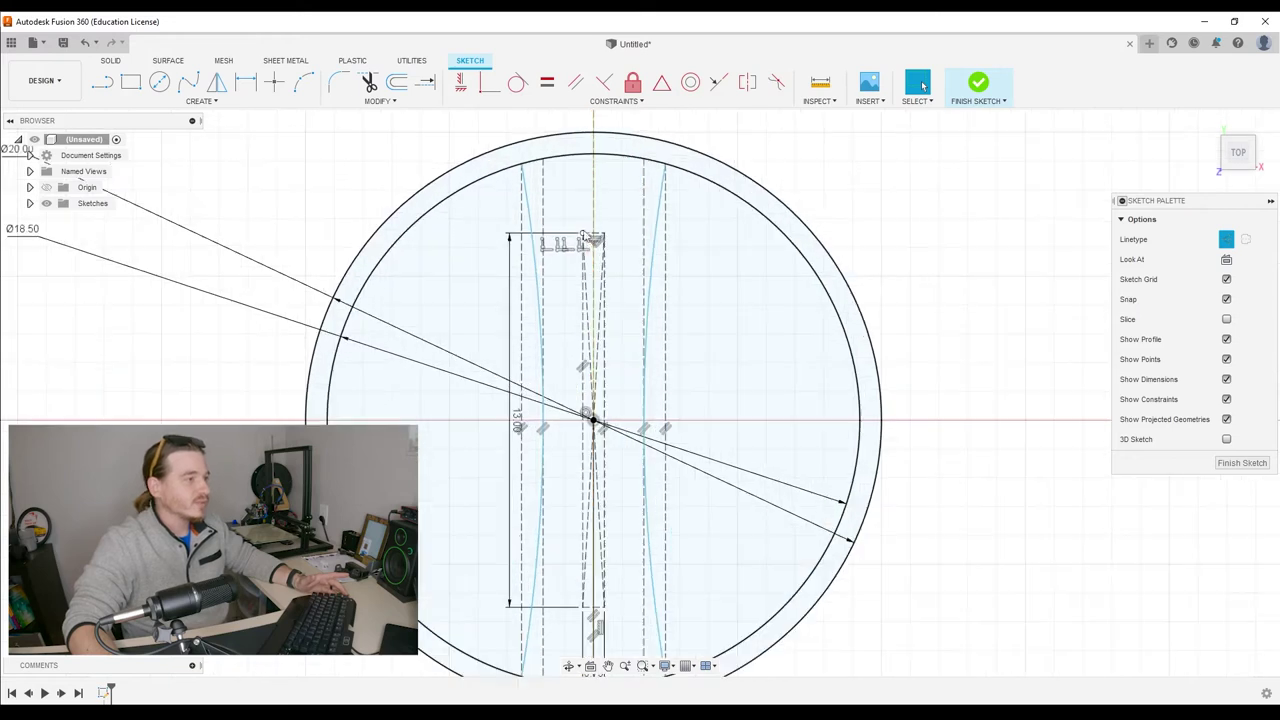
pyautogui.click(604, 292)
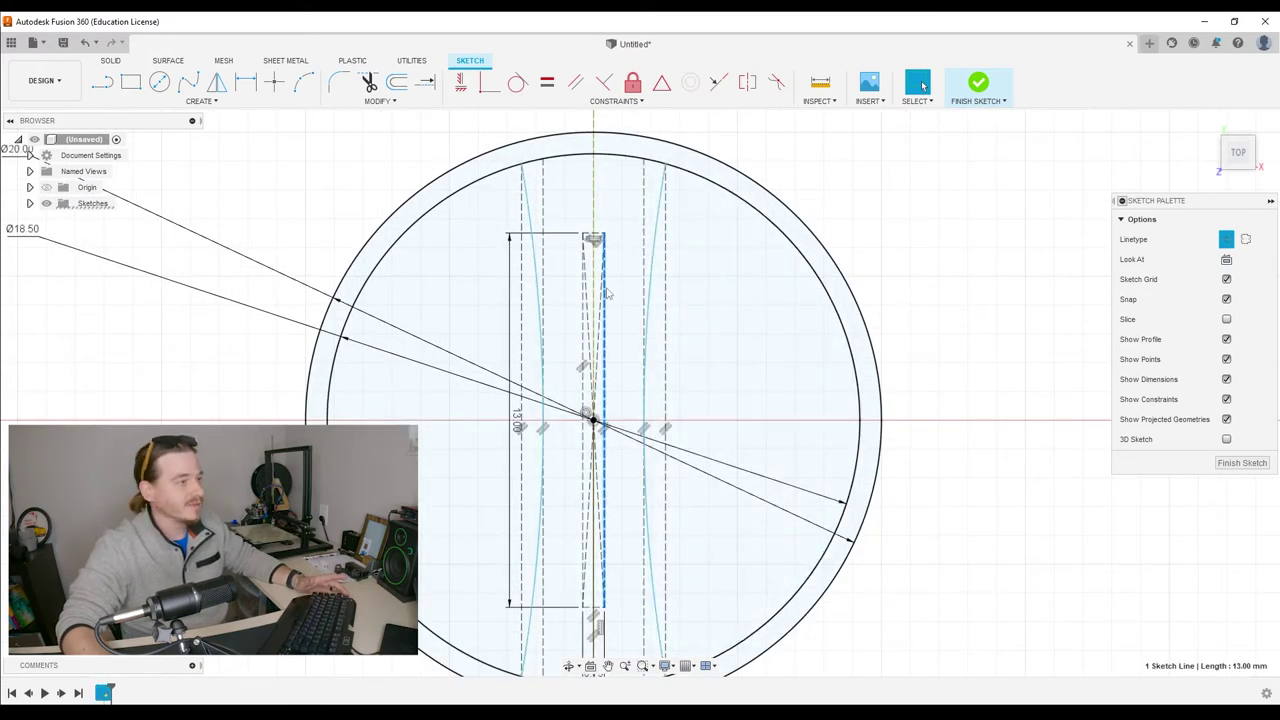
pyautogui.scroll(5, 591, 239)
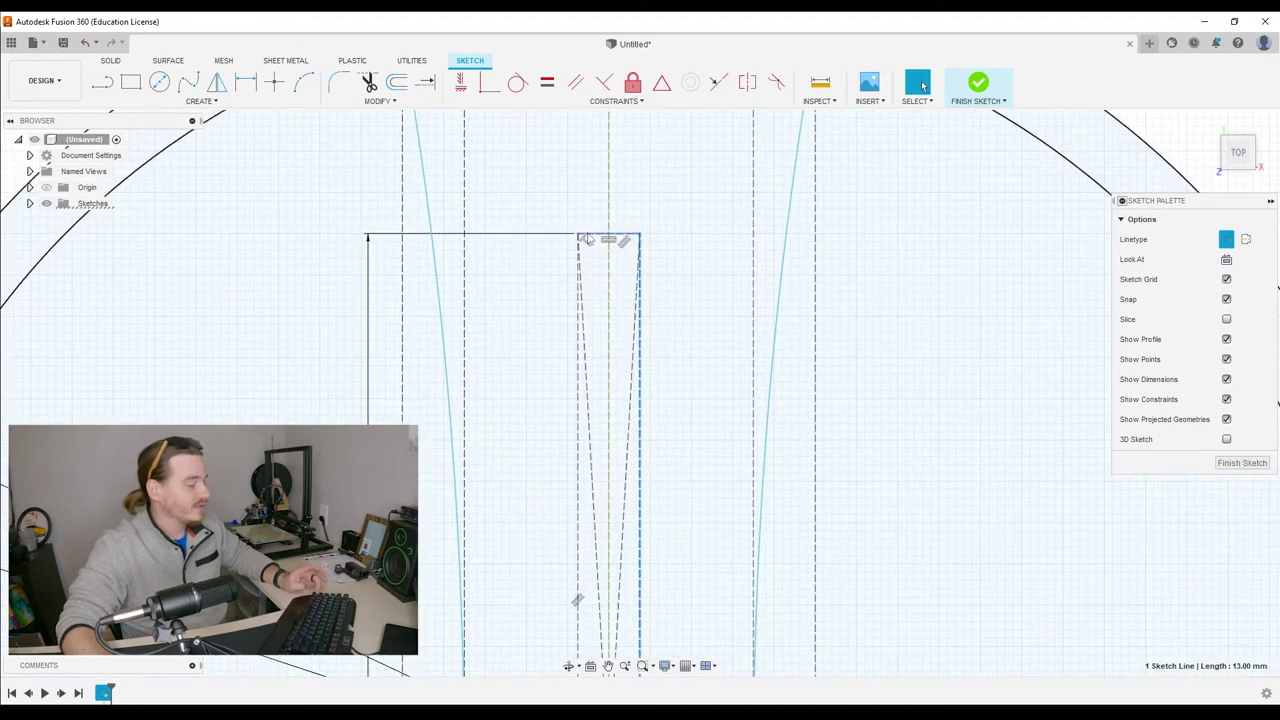
pyautogui.keyDown('shift'); pyautogui.click(580, 355); pyautogui.keyUp('shift')
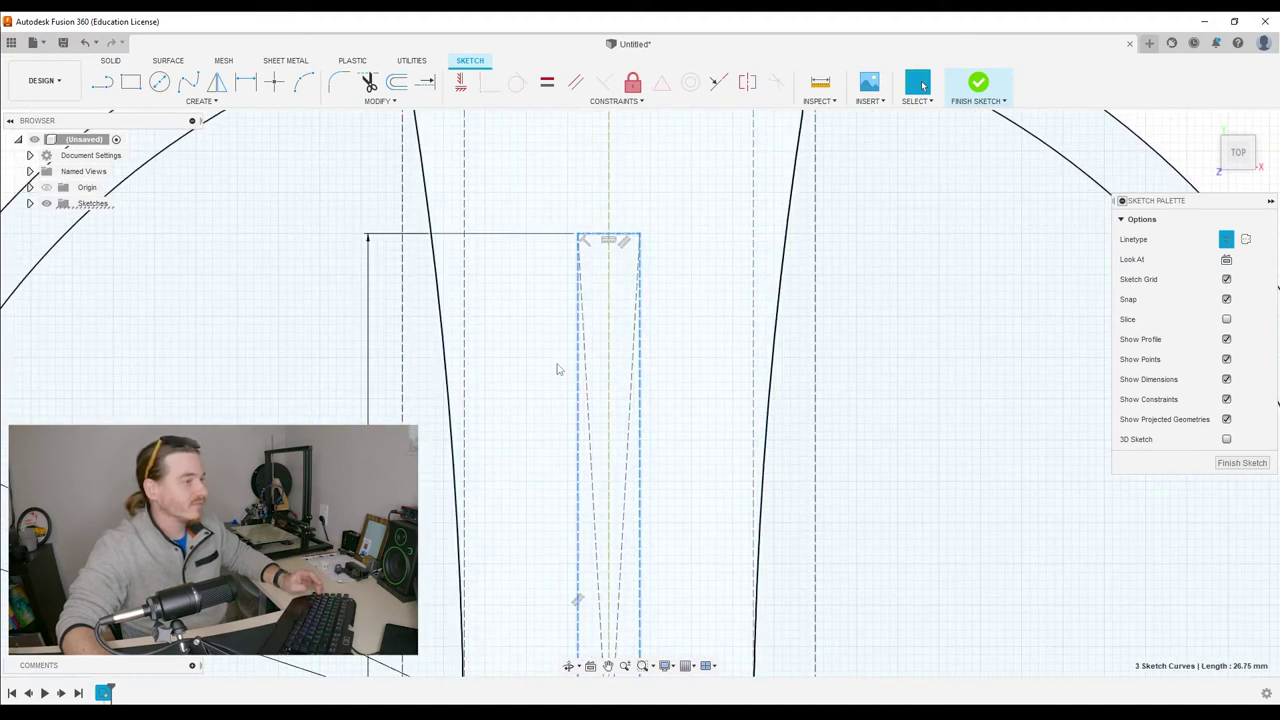
pyautogui.scroll(-4, 557, 366)
pyautogui.scroll(4, 563, 314)
pyautogui.scroll(-4, 529, 429)
pyautogui.scroll(4, 548, 455)
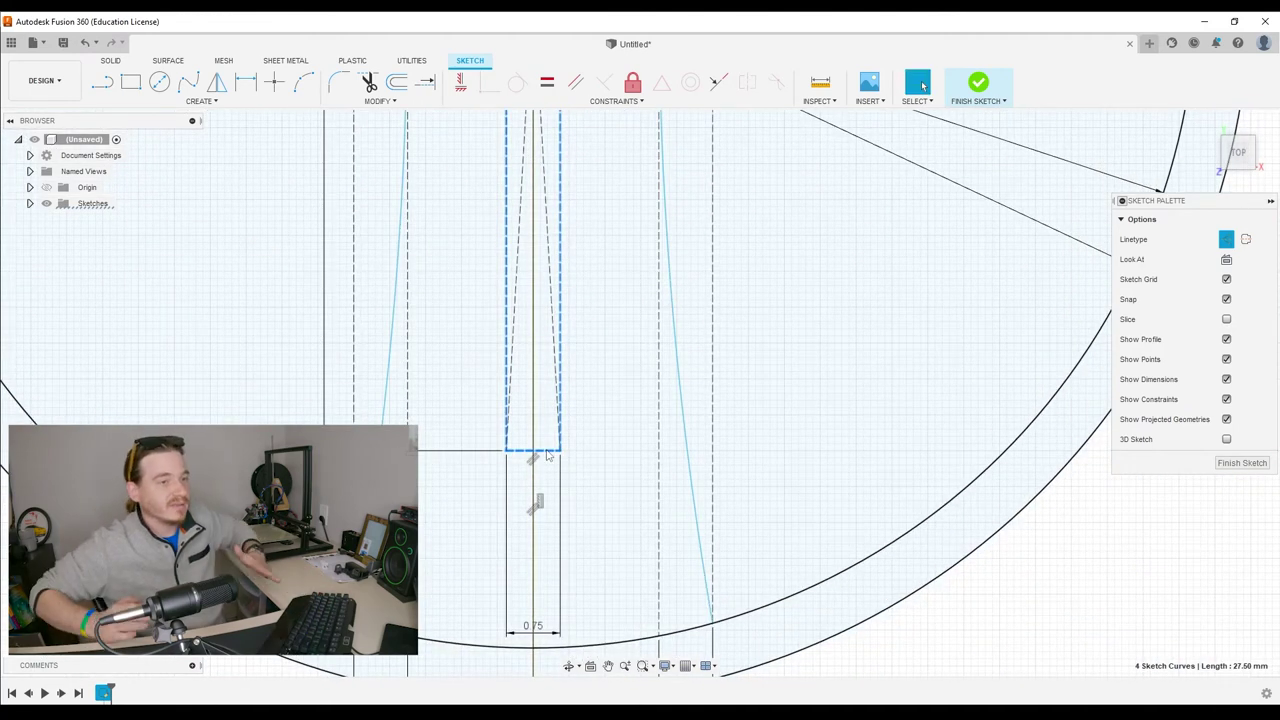
pyautogui.keyDown('shift'); pyautogui.click(659, 452); pyautogui.keyUp('shift')
pyautogui.click(1226, 239)
pyautogui.press('F6')
pyautogui.hotkey('ctrl', 'z')
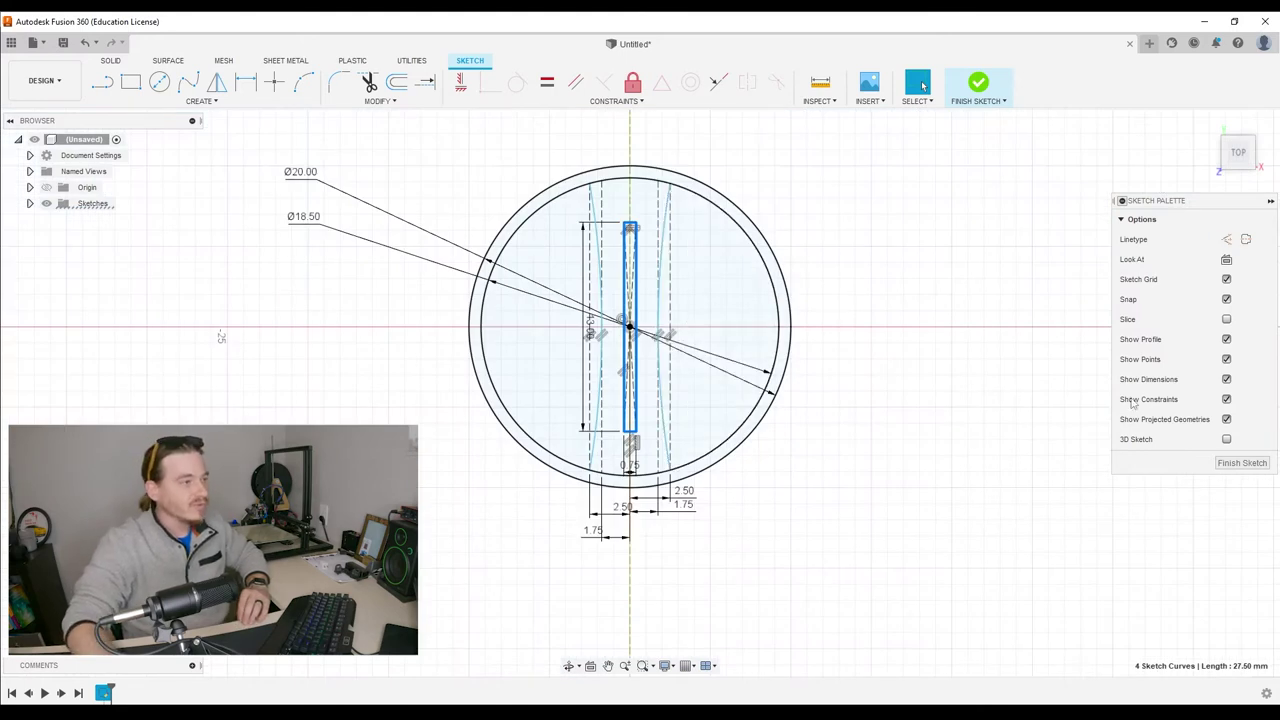
pyautogui.click(1237, 465)
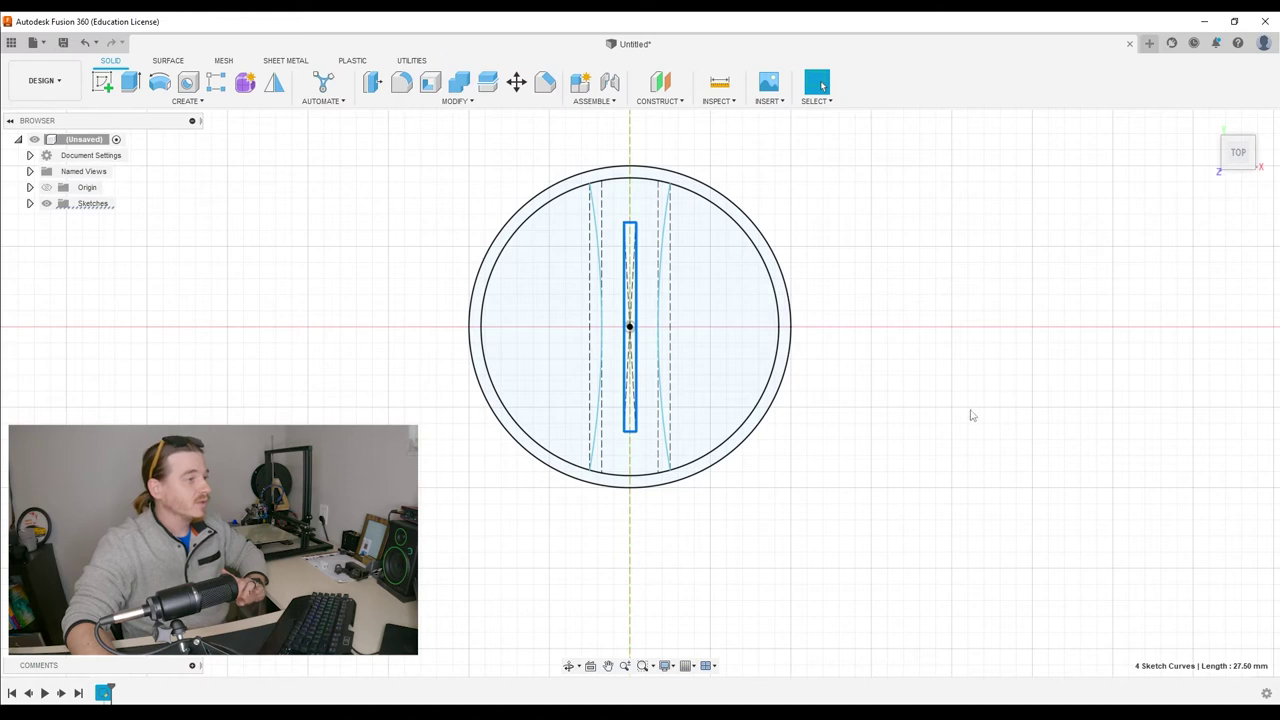
pyautogui.click(868, 418)
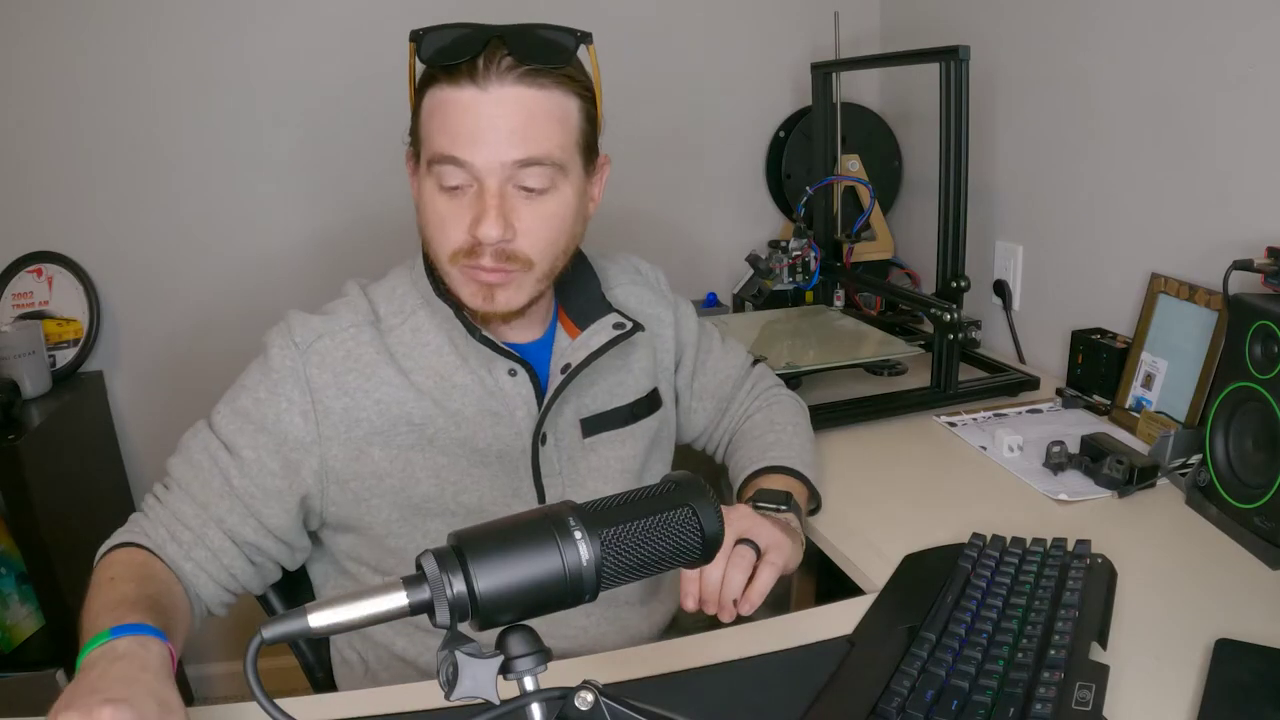
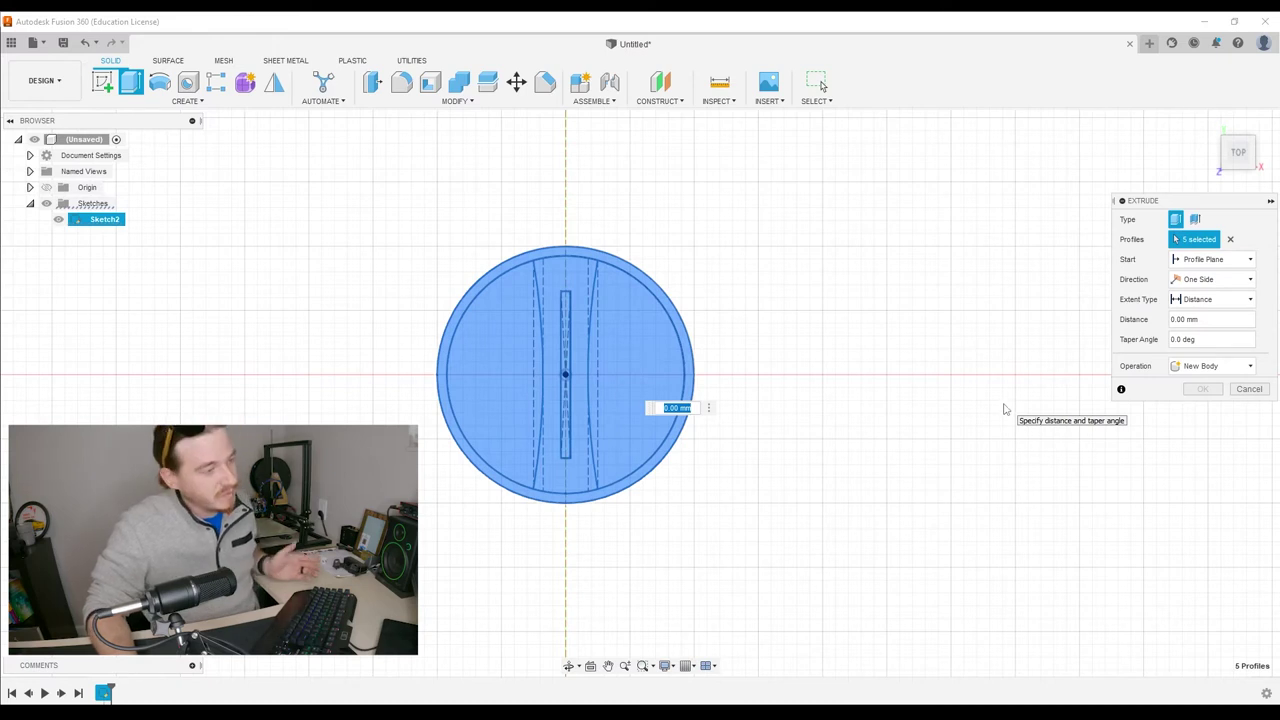
# Extrude all five profiles of the knob sketch upward 7.15 mm as a new body
pyautogui.moveTo(1238, 152)
pyautogui.mouseDown()
pyautogui.moveTo(1242, 112)
pyautogui.moveTo(1240, 124)
pyautogui.mouseUp()
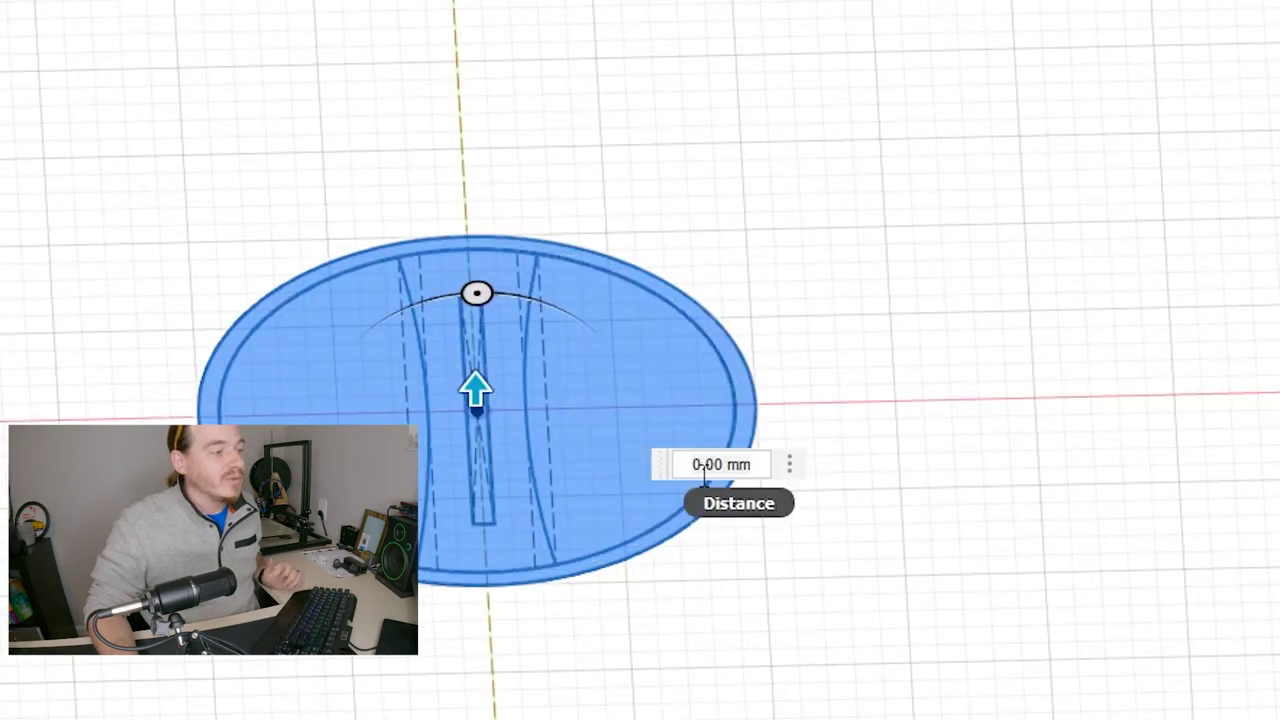
pyautogui.doubleClick(707, 464)
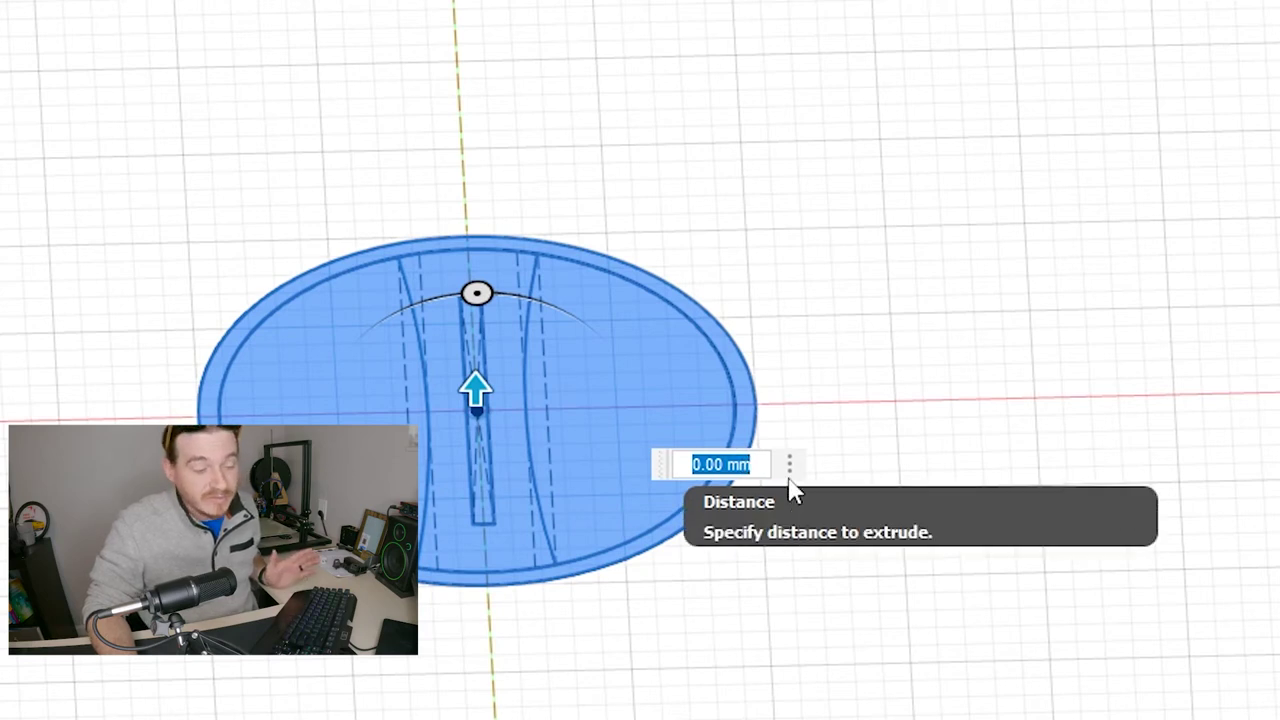
pyautogui.write('17.15')
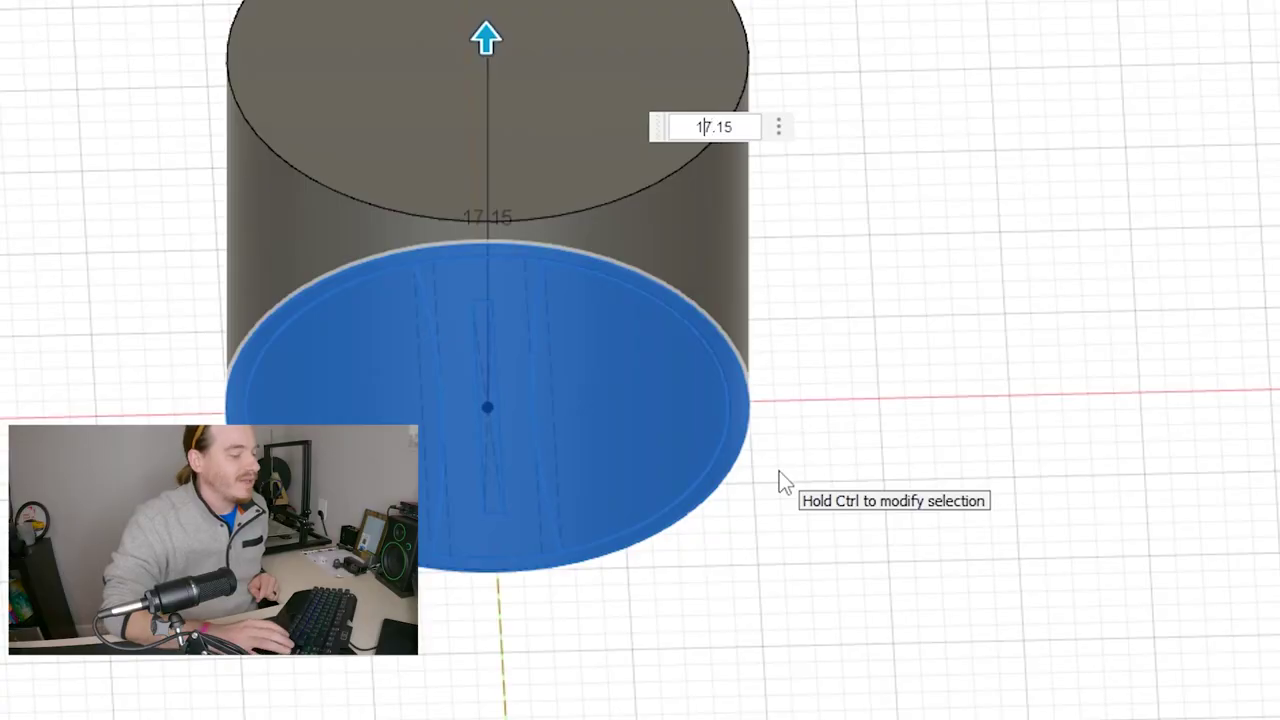
pyautogui.press('BackSpace')
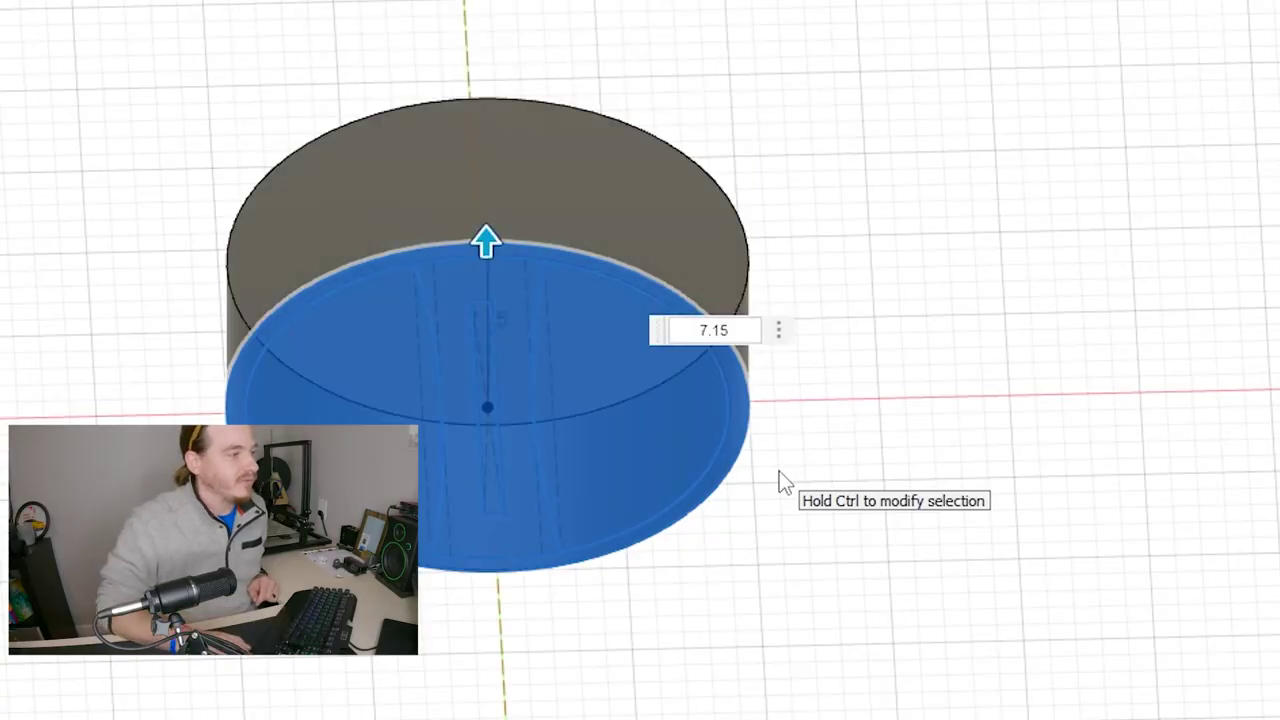
pyautogui.press('Return')
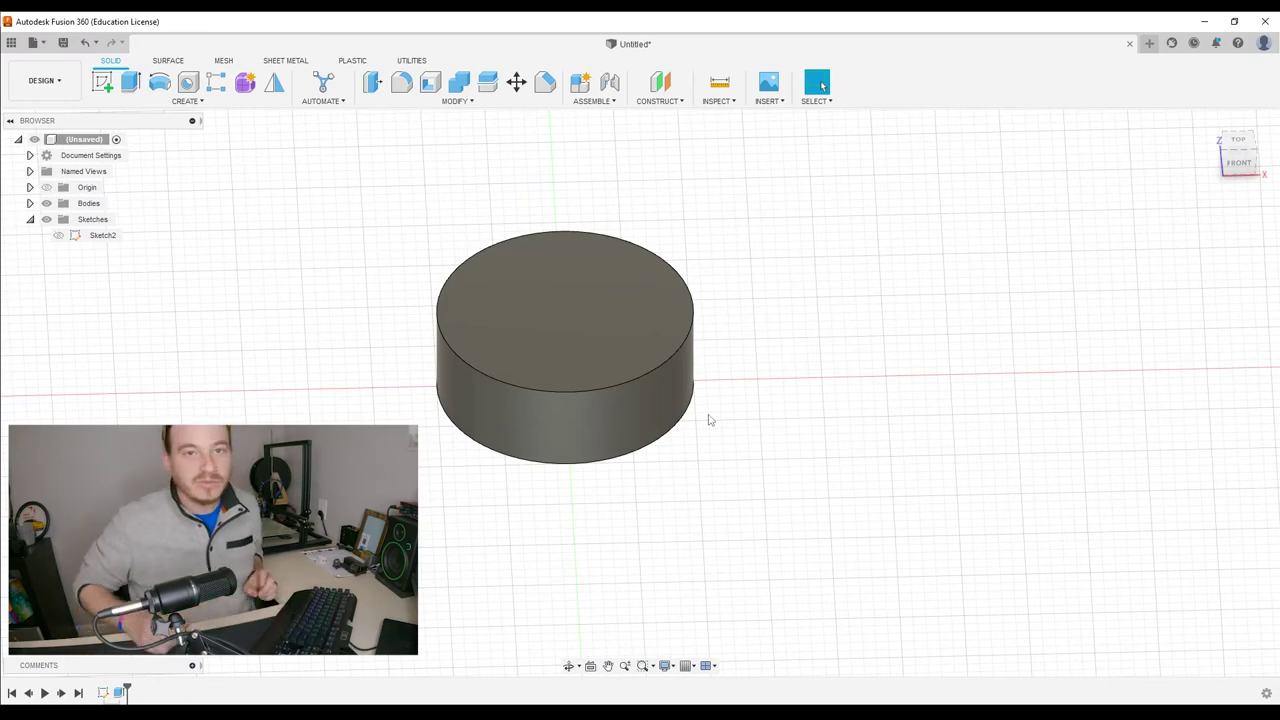
# Turn the visibility of the knob sketch back on beneath the extruded body
pyautogui.scroll(2, 684, 369)
pyautogui.scroll(-3, 800, 340)
pyautogui.keyDown('shift'); pyautogui.moveTo(800, 340); pyautogui.dragTo(833, 367, button='middle'); pyautogui.keyUp('shift')
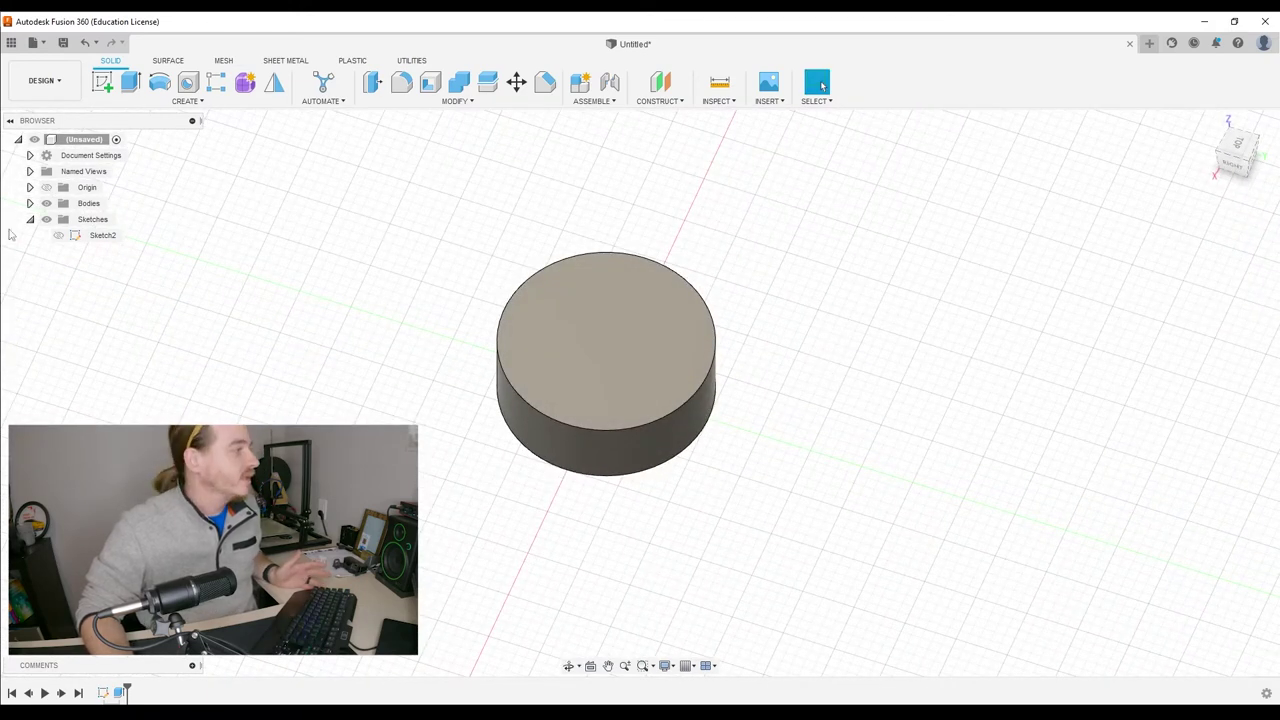
pyautogui.click(64, 238)
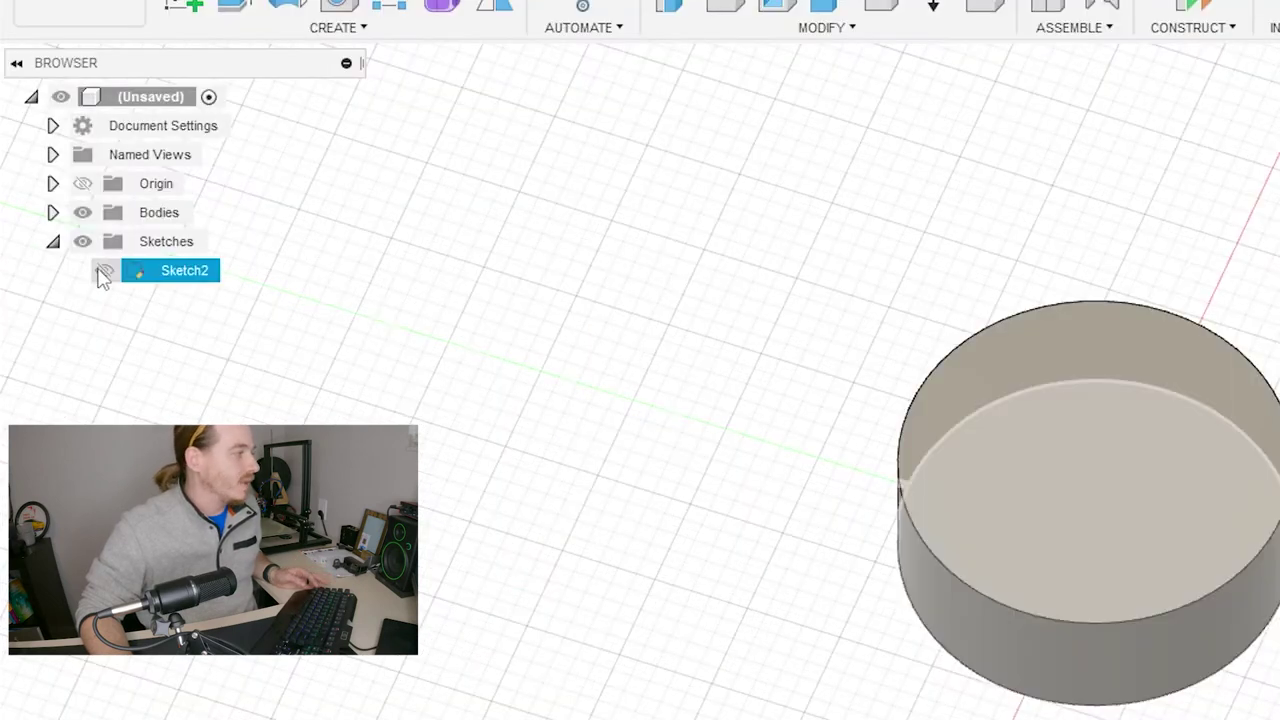
pyautogui.click(125, 276)
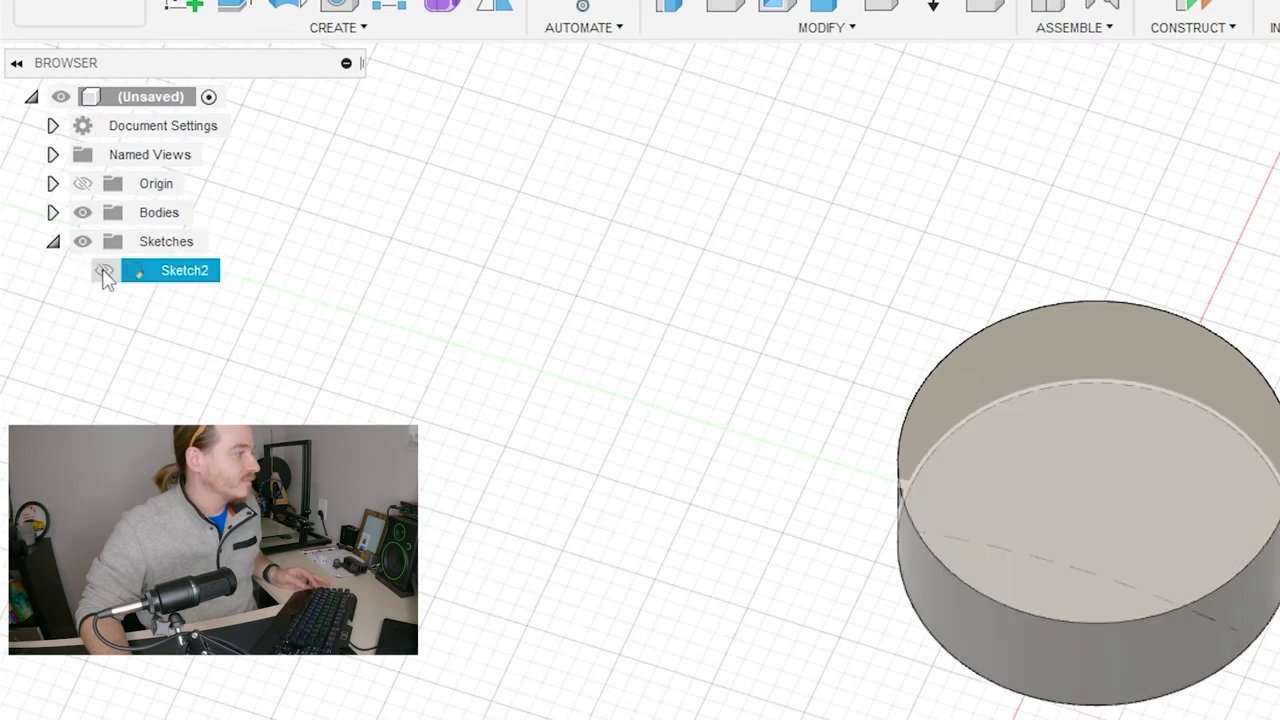
pyautogui.click(106, 274)
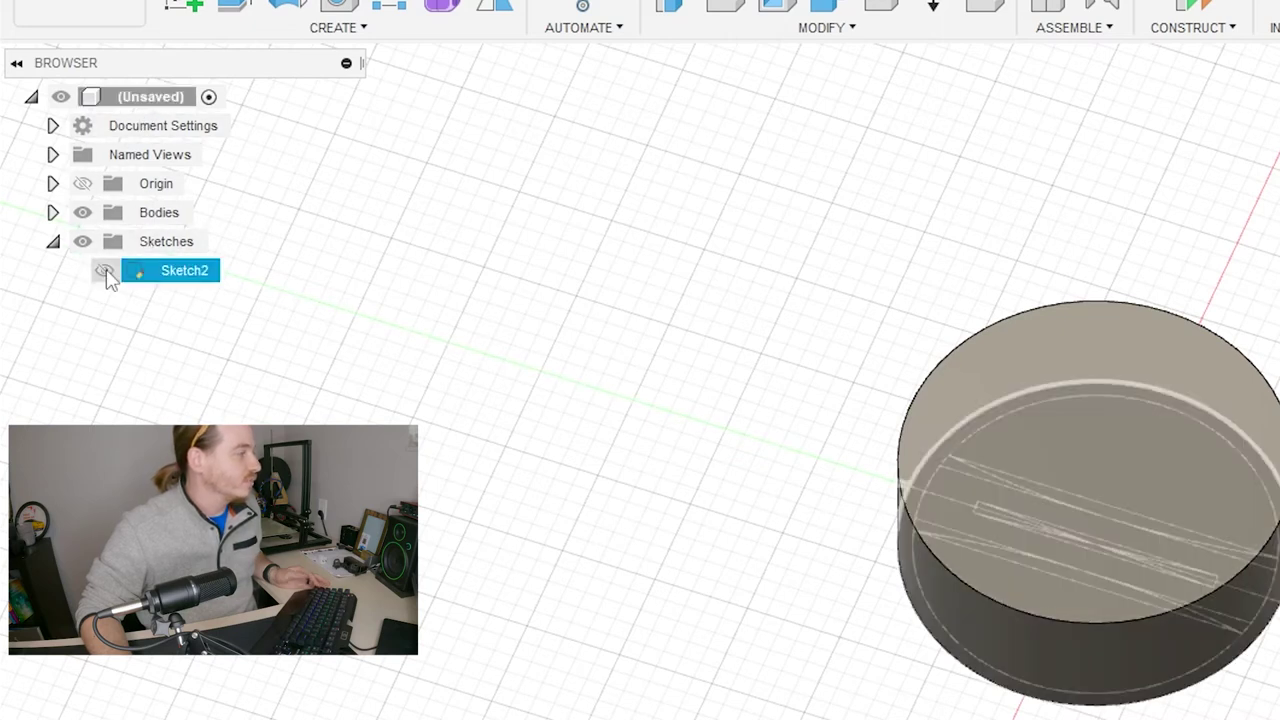
pyautogui.click(105, 272)
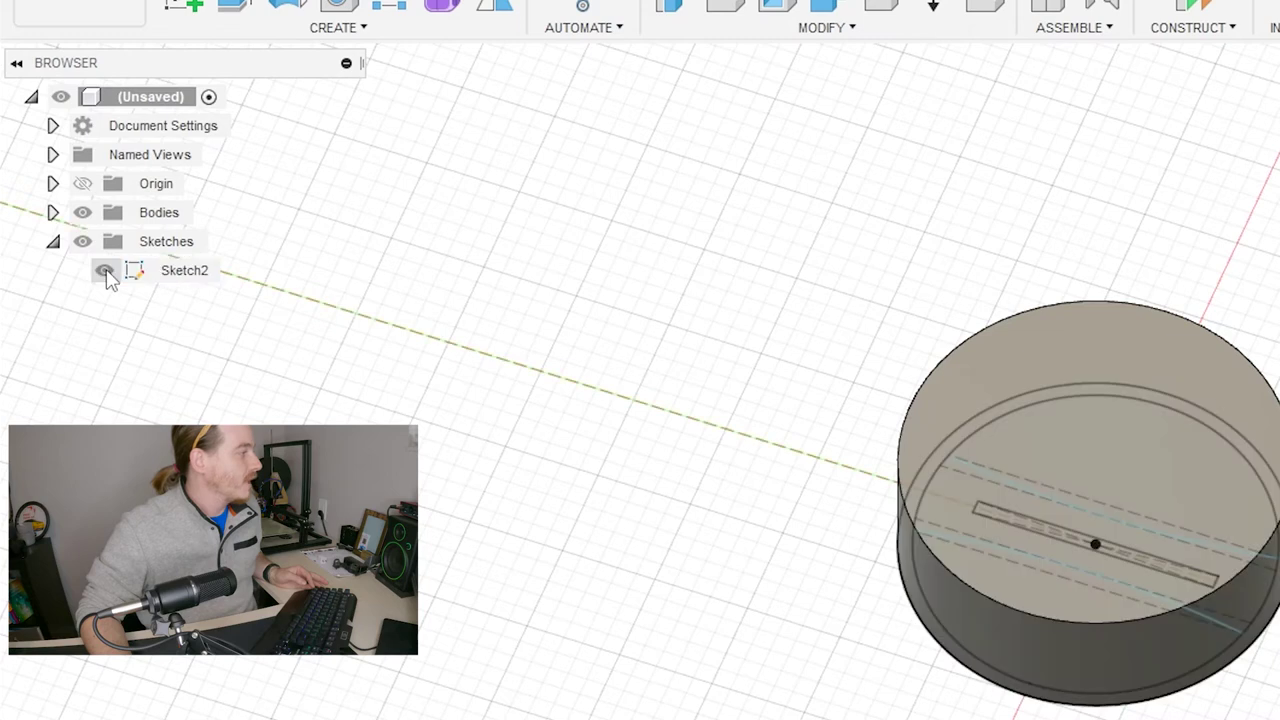
pyautogui.scroll(3, 1097, 466)
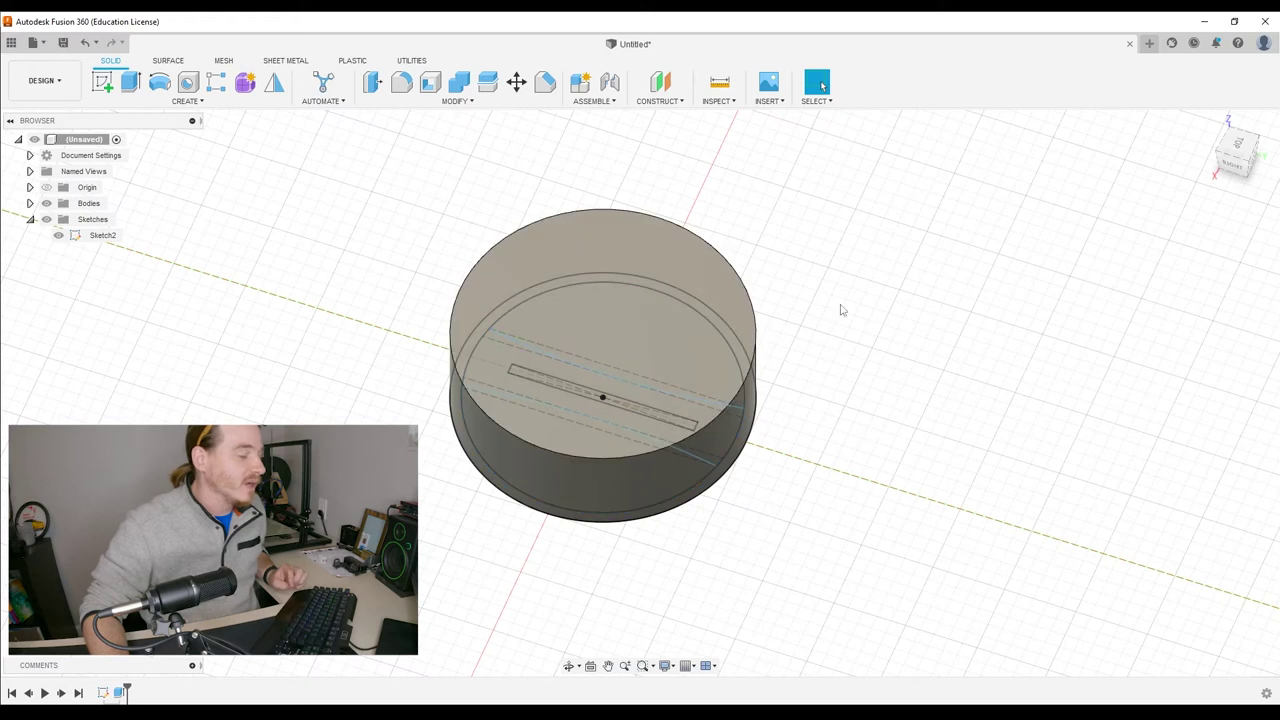
# Try cutting the two outer profiles beside the grip upward 19 mm through the knob body
pyautogui.click(609, 320)
pyautogui.keyDown('shift'); pyautogui.moveTo(609, 320); pyautogui.dragTo(625, 372, button='middle'); pyautogui.keyUp('shift')
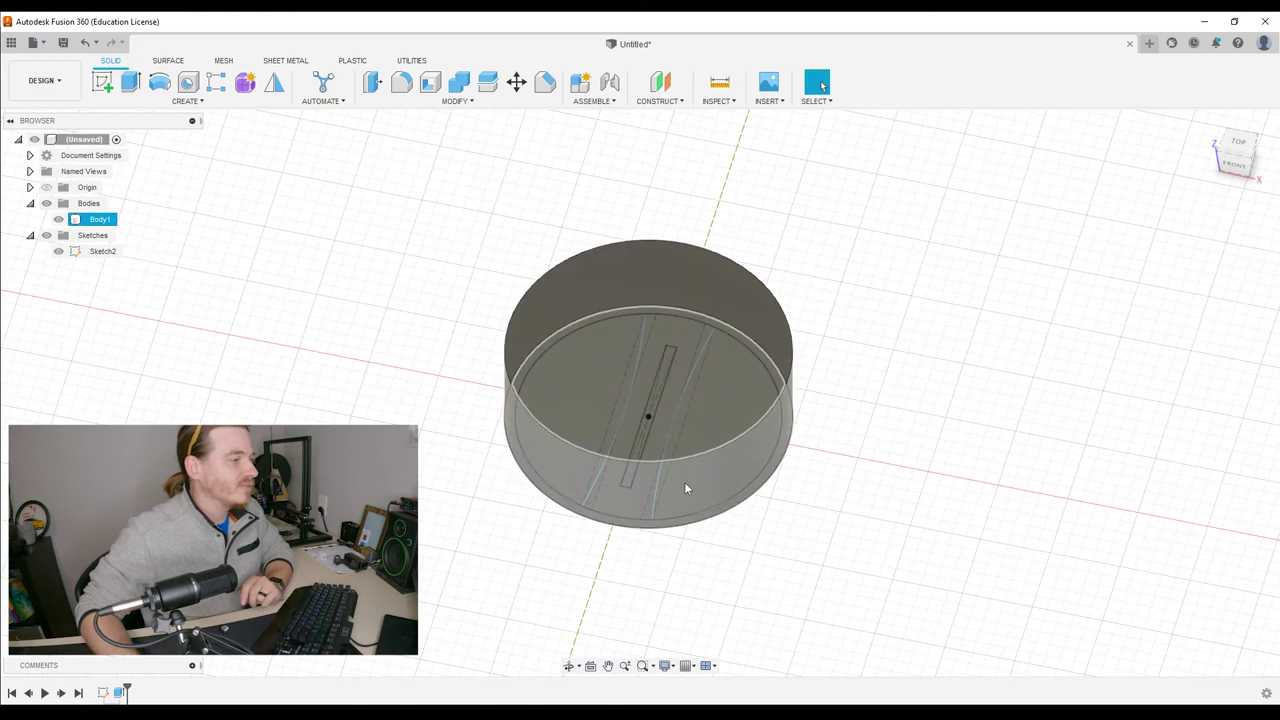
pyautogui.click(134, 88)
pyautogui.keyDown('shift'); pyautogui.moveTo(854, 534); pyautogui.dragTo(742, 561, button='middle'); pyautogui.keyUp('shift')
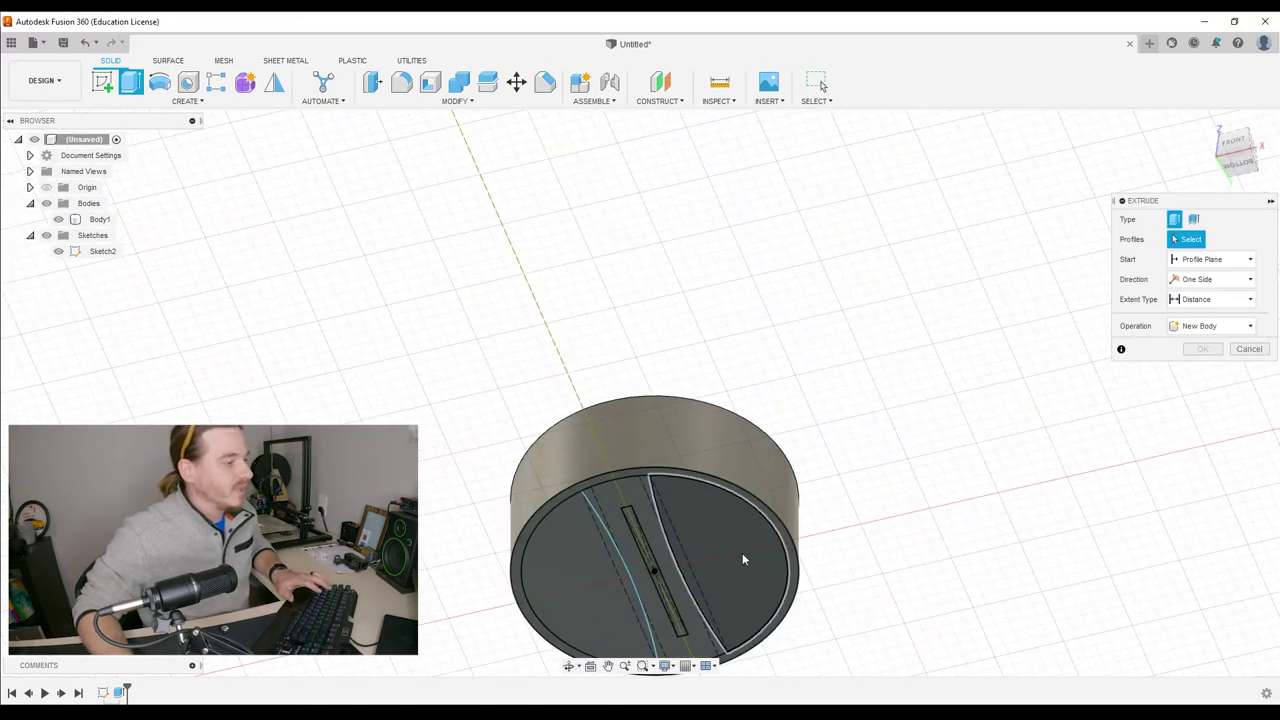
pyautogui.click(742, 561)
pyautogui.click(590, 582)
pyautogui.keyDown('shift'); pyautogui.moveTo(590, 582); pyautogui.dragTo(565, 460, button='middle'); pyautogui.keyUp('shift')
pyautogui.moveTo(563, 460); pyautogui.dragTo(562, 193)
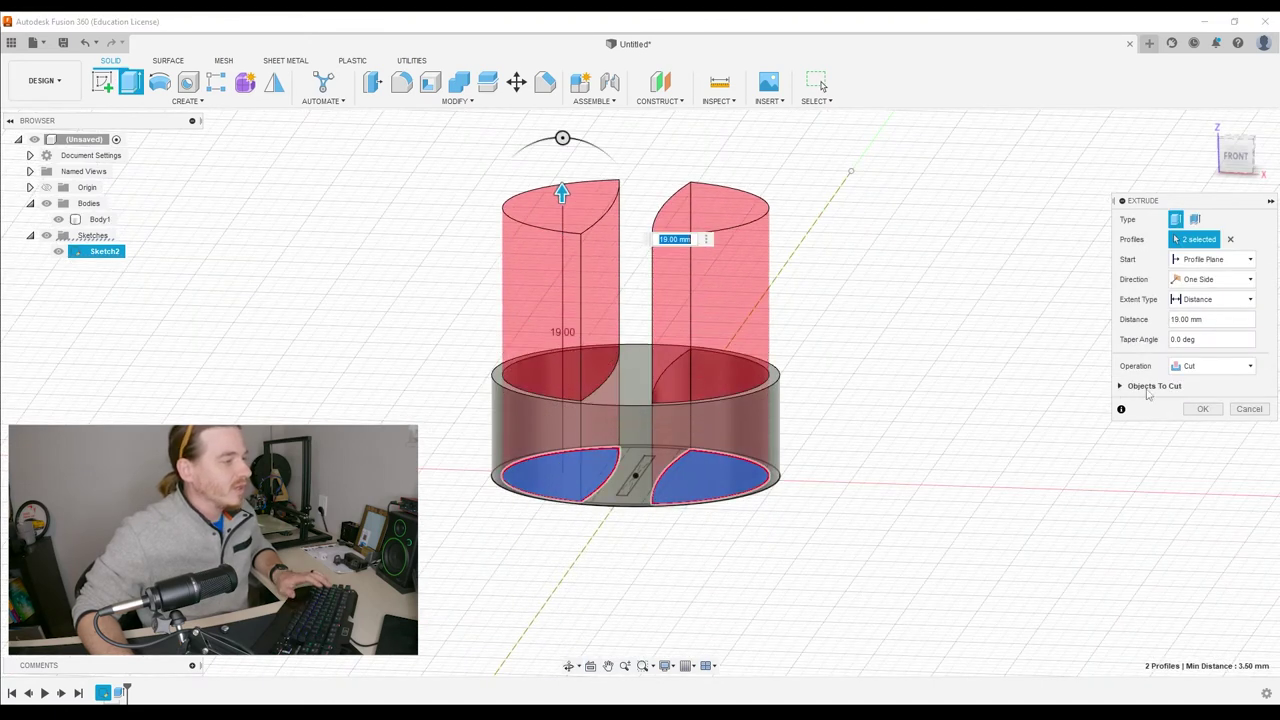
pyautogui.click(1203, 409)
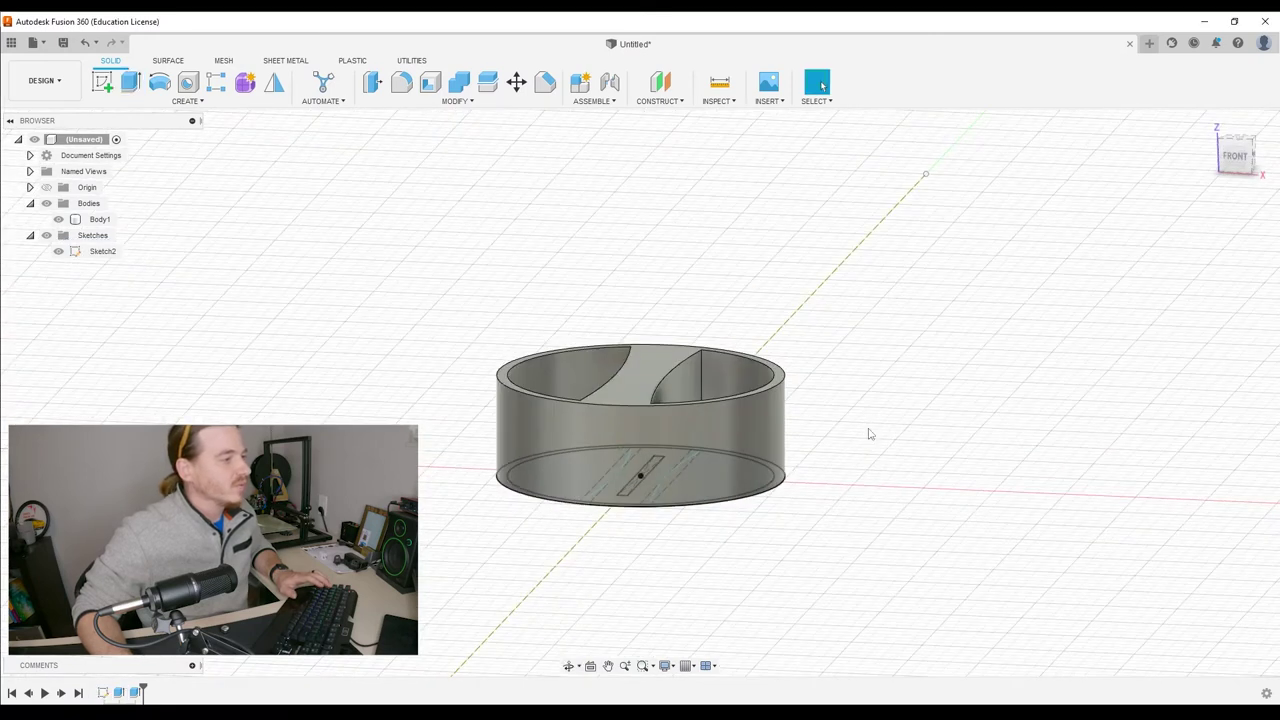
pyautogui.hotkey('ctrl', 'z')
# Undo the cut beside the grip and start a new sketch on the knob body's top face
pyautogui.keyDown('shift'); pyautogui.moveTo(814, 471); pyautogui.dragTo(462, 310, button='middle'); pyautogui.keyUp('shift')
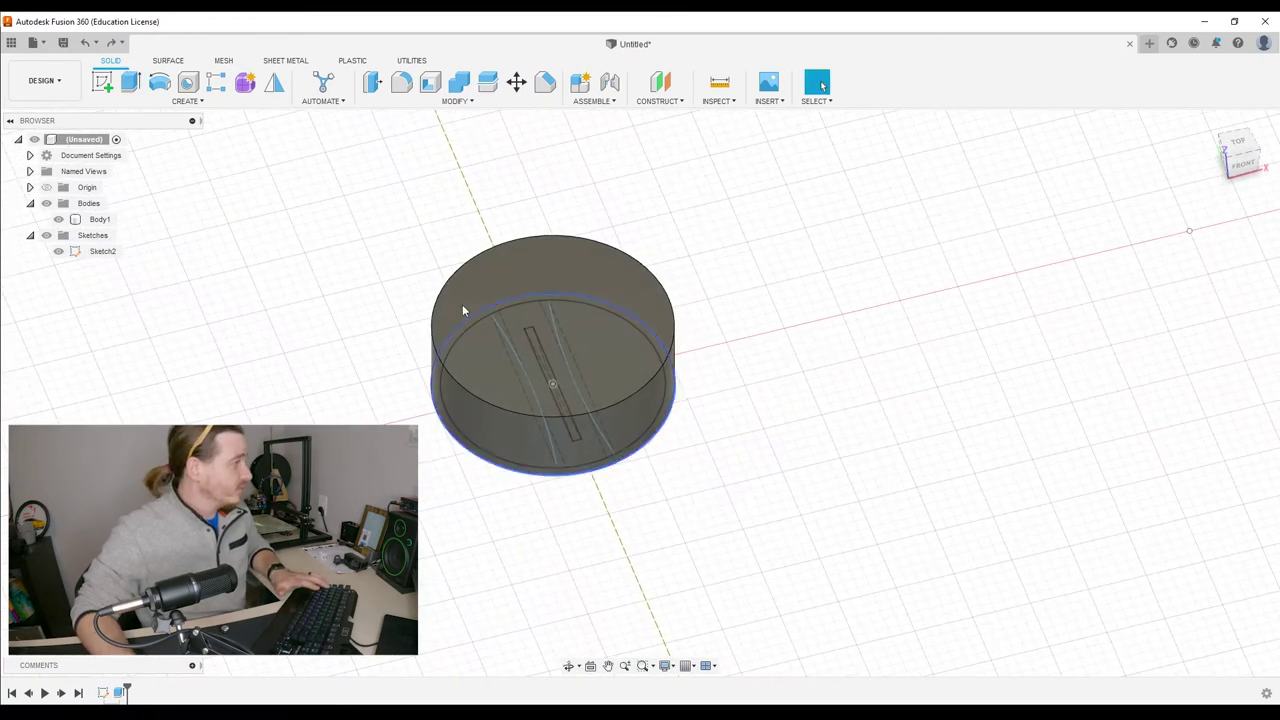
pyautogui.click(102, 83)
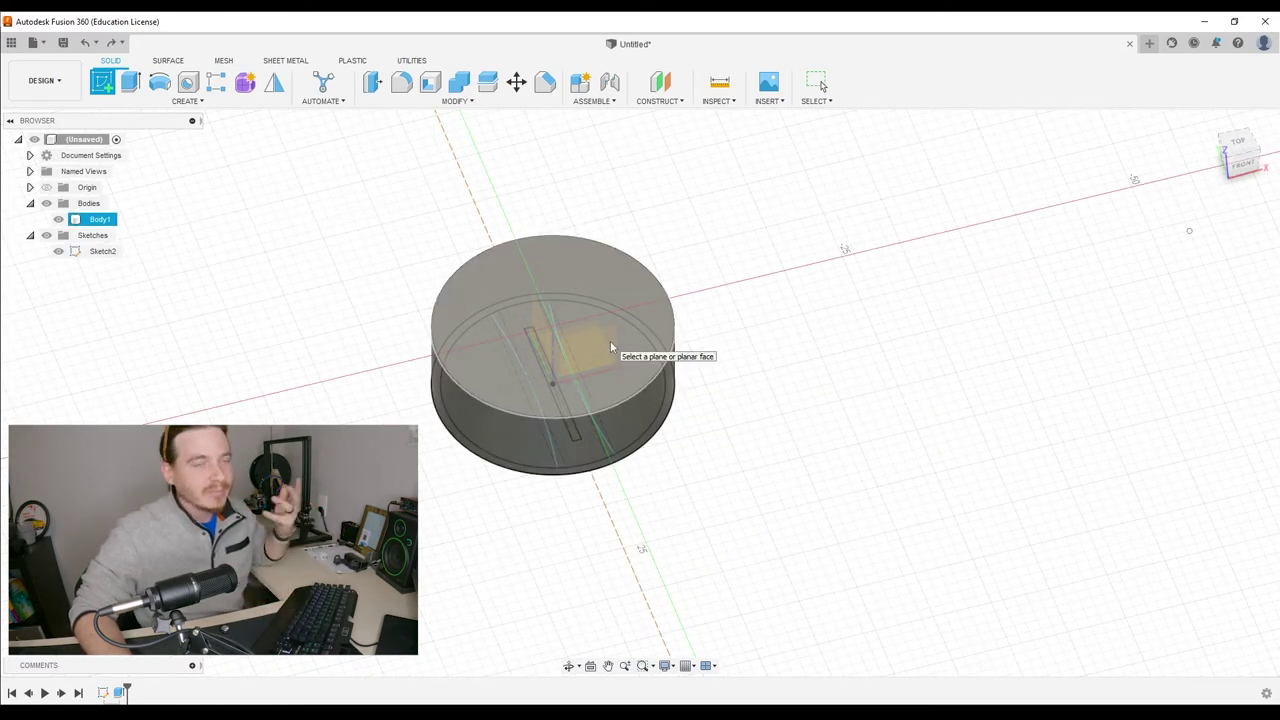
pyautogui.click(563, 268)
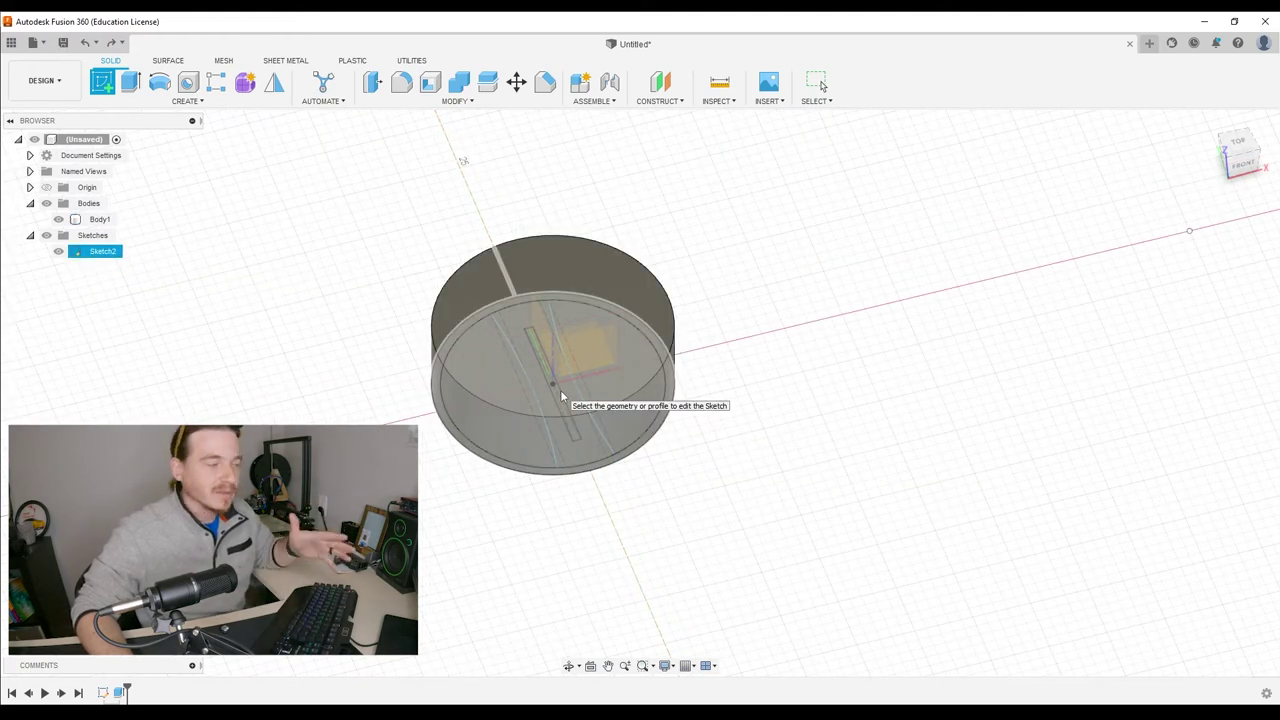
pyautogui.click(598, 285)
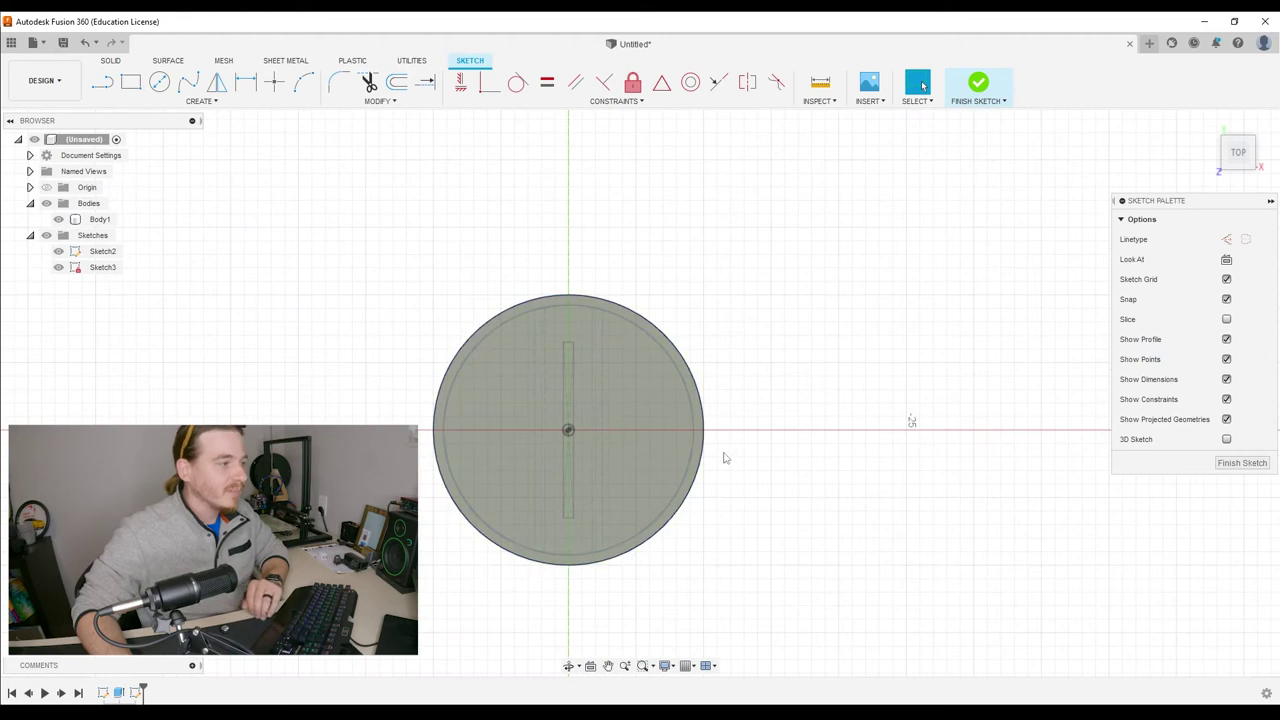
# Project the inner concentric circle of the first knob sketch onto the top-face sketch and finish the sketch
pyautogui.scroll(2, 727, 432)
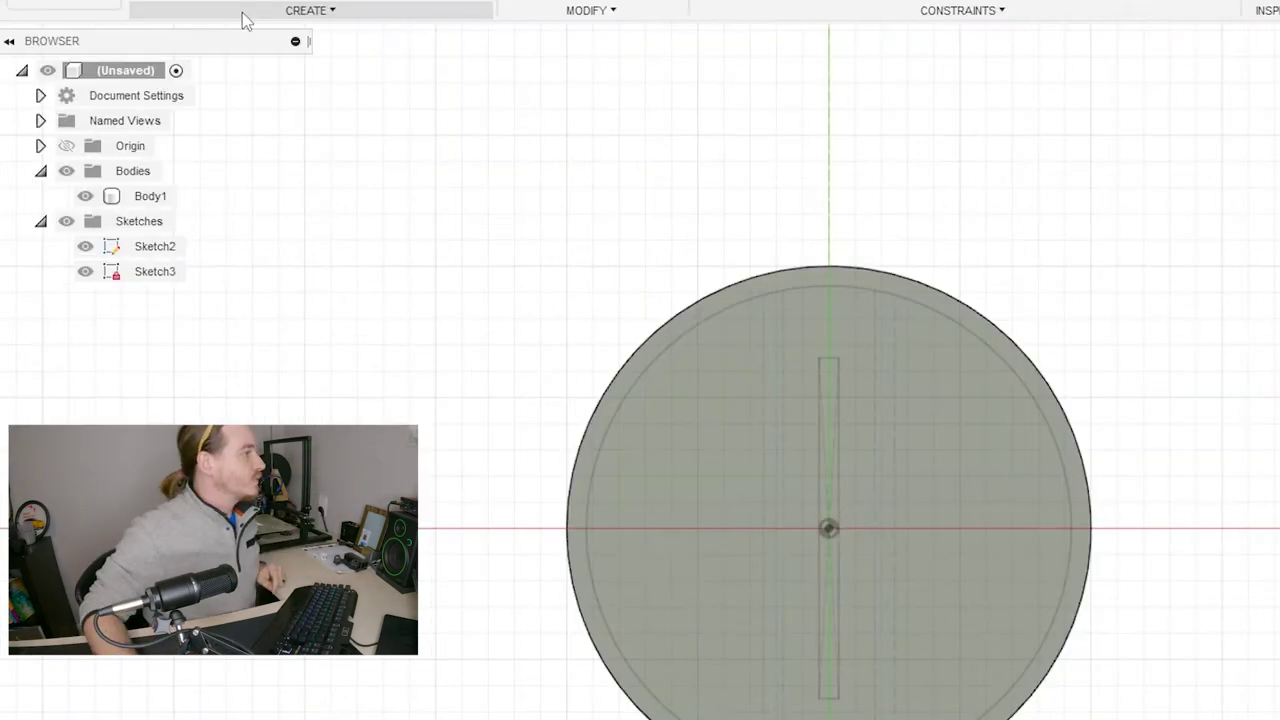
pyautogui.click(243, 14)
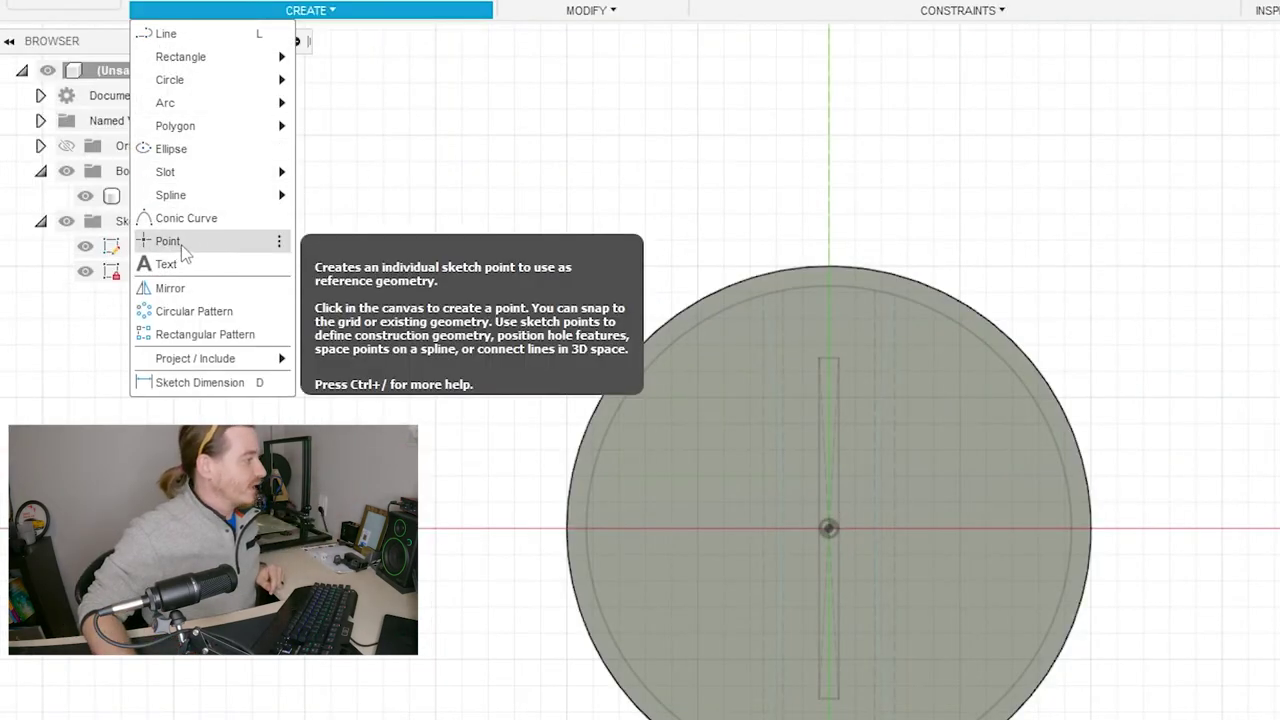
pyautogui.moveTo(198, 360)
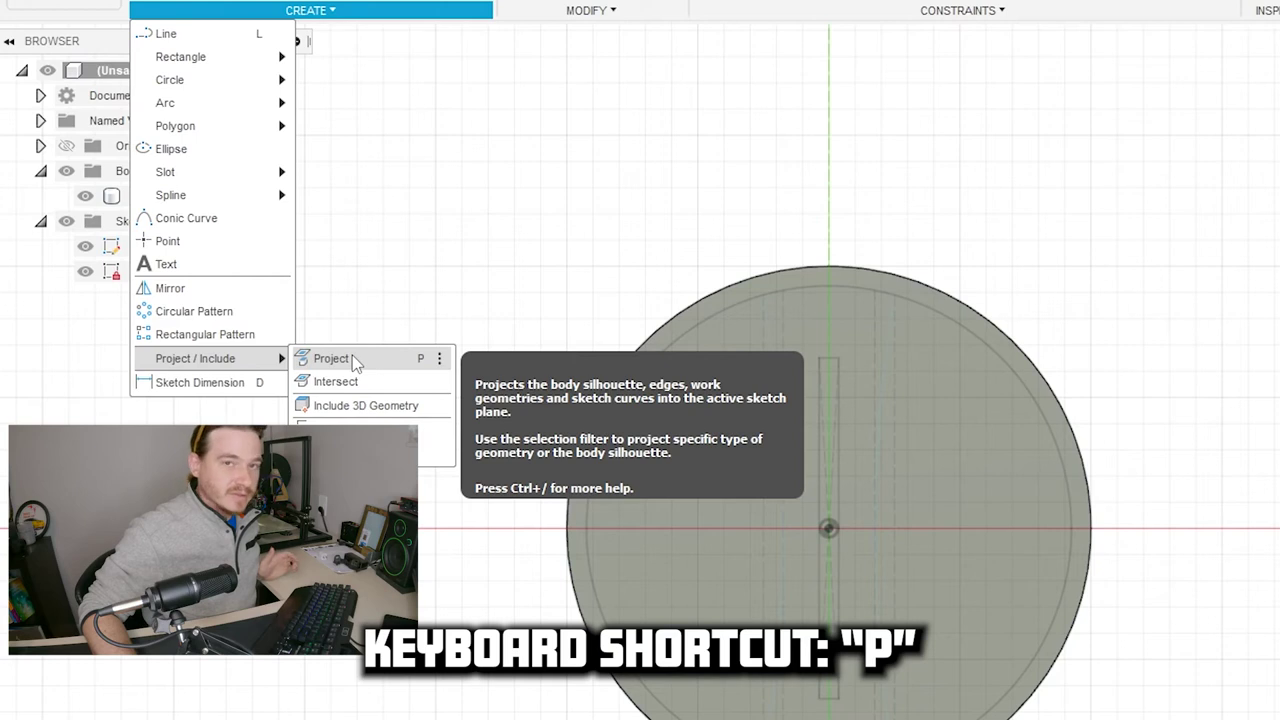
pyautogui.click(352, 357)
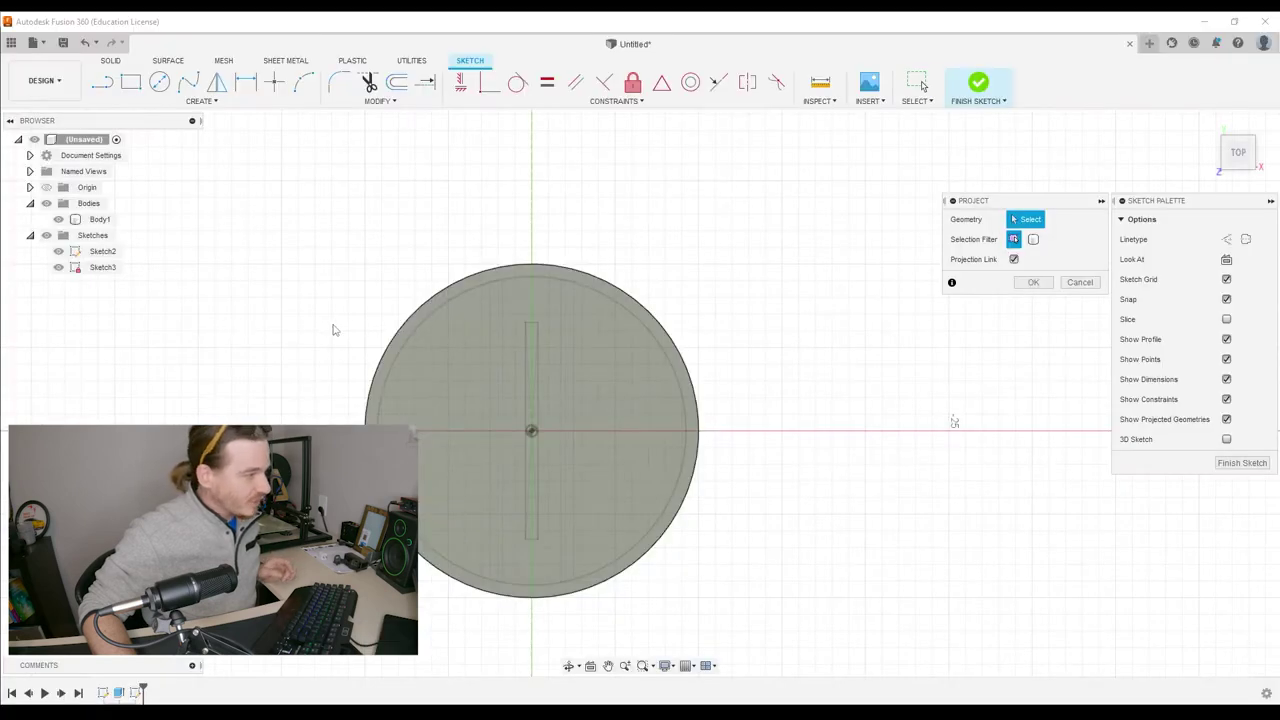
pyautogui.click(442, 309)
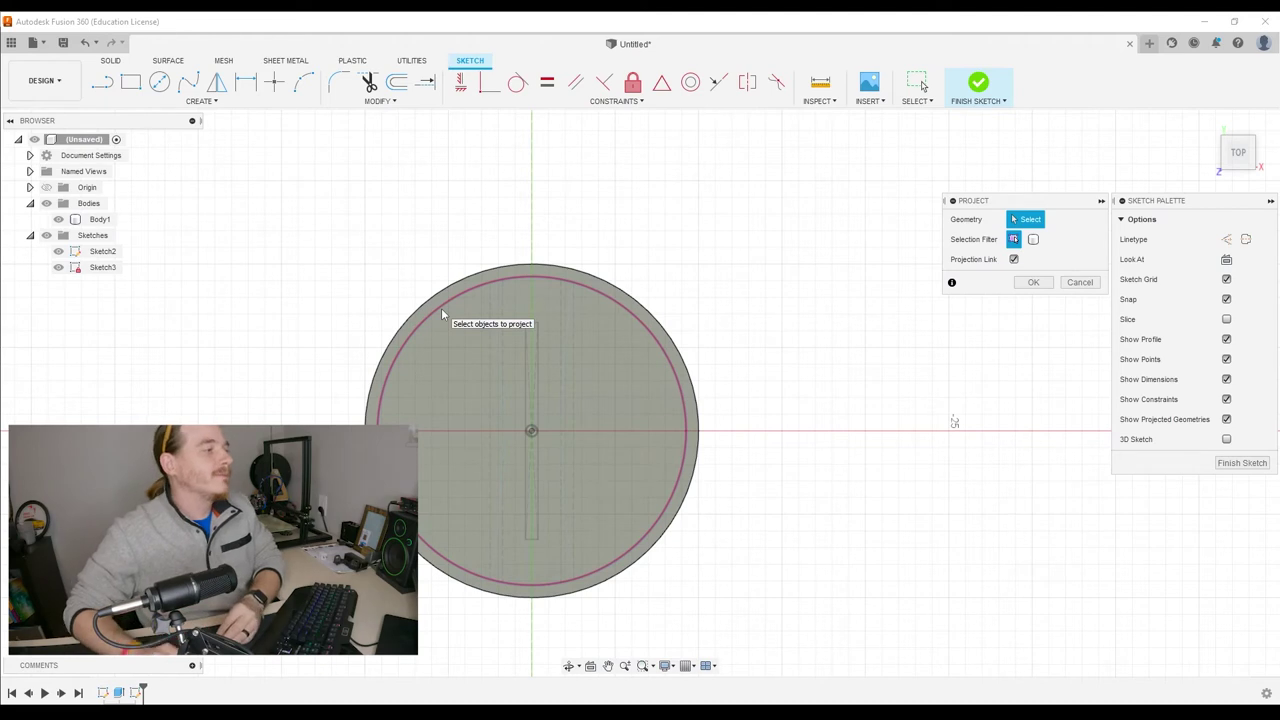
pyautogui.click(449, 292)
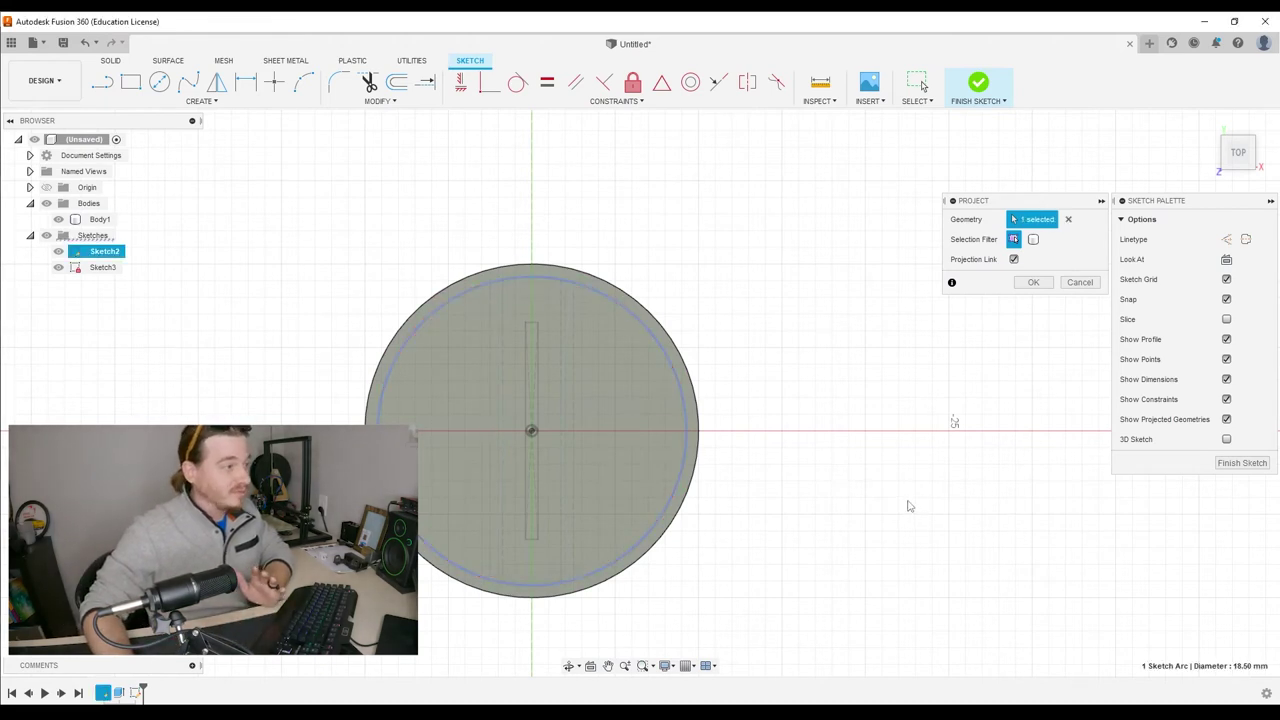
pyautogui.click(1028, 284)
pyautogui.click(1241, 463)
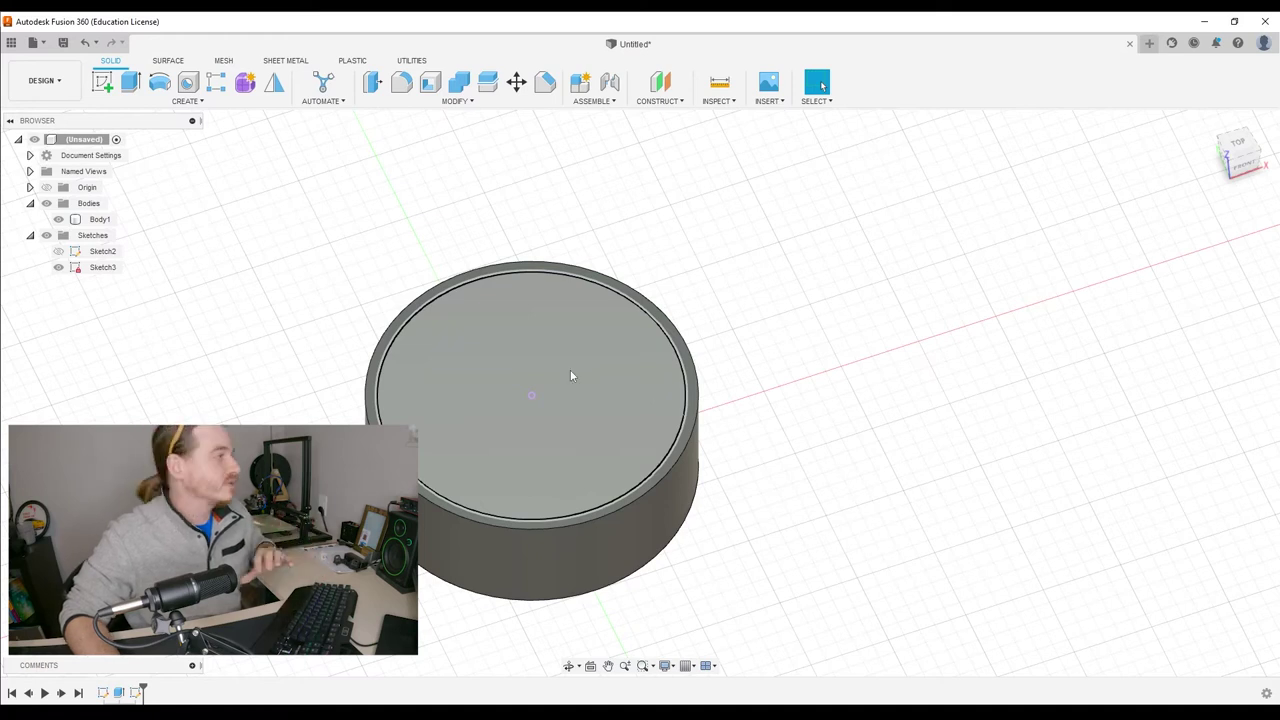
# Extrude the projected circle's inner profile downward as a cut, recessing the knob body's top inside a thin rim
pyautogui.click(131, 84)
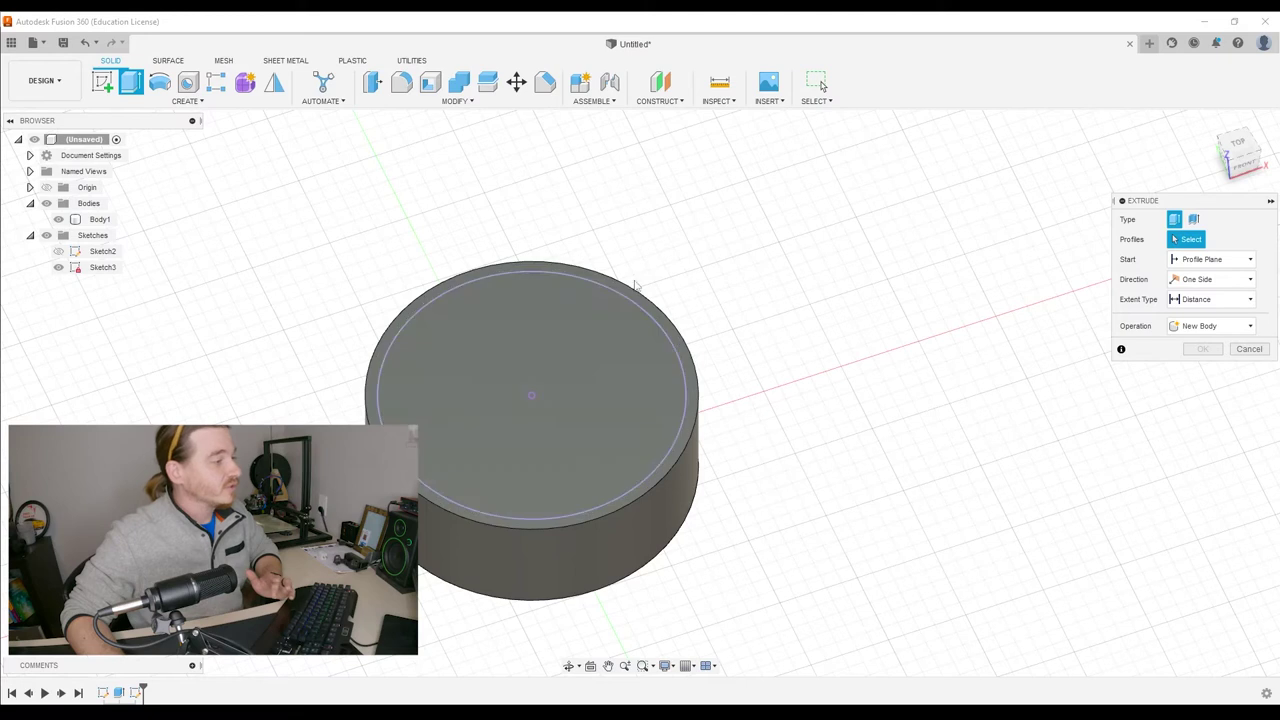
pyautogui.click(559, 362)
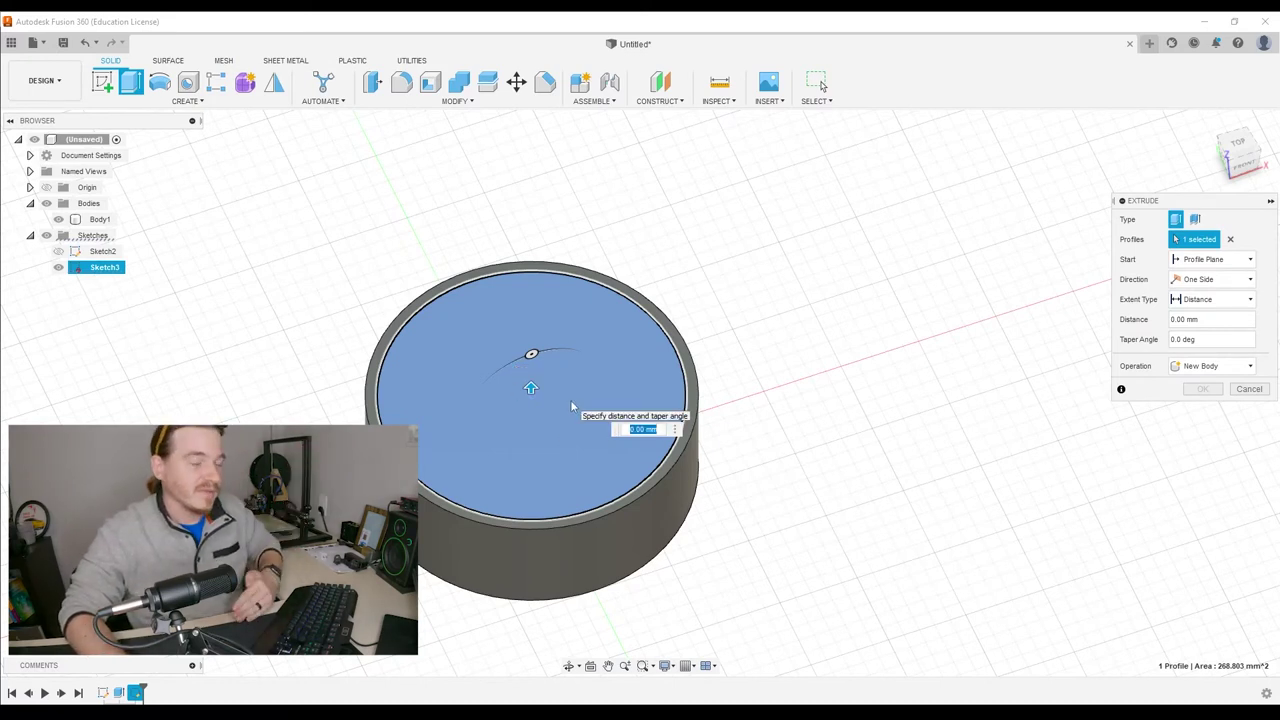
pyautogui.moveTo(531, 386); pyautogui.dragTo(531, 219)
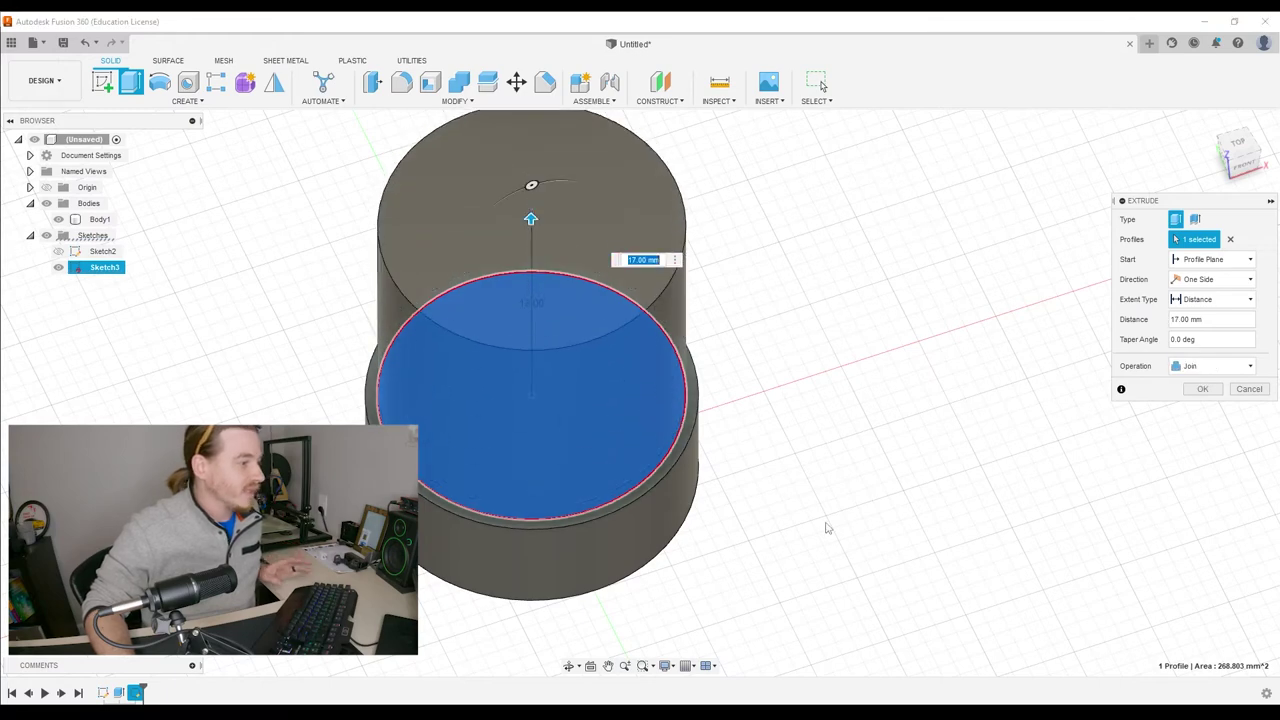
pyautogui.keyDown('shift'); pyautogui.moveTo(824, 536); pyautogui.dragTo(770, 476, button='middle'); pyautogui.keyUp('shift')
pyautogui.moveTo(531, 140); pyautogui.dragTo(543, 443)
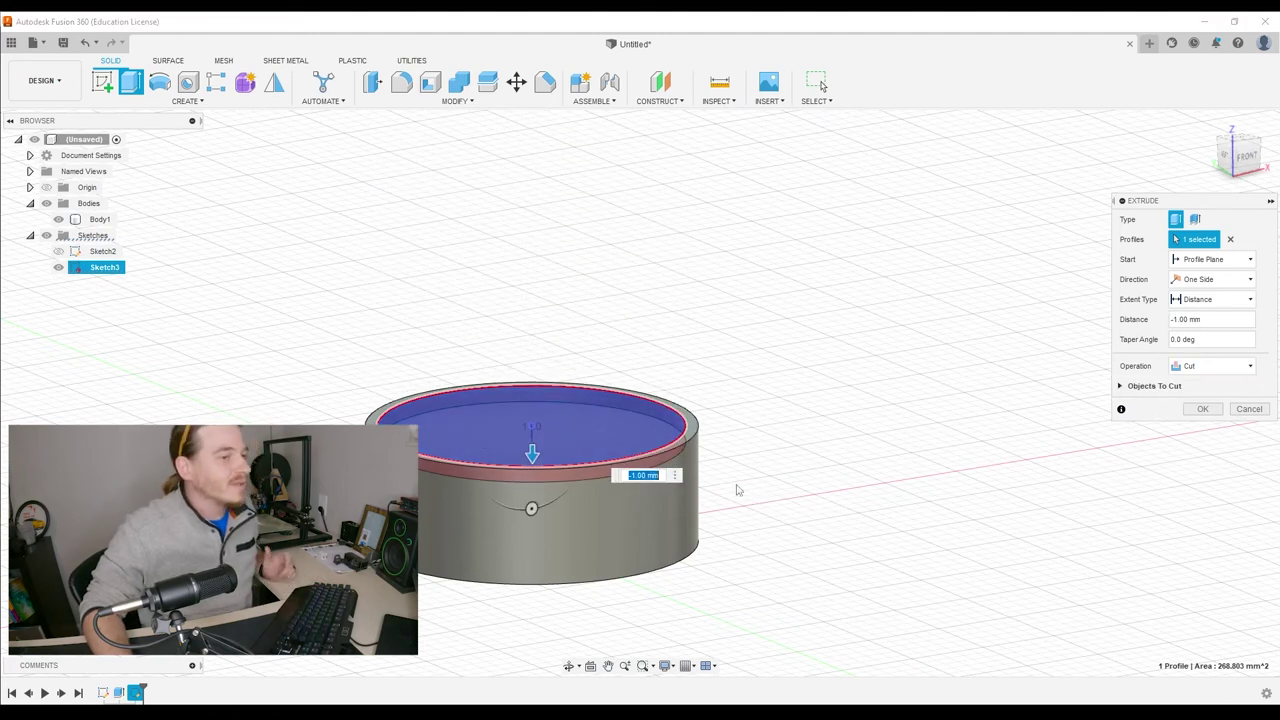
pyautogui.click(1192, 366)
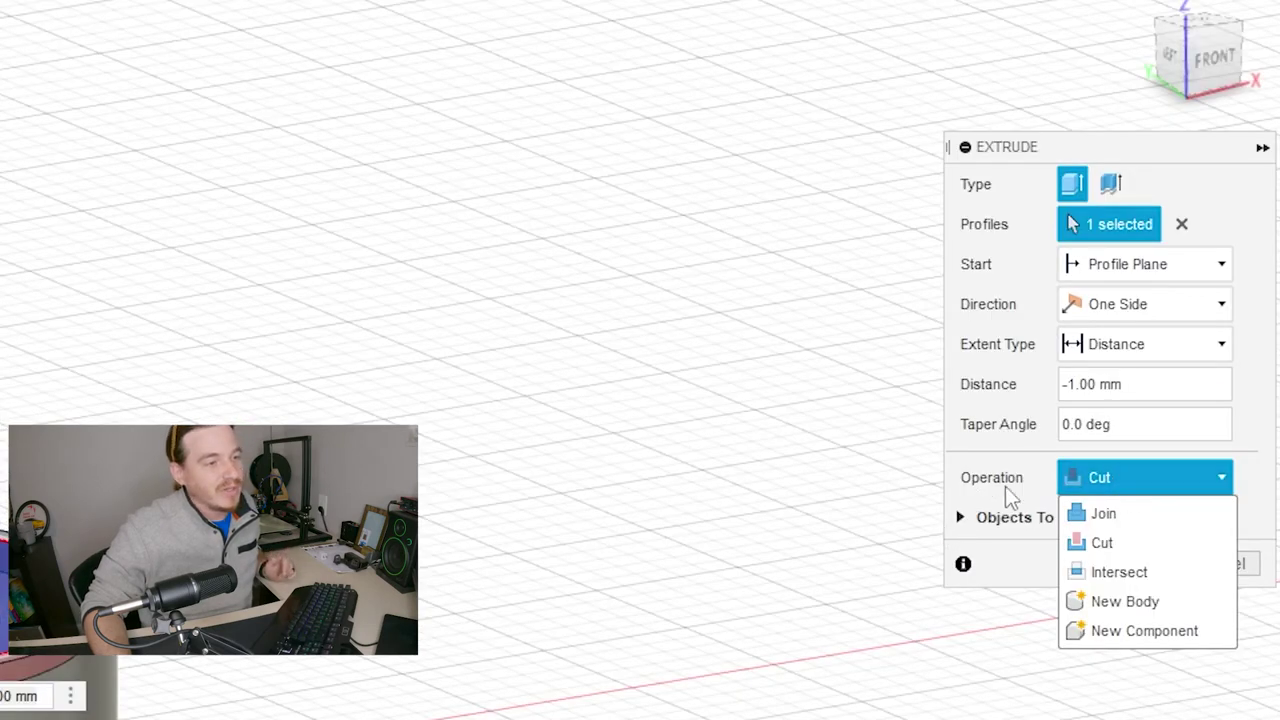
pyautogui.click(1047, 446)
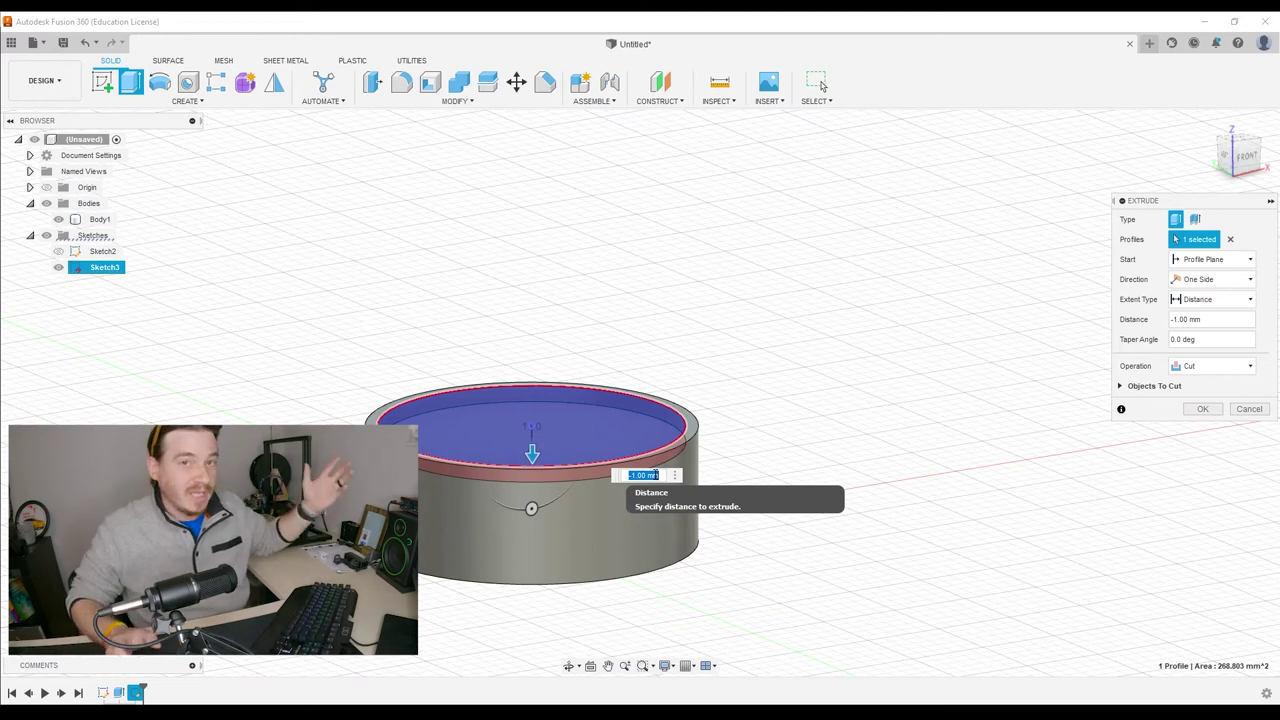
pyautogui.press('BackSpace')
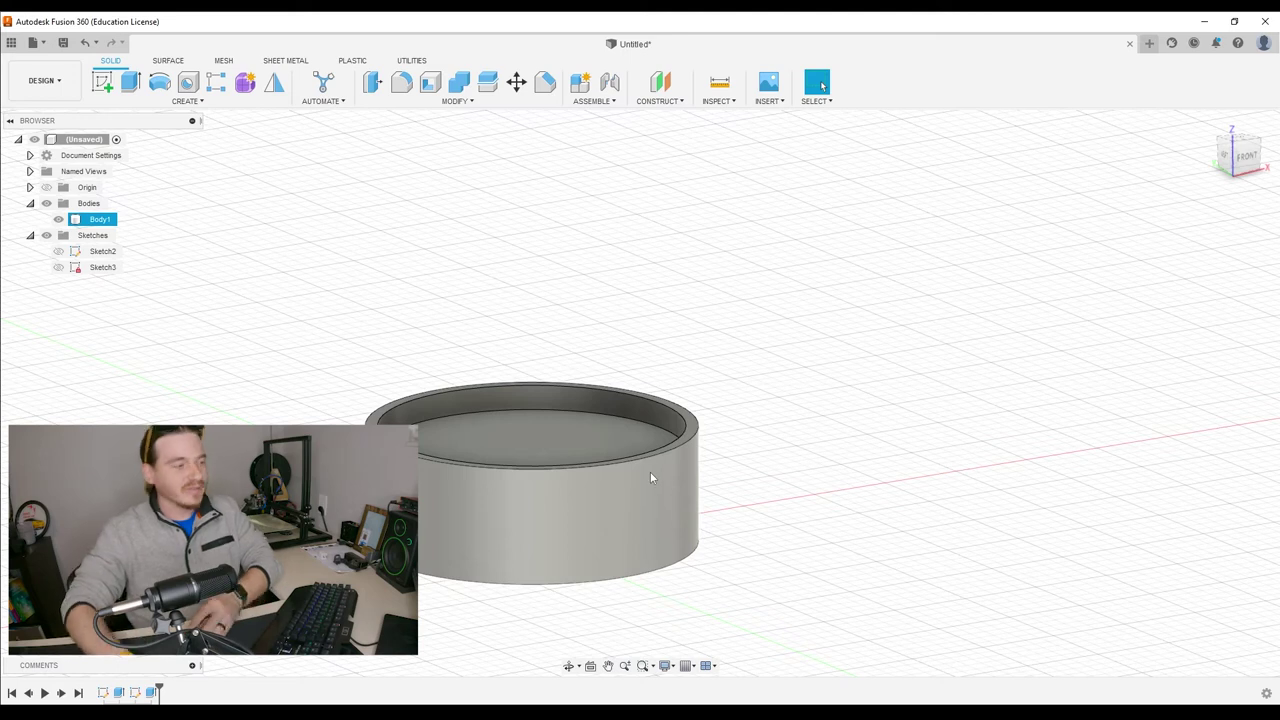
pyautogui.keyDown('shift'); pyautogui.moveTo(650, 471); pyautogui.dragTo(685, 422, button='middle'); pyautogui.keyUp('shift')
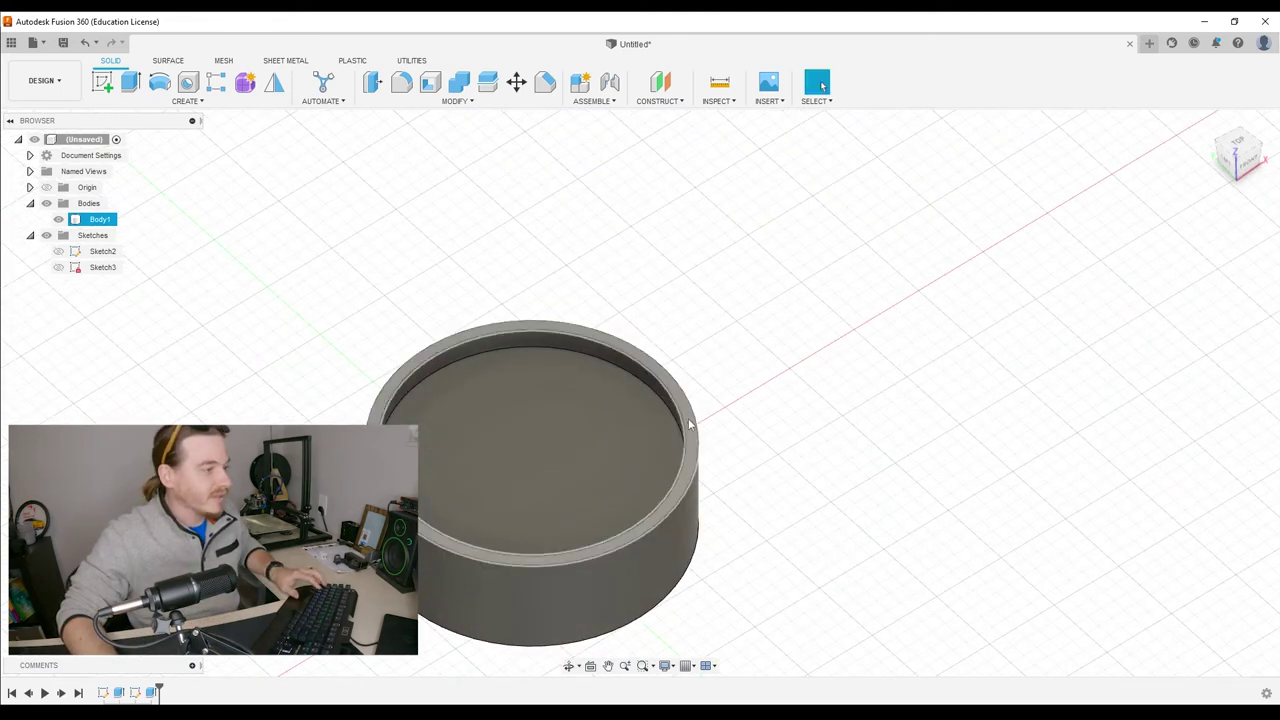
pyautogui.click(757, 456)
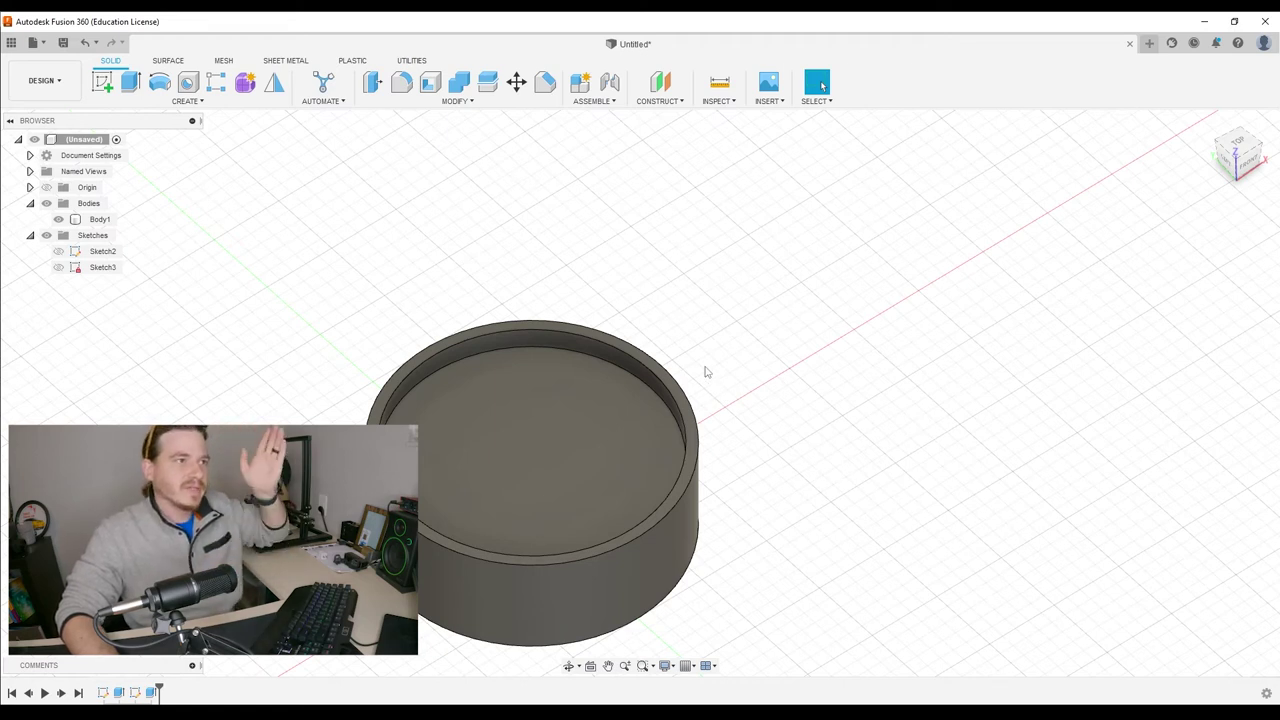
pyautogui.keyDown('shift'); pyautogui.moveTo(705, 372); pyautogui.dragTo(423, 360, button='middle'); pyautogui.keyUp('shift')
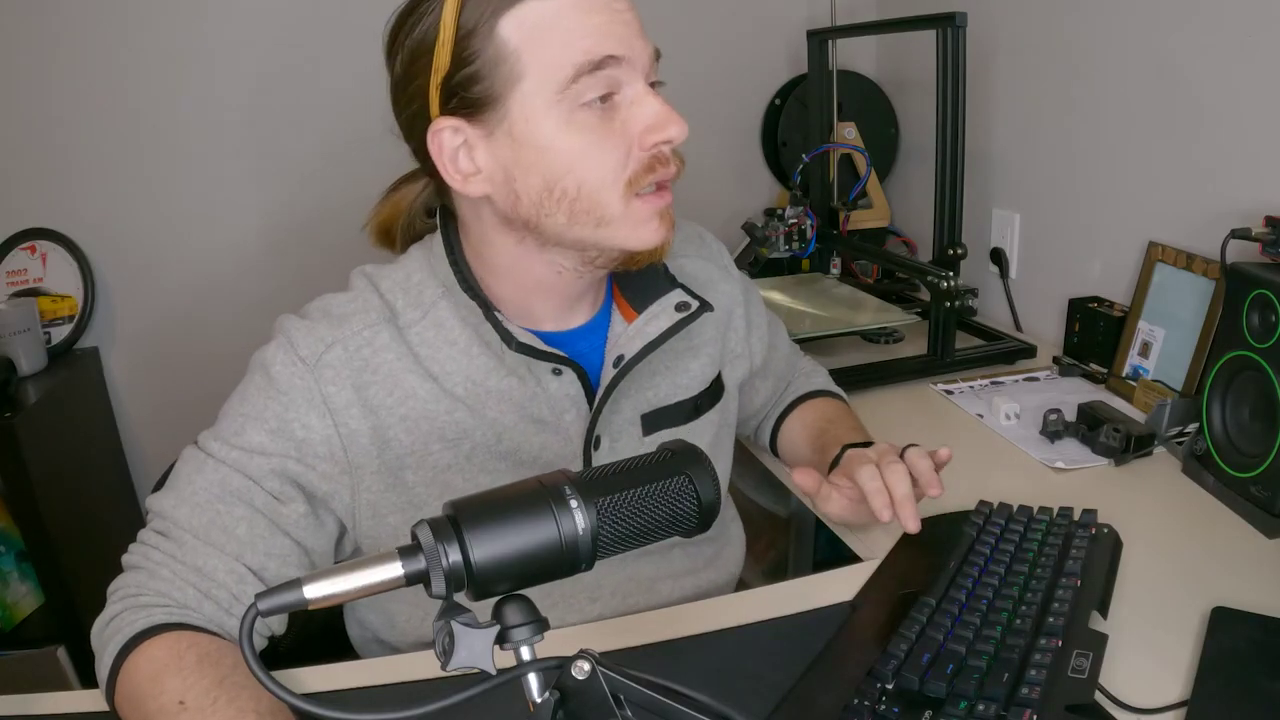
pyautogui.click(463, 103)
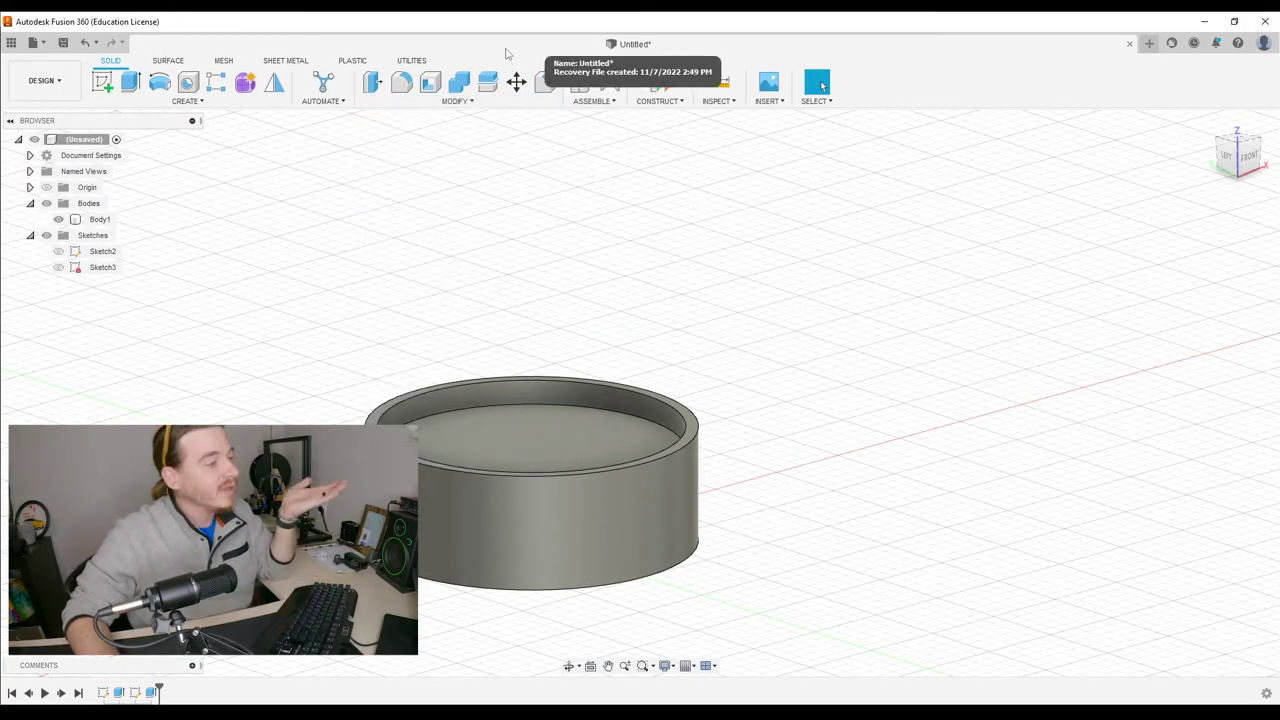
pyautogui.click(585, 416)
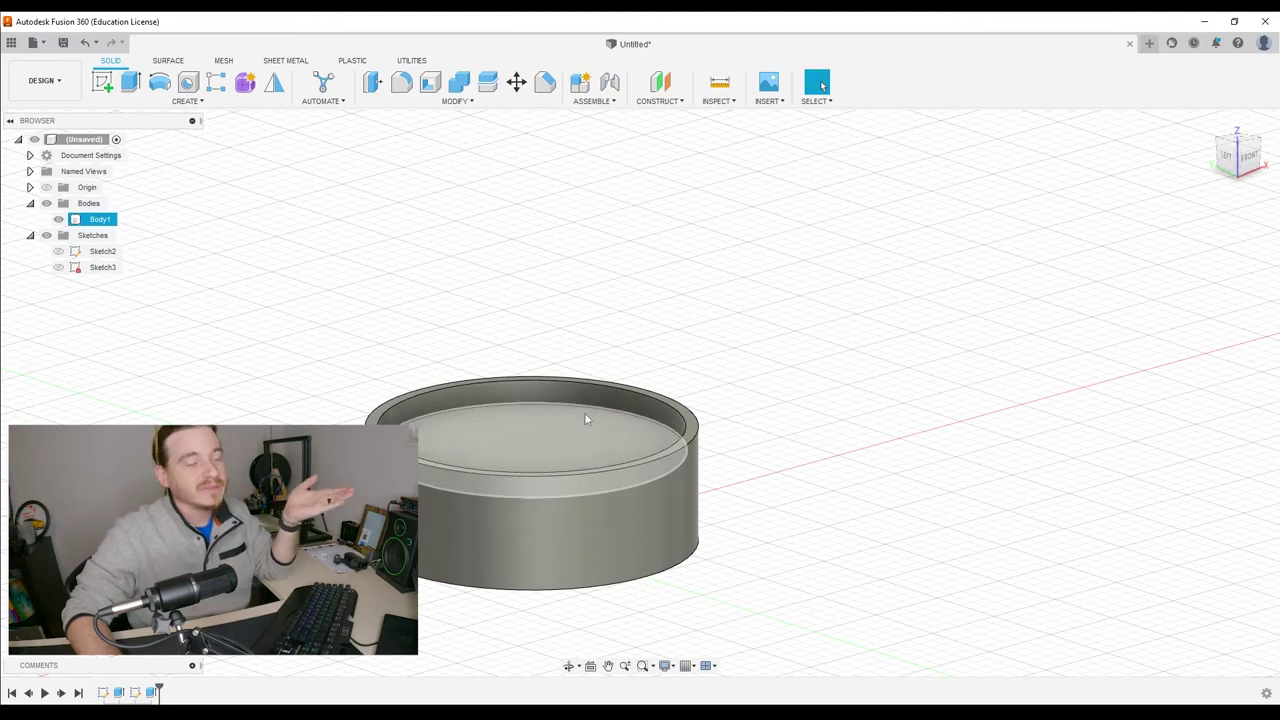